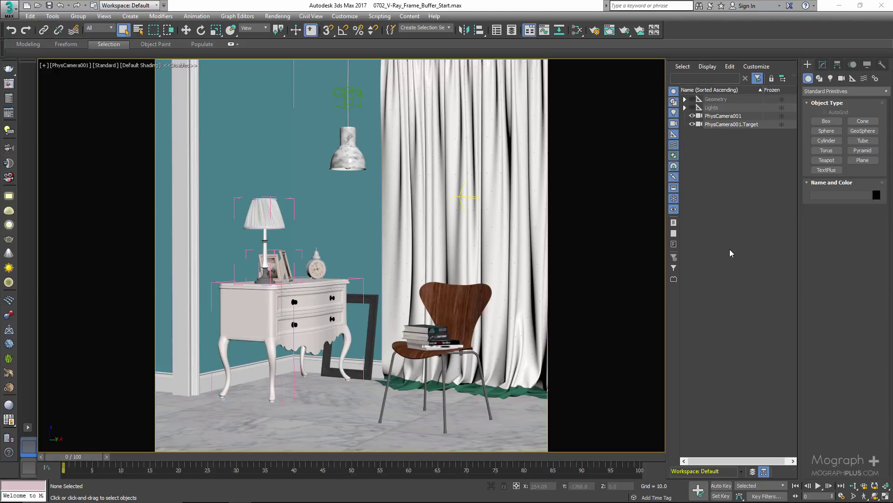
# Display the standard rendered frame window with the last render and close it again
pyautogui.click(608, 30)
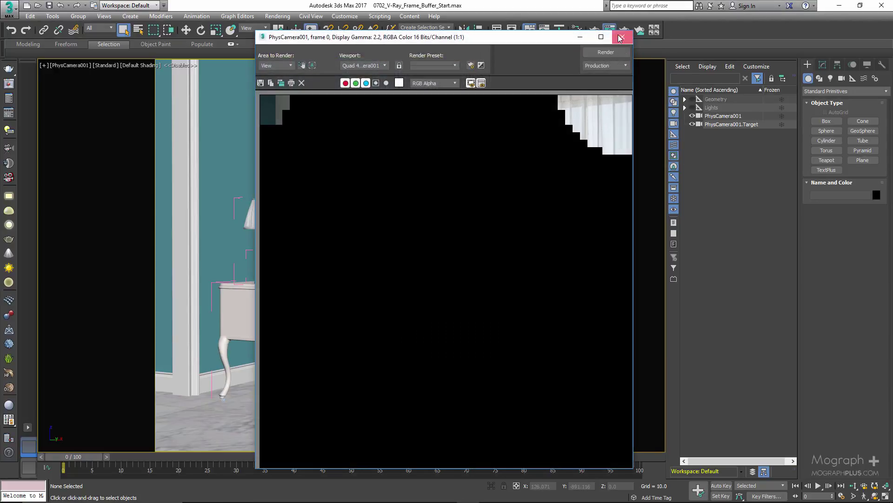
pyautogui.click(620, 37)
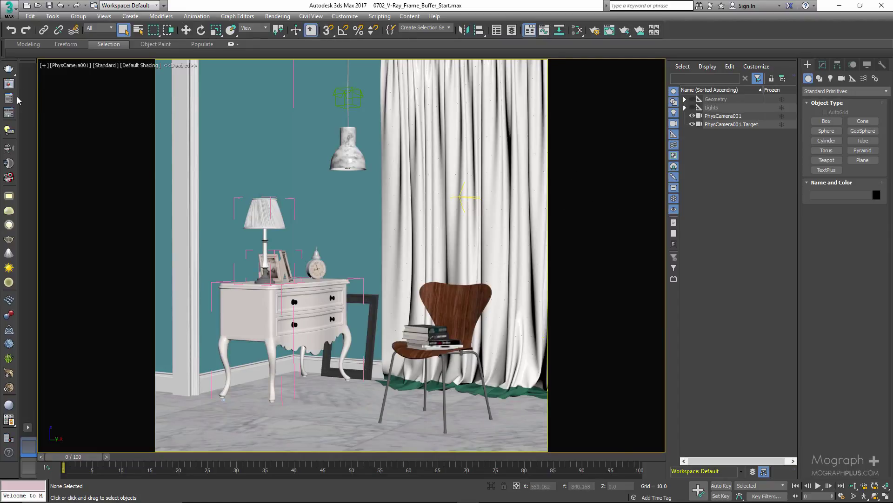
# Open the Render Setup at the V-Ray frame buffer settings, show the last V-Ray frame buffer from there and close that buffer window
pyautogui.press('F10')
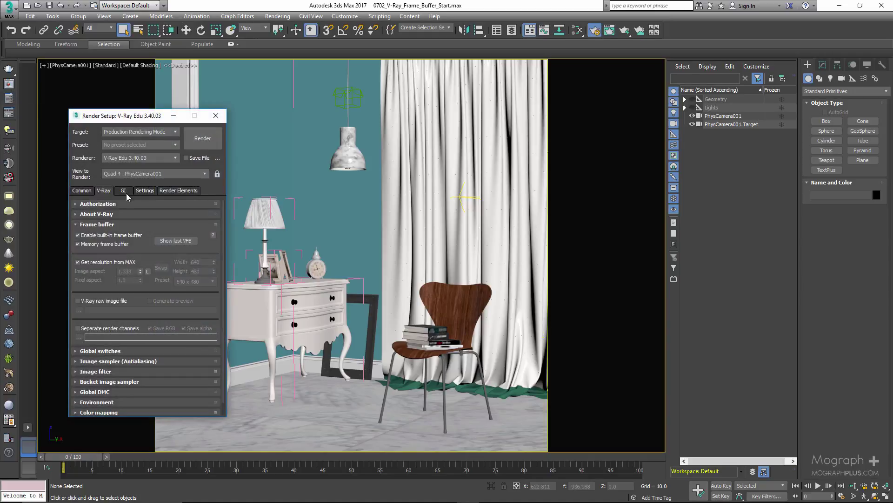
pyautogui.moveTo(121, 116); pyautogui.dragTo(258, 105)
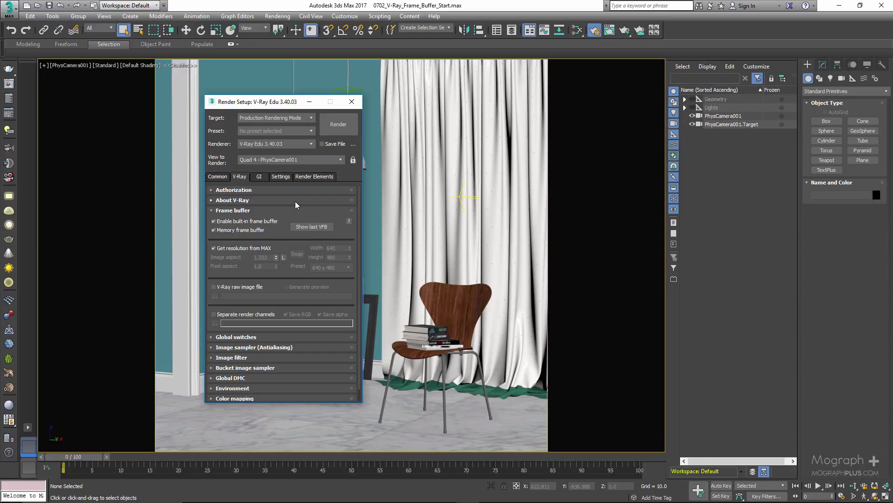
pyautogui.click(311, 226)
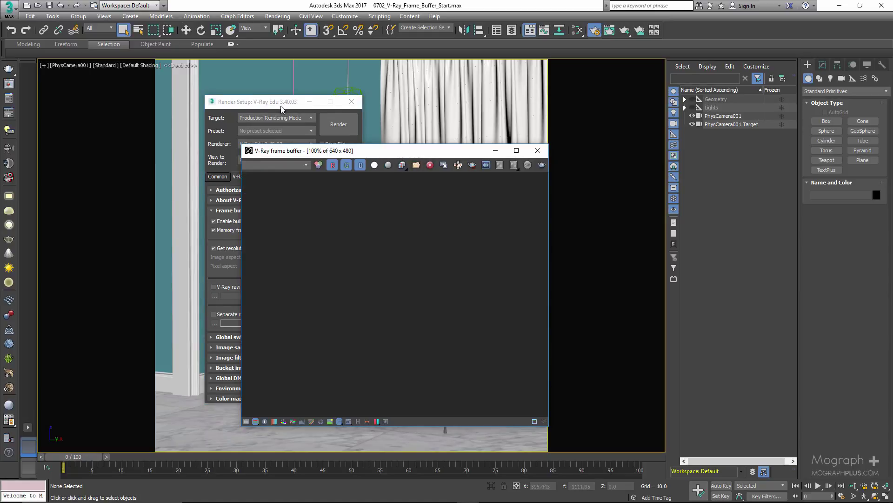
pyautogui.moveTo(281, 109); pyautogui.dragTo(146, 117)
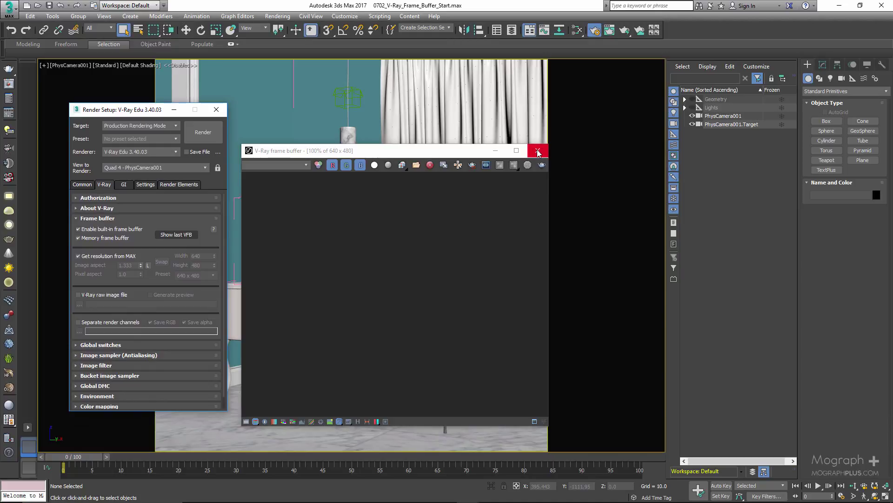
pyautogui.click(538, 152)
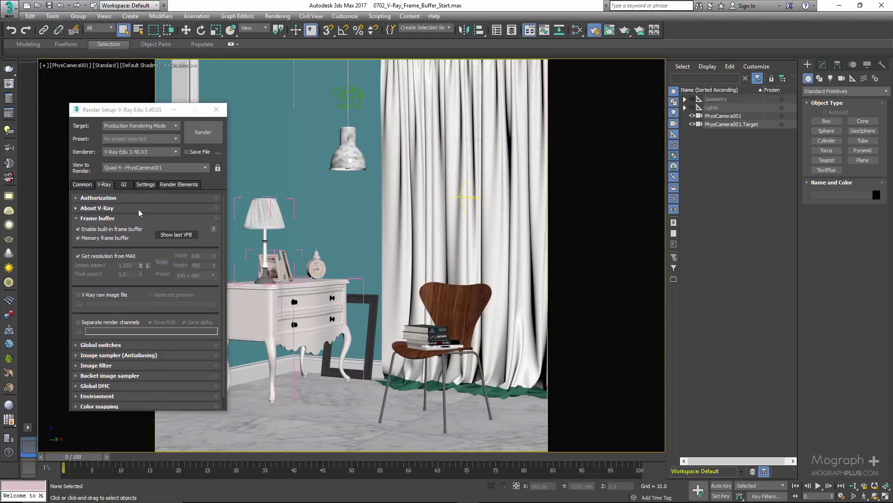
# Display the V-Ray frame buffer directly from the main window, close it, and collapse and re-expand the Frame buffer settings
pyautogui.click(9, 84)
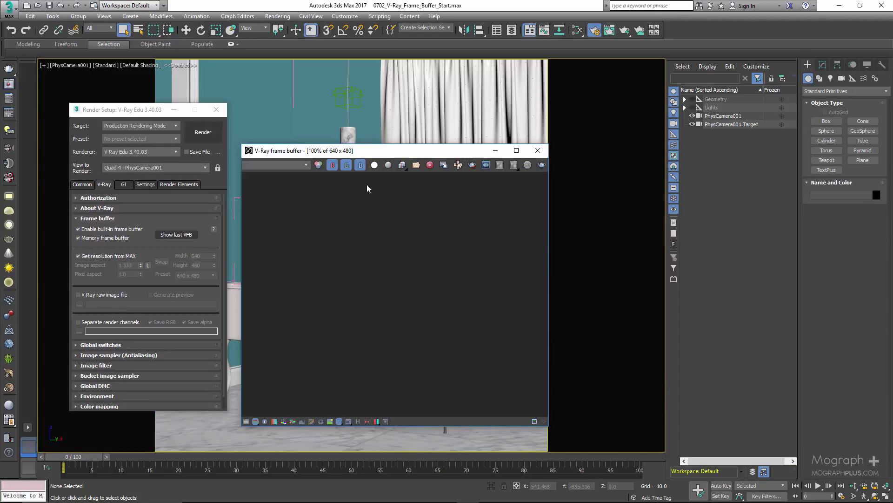
pyautogui.click(537, 151)
pyautogui.click(172, 219)
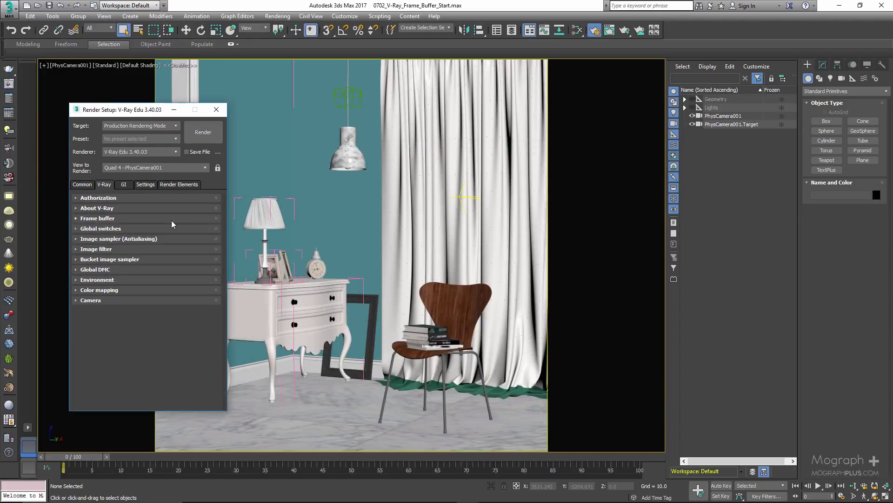
pyautogui.click(171, 220)
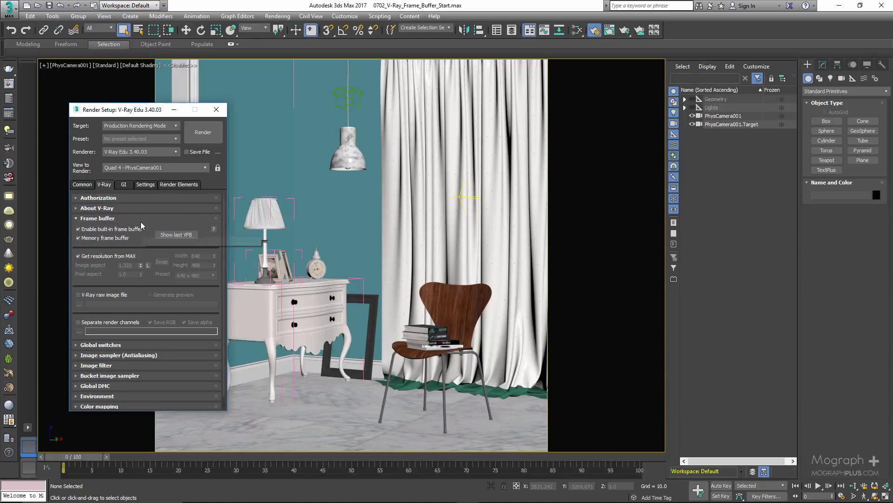
# Start a test render of PhysCamera001 with the built-in frame buffer enabled, cancel it and close the V-Ray frame buffer
pyautogui.click(196, 133)
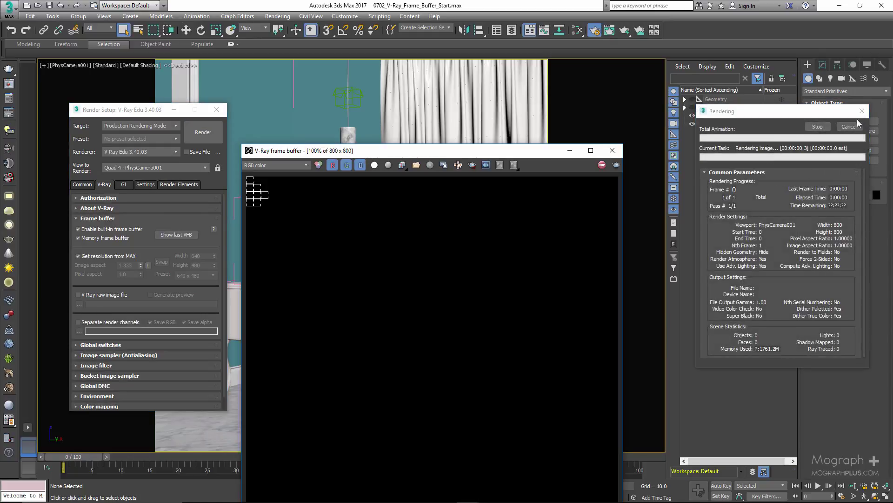
pyautogui.click(848, 127)
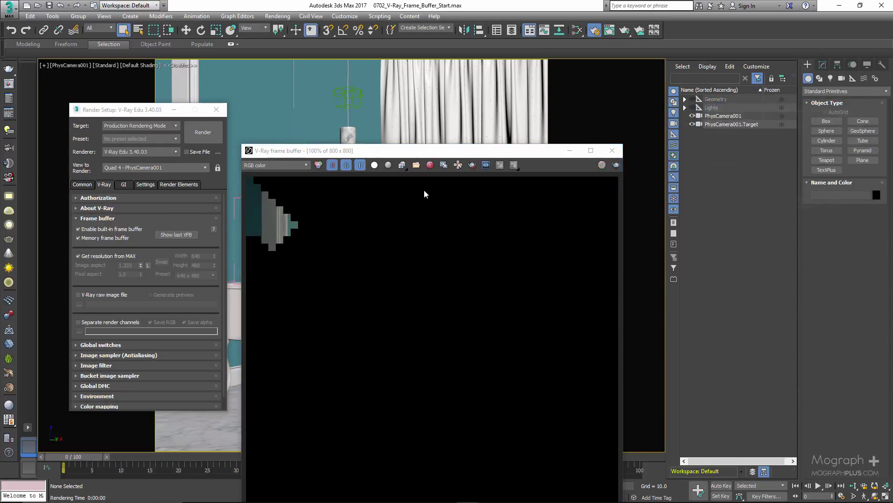
pyautogui.click(612, 150)
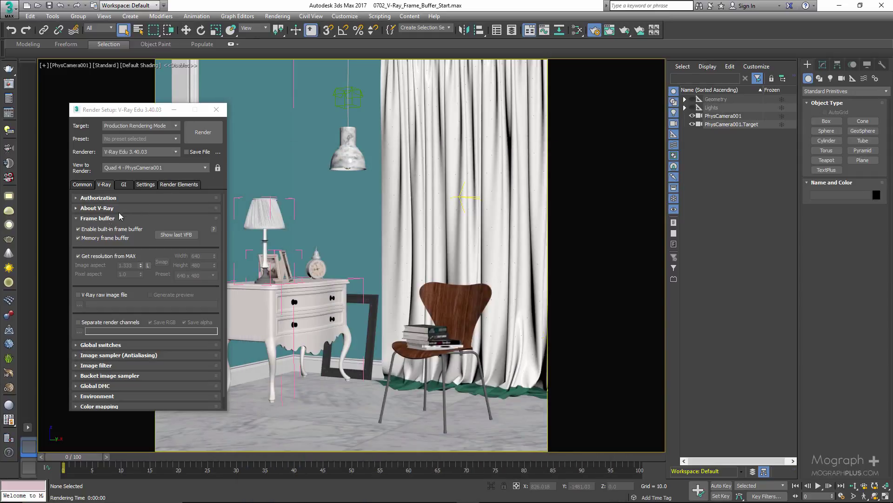
# Try a test render with the built-in frame buffer disabled, cancel it, and re-enable the built-in frame buffer
pyautogui.click(100, 229)
pyautogui.click(208, 139)
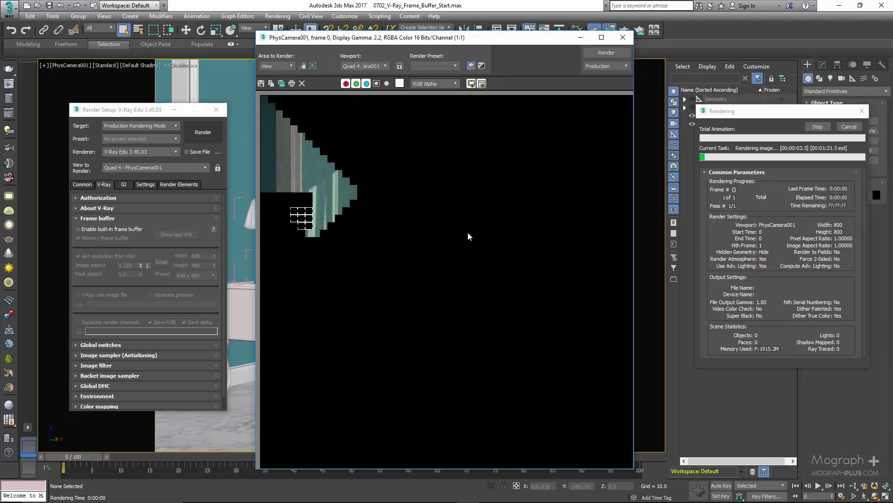
pyautogui.click(856, 129)
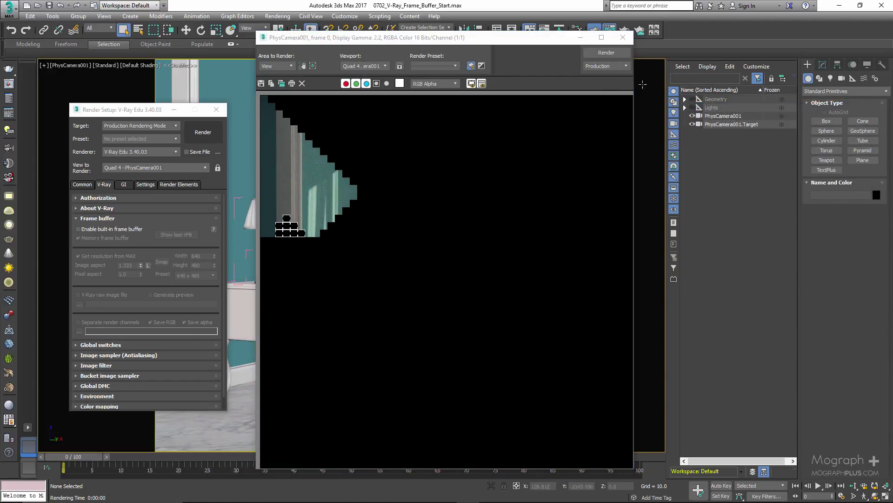
pyautogui.click(623, 38)
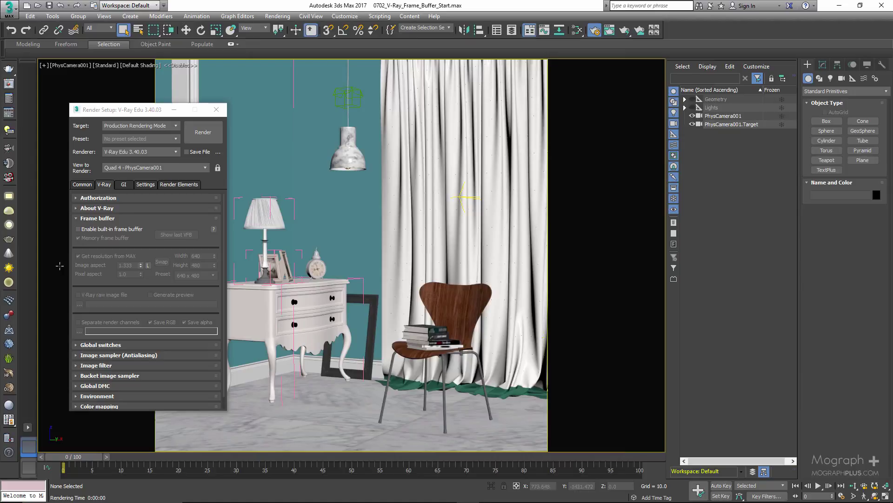
pyautogui.click(102, 229)
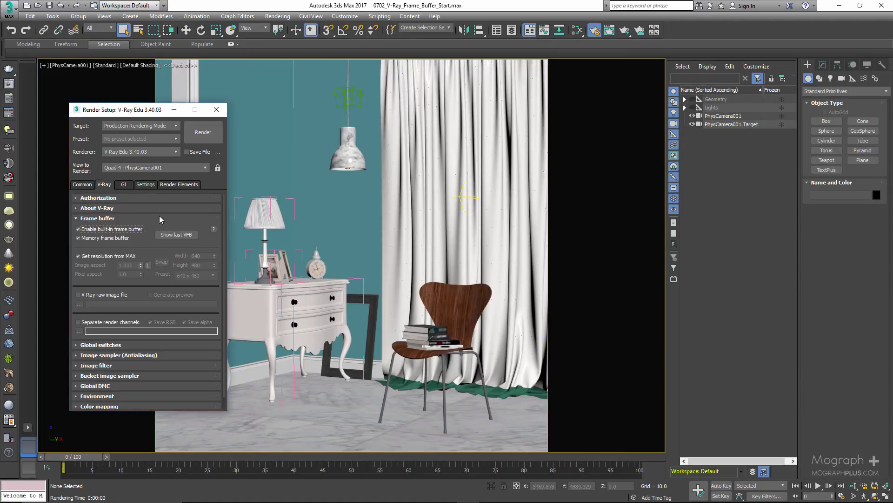
# Try a test render with the memory frame buffer disabled and V-Ray raw image file enabled, and restore both options
pyautogui.click(111, 239)
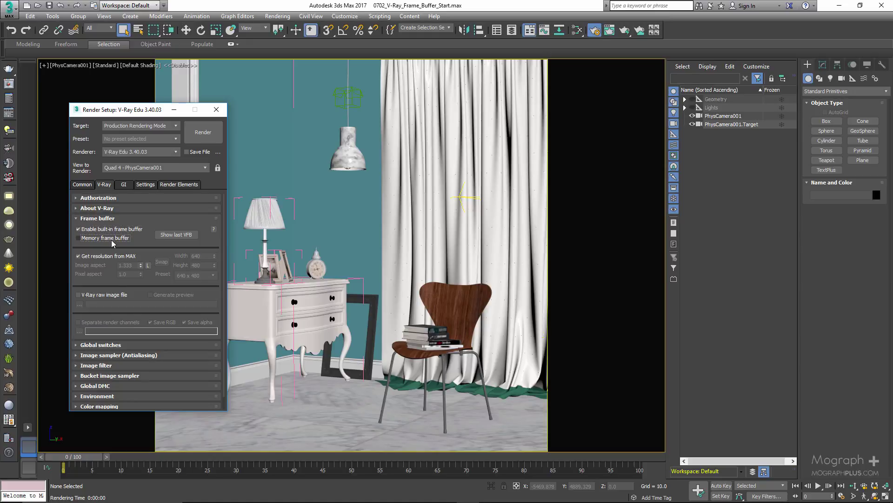
pyautogui.click(85, 296)
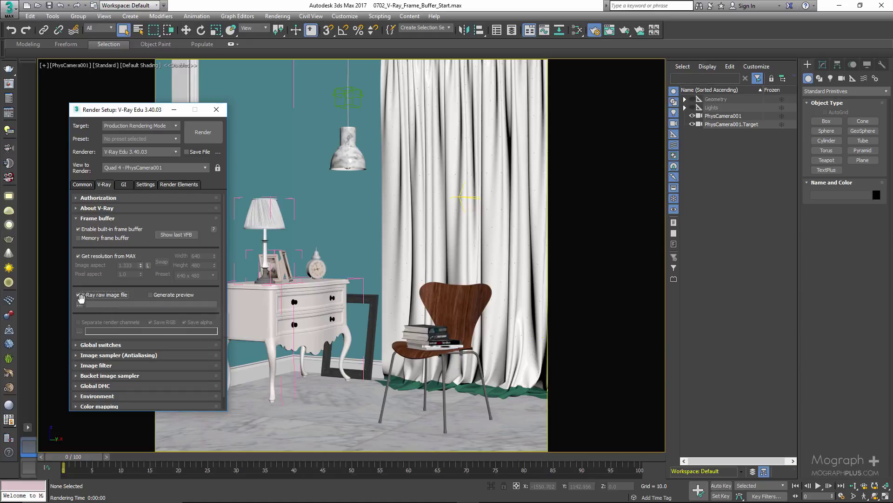
pyautogui.scroll(-1, 94, 273)
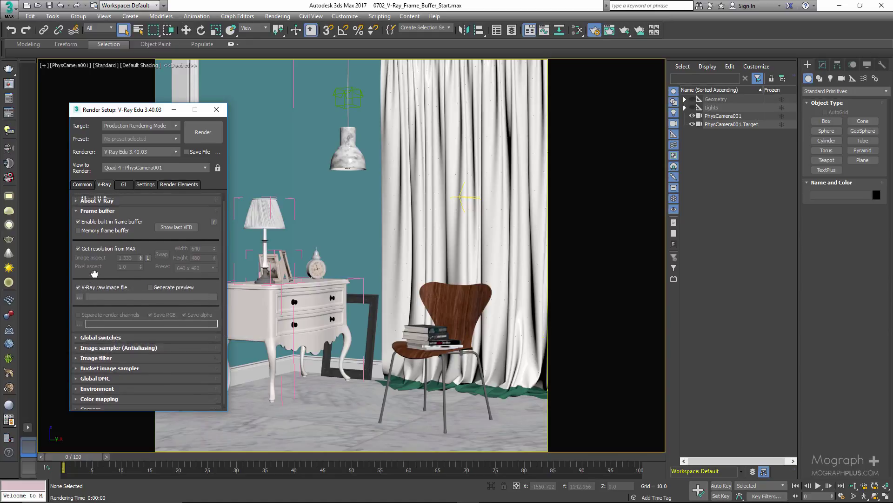
pyautogui.scroll(1, 94, 273)
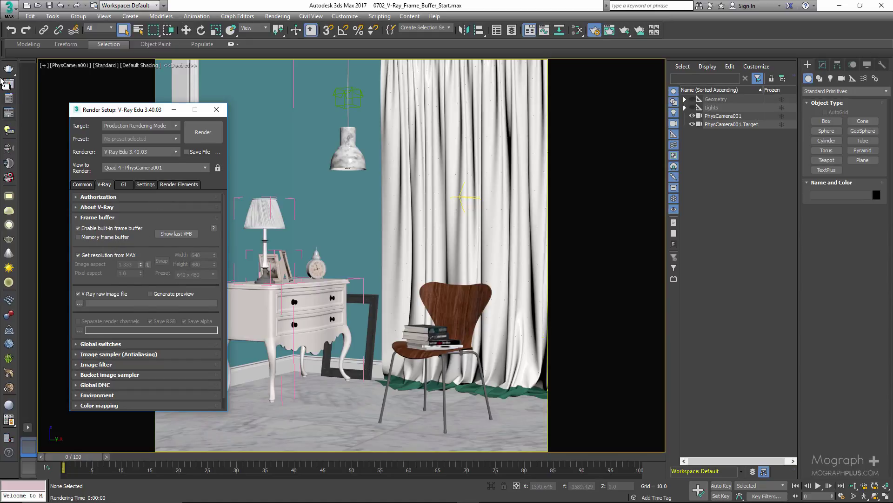
pyautogui.hotkey('shift', 'q')
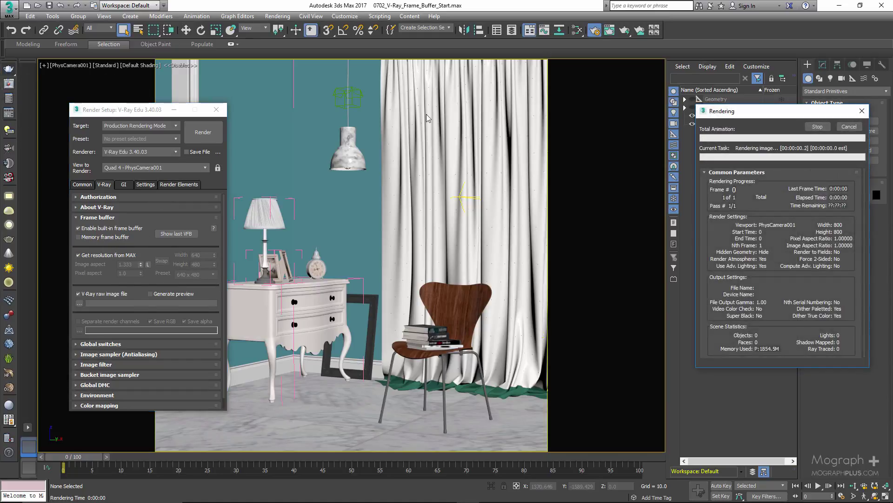
pyautogui.moveTo(750, 115); pyautogui.dragTo(657, 116)
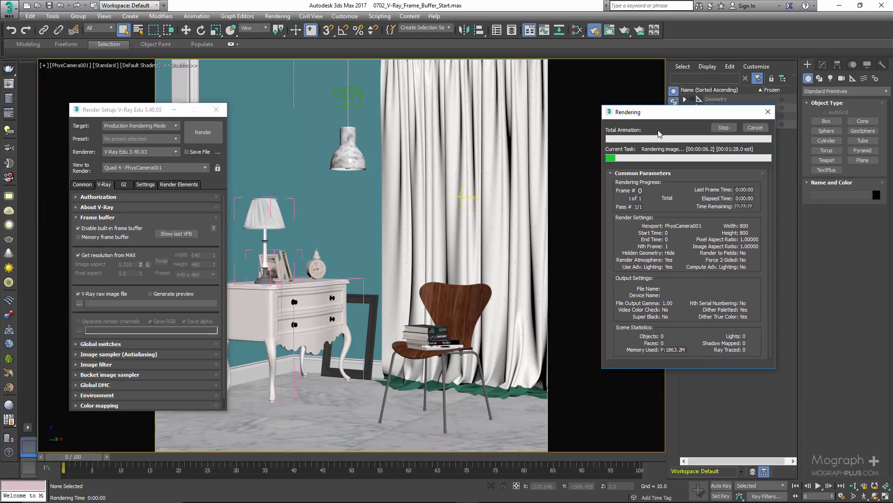
pyautogui.moveTo(648, 115); pyautogui.dragTo(706, 131)
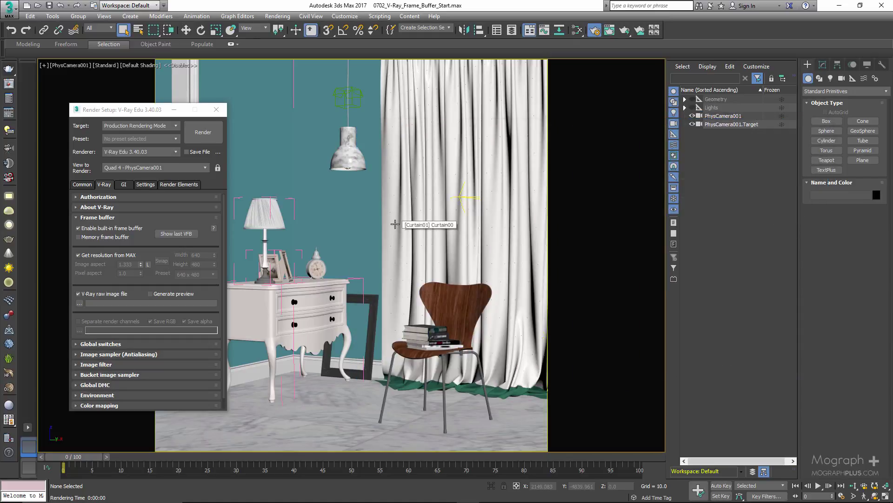
pyautogui.click(122, 238)
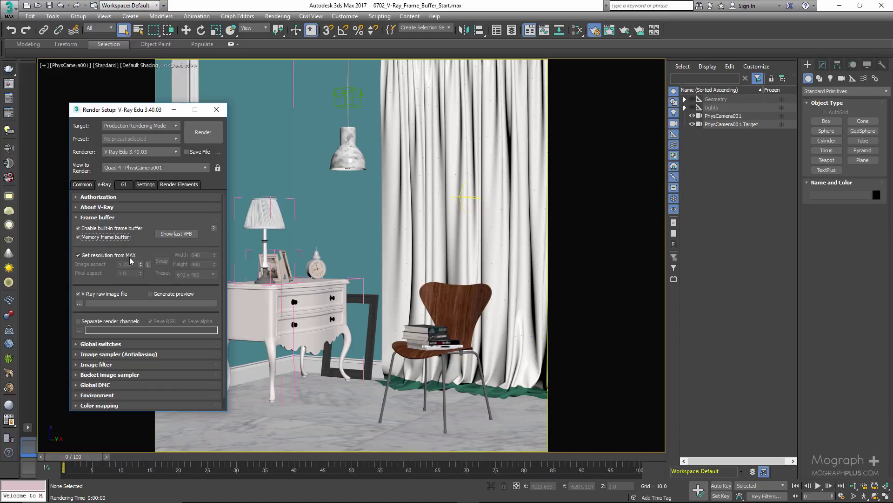
pyautogui.click(107, 293)
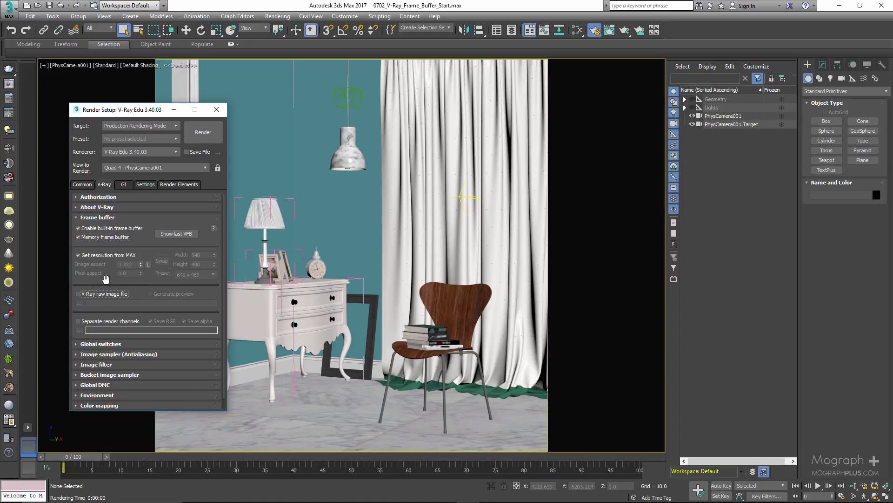
# Review the common output size settings, and disable and re-enable Get resolution from MAX to examine the V-Ray resolution options
pyautogui.moveTo(107, 263); pyautogui.dragTo(108, 260)
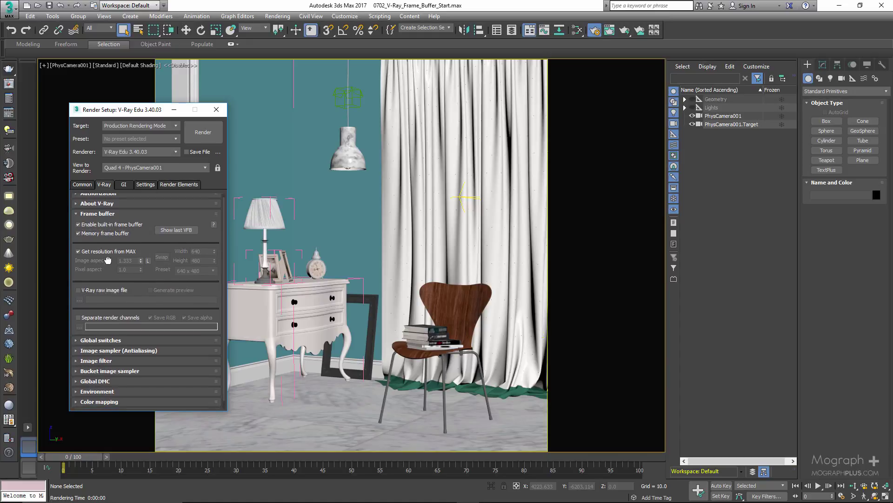
pyautogui.click(83, 186)
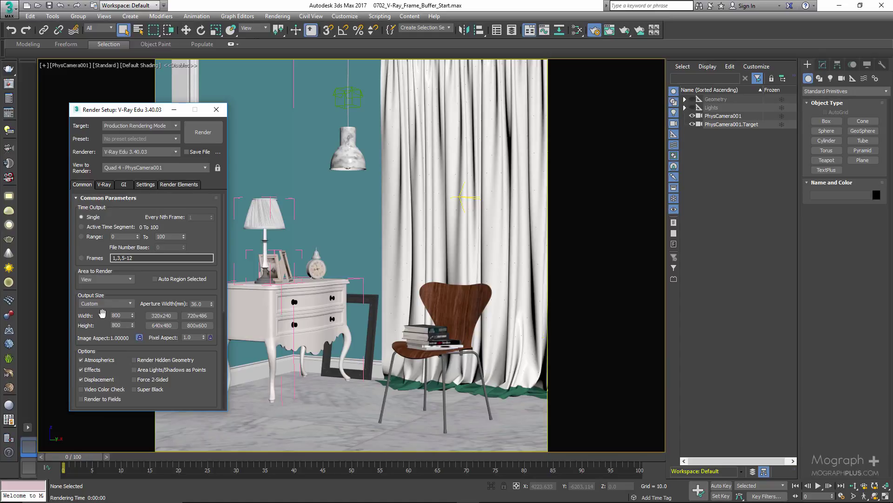
pyautogui.click(104, 184)
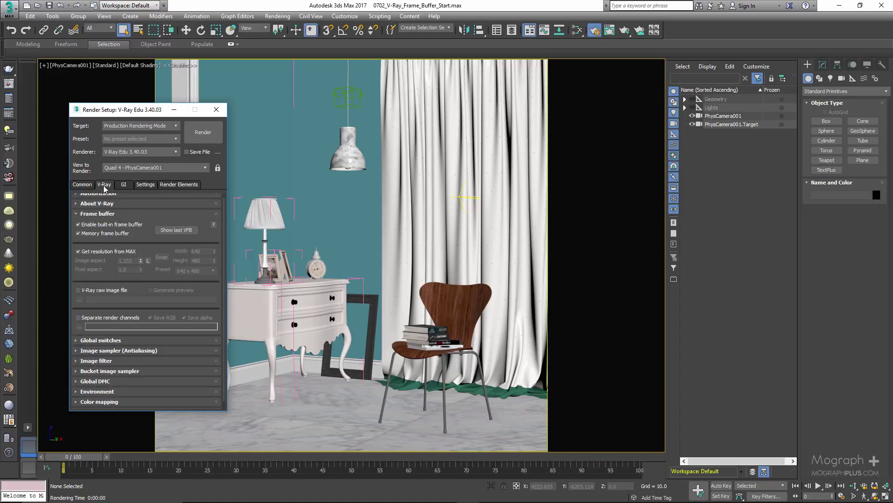
pyautogui.click(98, 252)
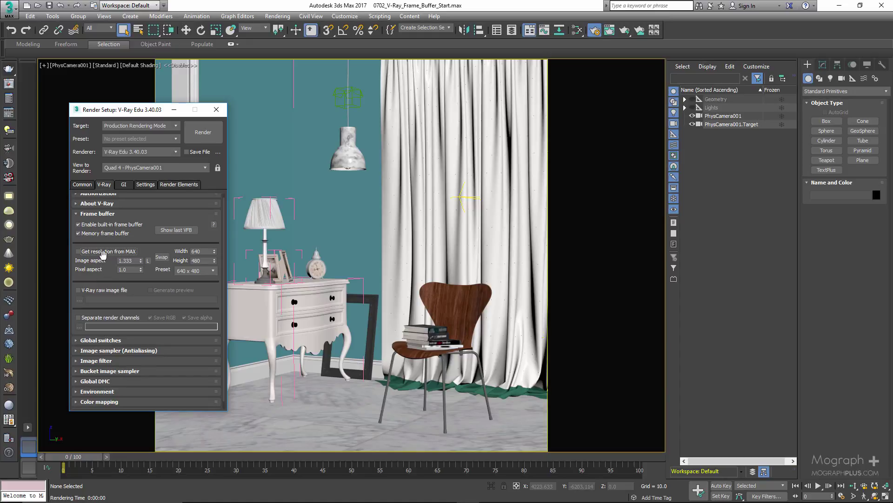
pyautogui.click(102, 253)
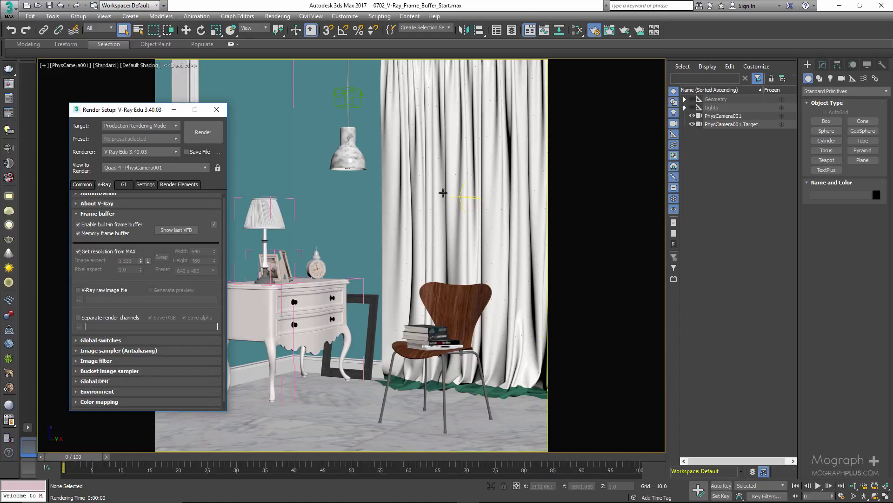
# Compare the standard rendered frame window with the V-Ray frame buffer window, closing each one after viewing
pyautogui.click(609, 30)
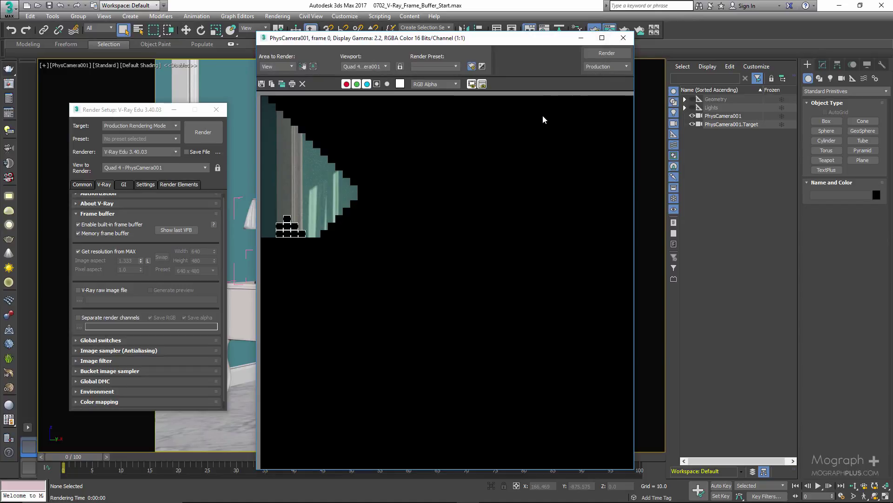
pyautogui.click(623, 37)
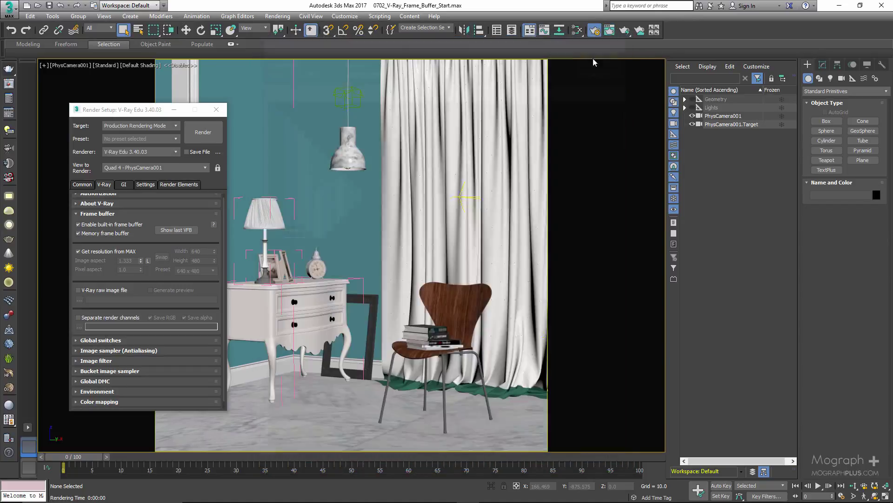
pyautogui.click(9, 85)
pyautogui.moveTo(531, 153); pyautogui.dragTo(596, 85)
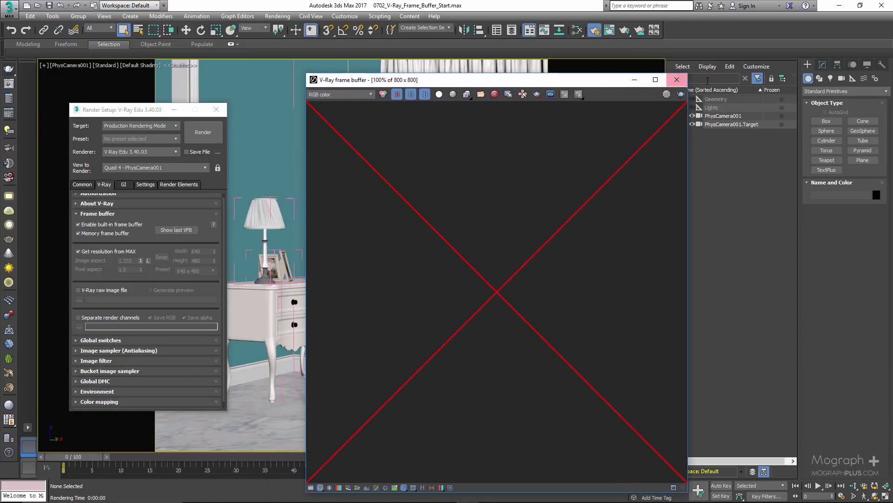
pyautogui.click(677, 80)
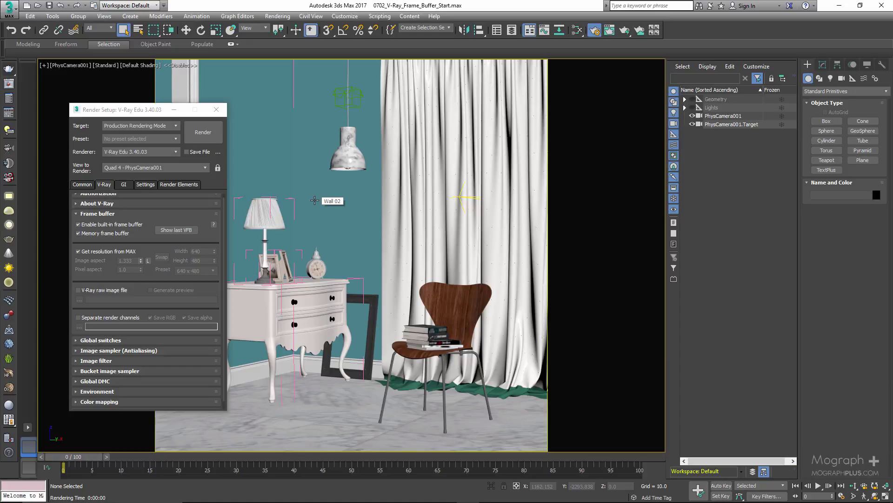
# Set the common output size to 100 by 100 and look through the remaining common render parameters
pyautogui.click(79, 184)
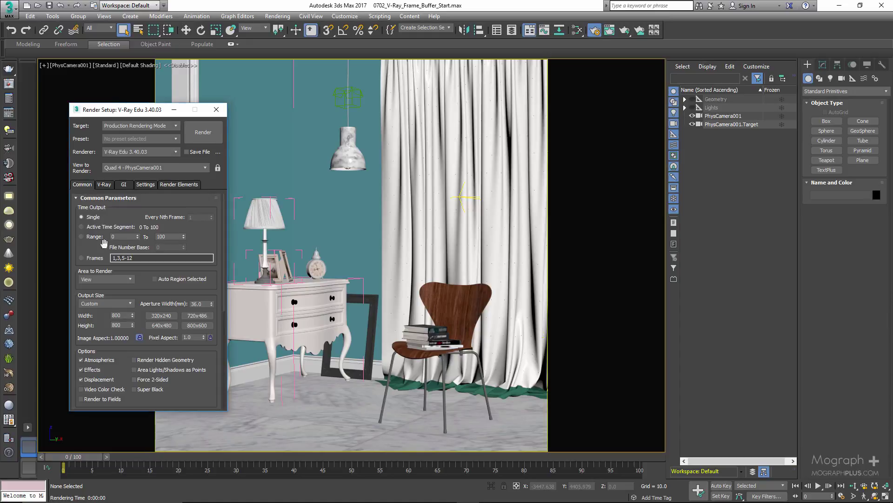
pyautogui.doubleClick(121, 315)
pyautogui.write('100')
pyautogui.press('Return')
pyautogui.moveTo(103, 319); pyautogui.dragTo(120, 238)
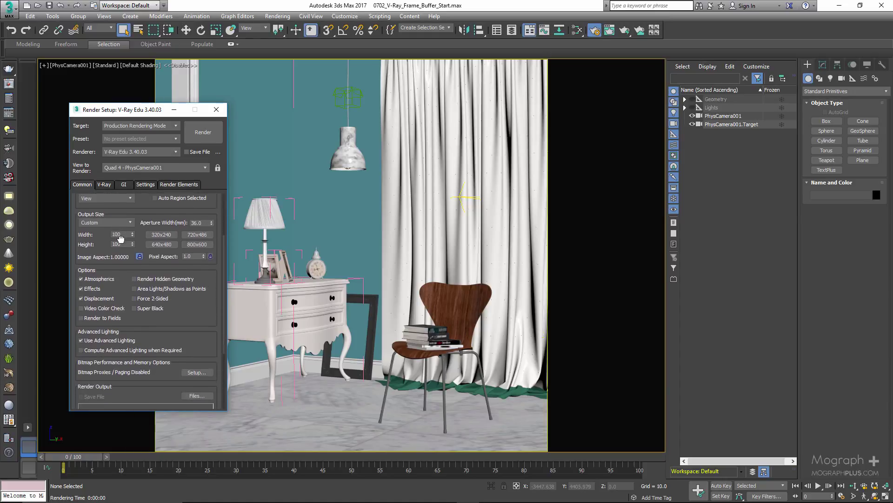
pyautogui.scroll(-5, 120, 279)
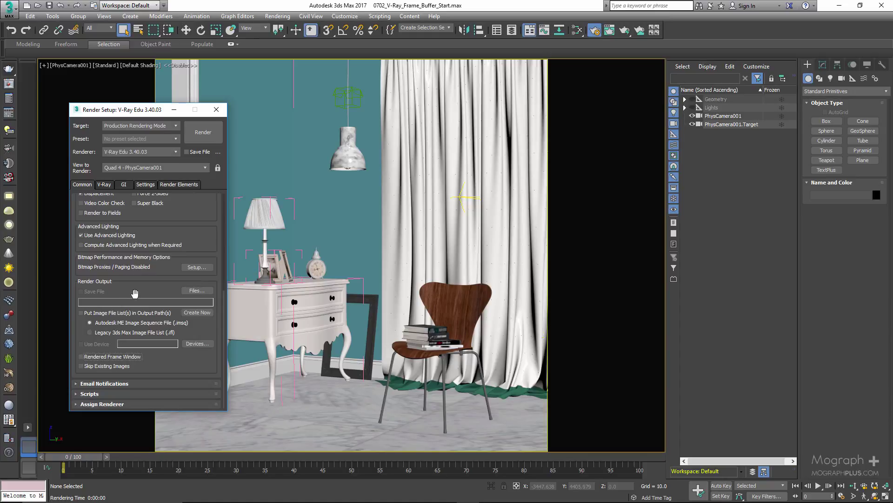
pyautogui.moveTo(136, 294); pyautogui.dragTo(138, 371)
pyautogui.scroll(4, 179, 297)
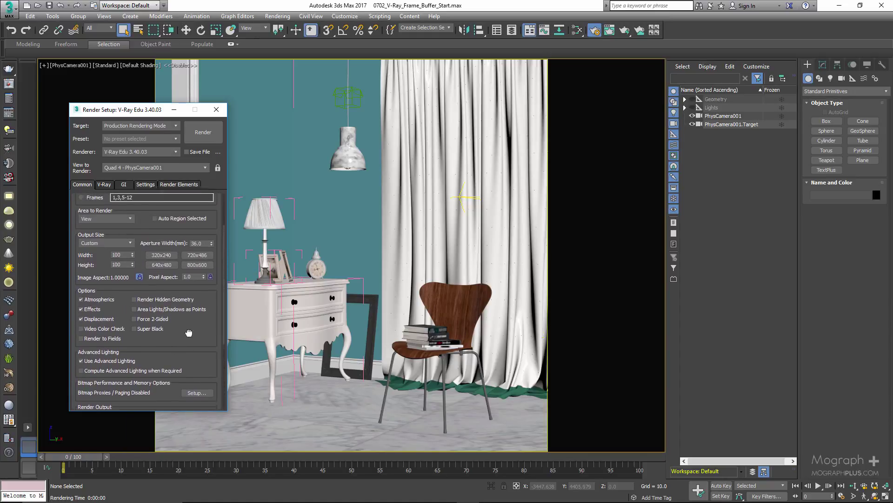
# Disable Get resolution from MAX and set the V-Ray frame buffer resolution to 800 by 800
pyautogui.click(104, 184)
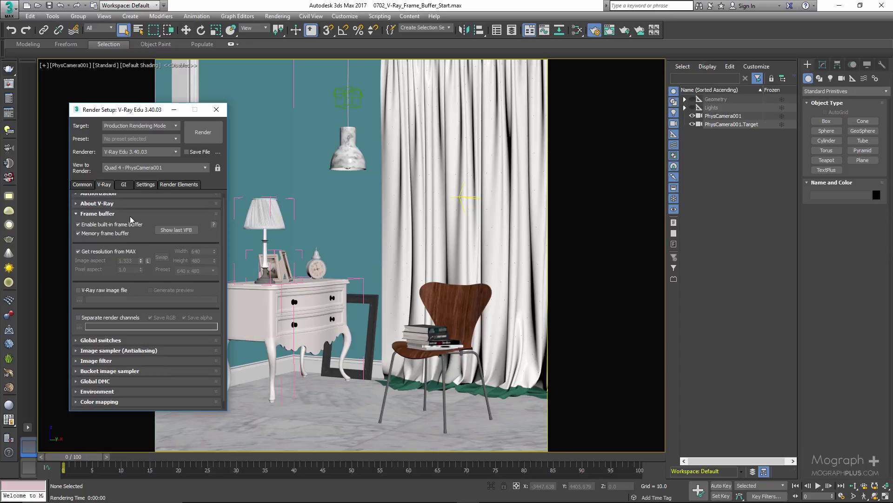
pyautogui.click(120, 252)
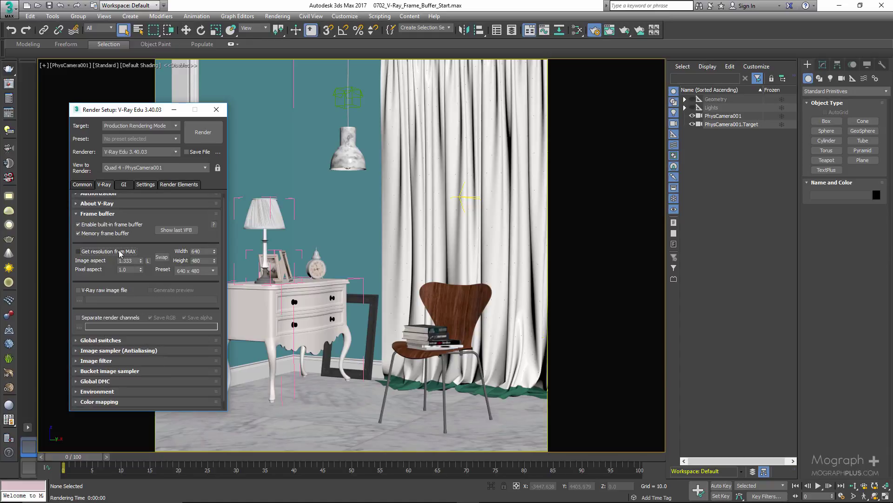
pyautogui.doubleClick(203, 251)
pyautogui.write('800')
pyautogui.doubleClick(203, 260)
pyautogui.write('800')
# Start a test render in the V-Ray frame buffer and stop it partway
pyautogui.click(203, 133)
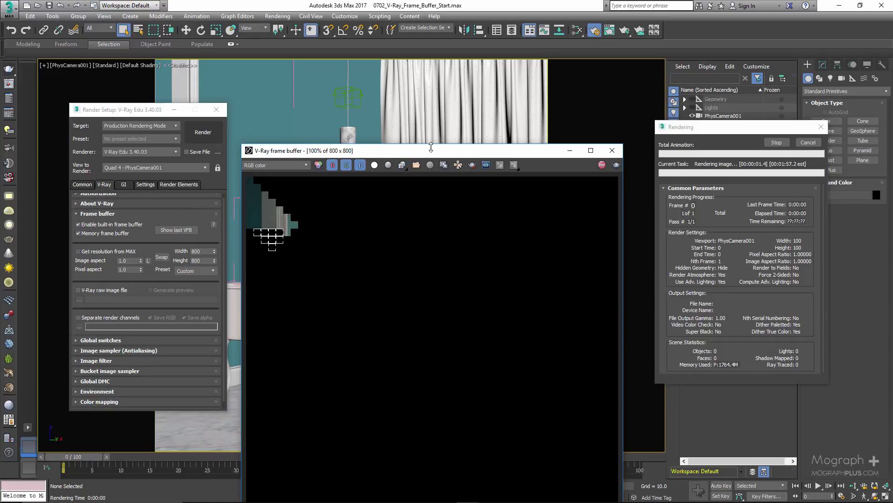
pyautogui.moveTo(431, 150); pyautogui.dragTo(439, 73)
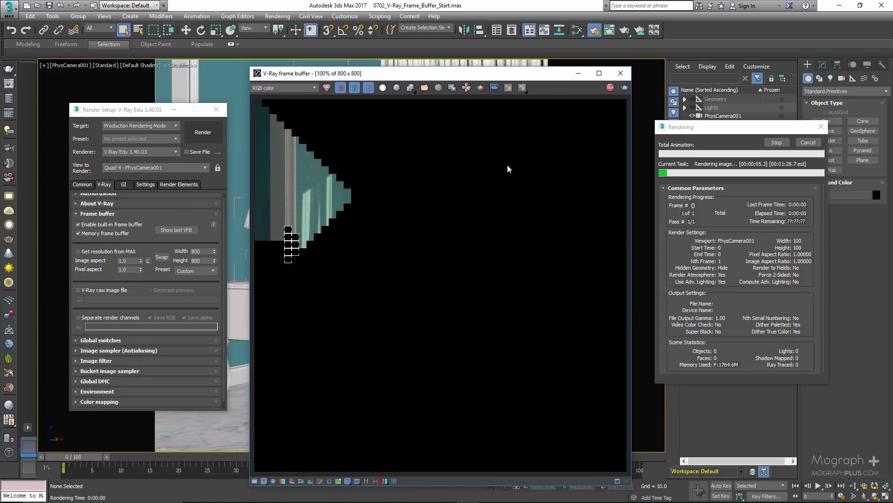
pyautogui.click(610, 88)
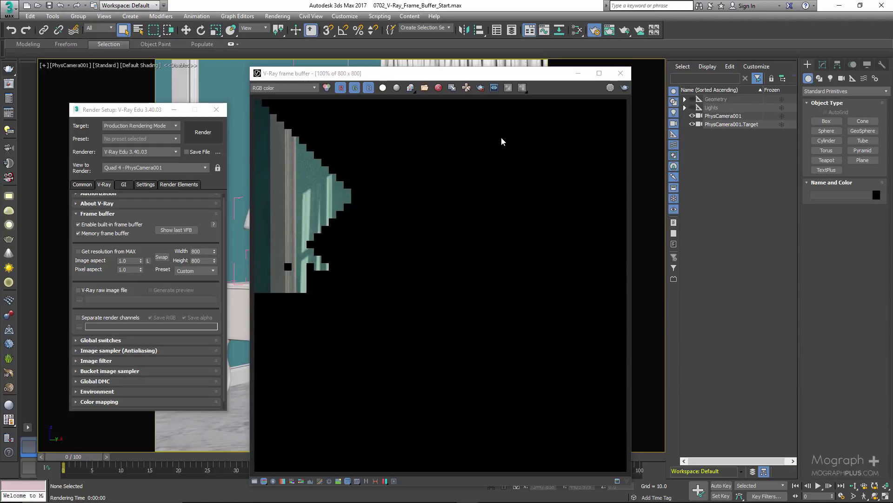
# Review the list of render elements, widening its Name column to read the full names
pyautogui.click(170, 184)
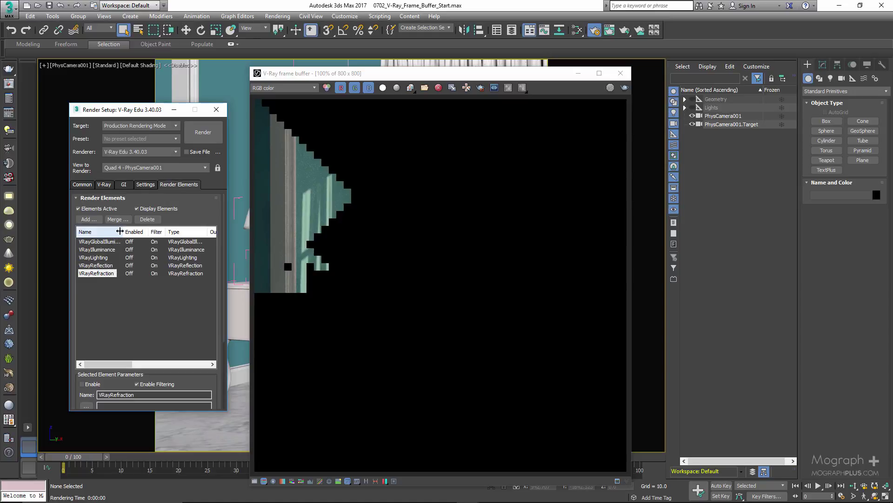
pyautogui.moveTo(123, 231); pyautogui.dragTo(136, 231)
pyautogui.click(96, 273)
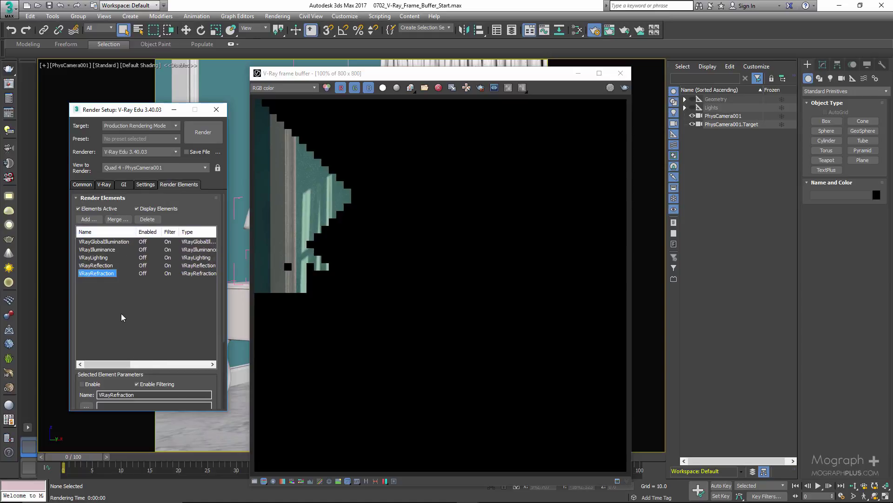
# Enable the V-Ray raw image file and set its output to BlueRoom.exr as an OpenEXR image in the Final Render folder
pyautogui.click(104, 184)
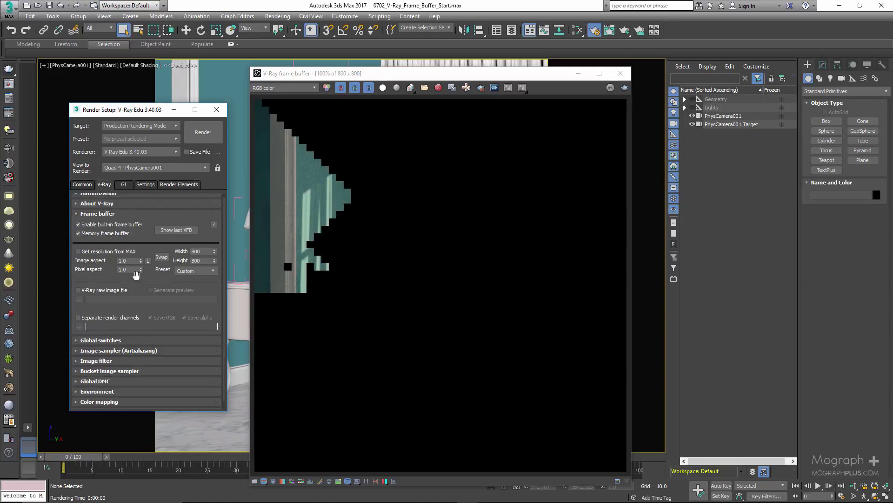
pyautogui.click(78, 290)
pyautogui.click(79, 299)
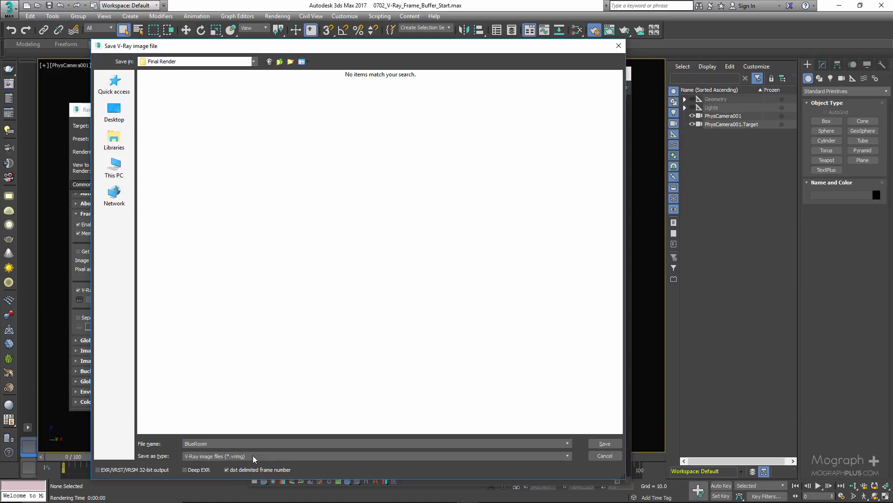
pyautogui.click(252, 455)
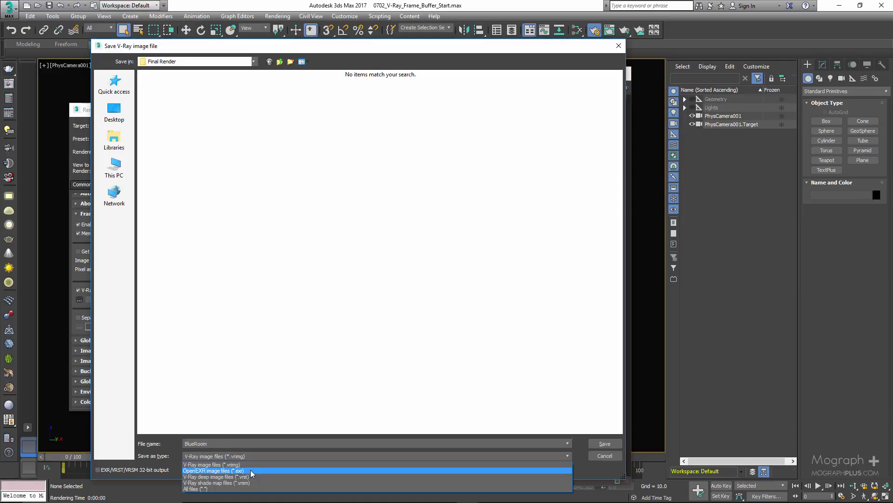
pyautogui.click(250, 470)
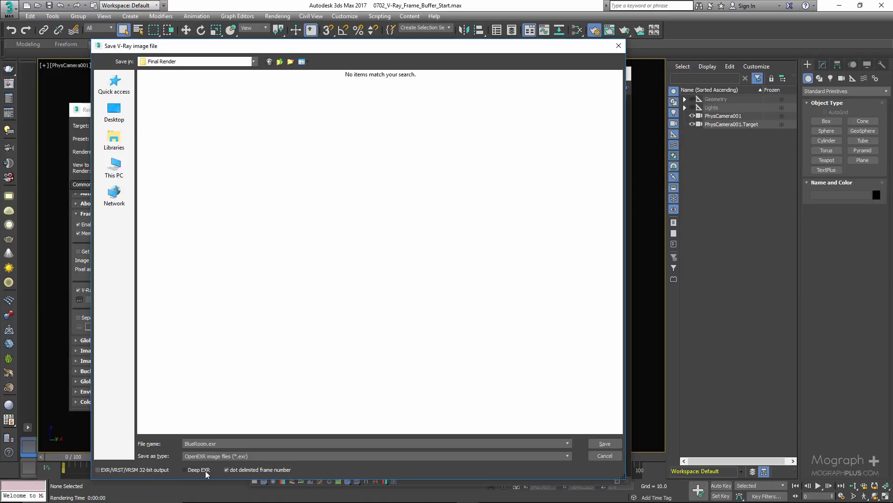
pyautogui.click(156, 471)
pyautogui.click(597, 445)
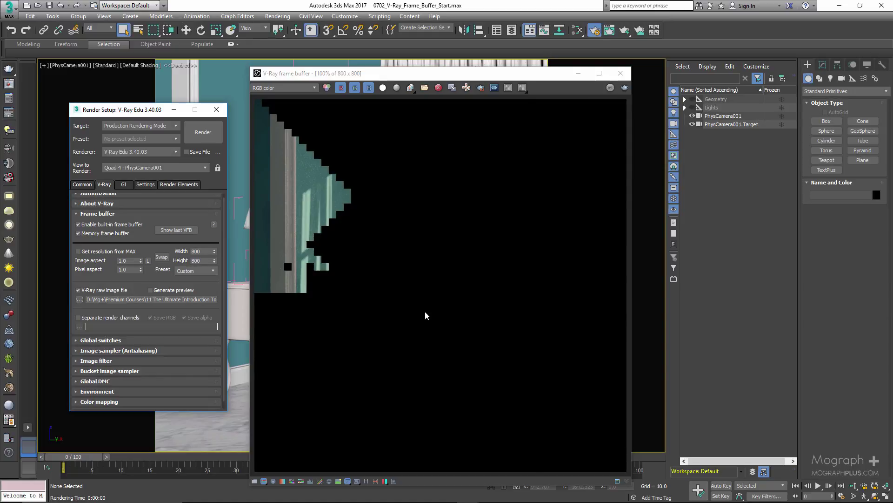
# Disable the memory frame buffer and clear all channel data from the V-Ray frame buffer
pyautogui.click(124, 235)
pyautogui.click(438, 91)
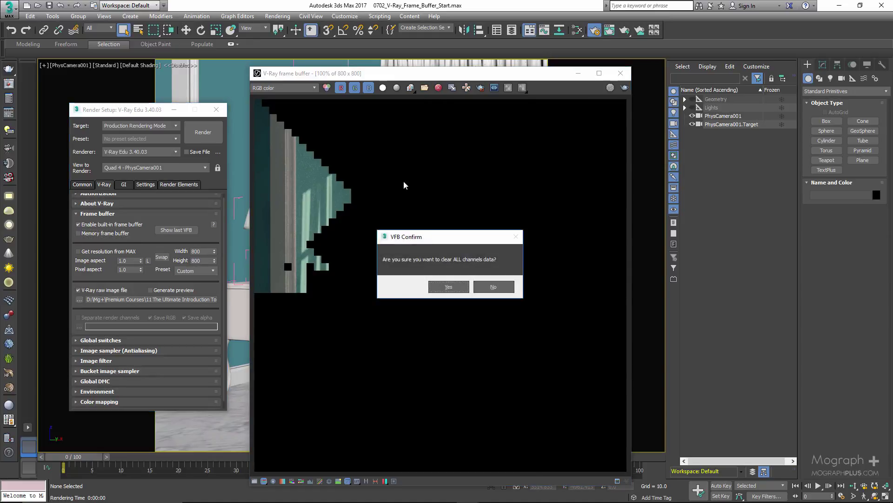
pyautogui.click(446, 286)
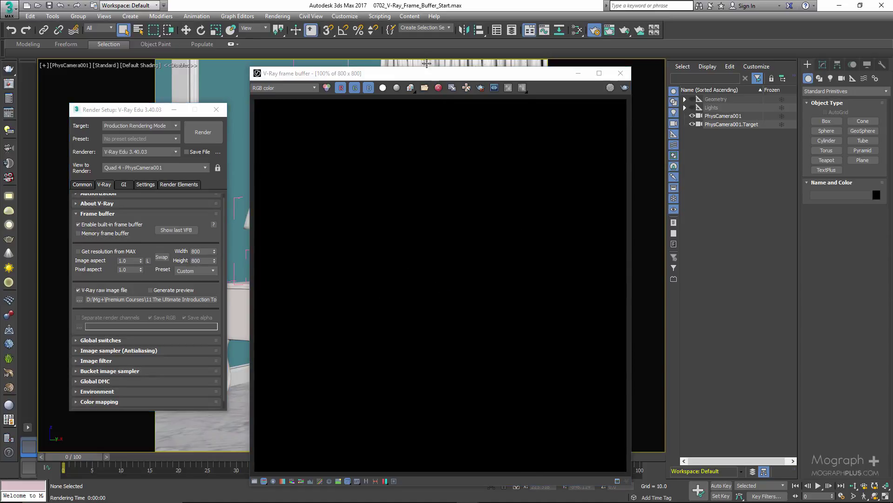
pyautogui.moveTo(426, 73); pyautogui.dragTo(441, 51)
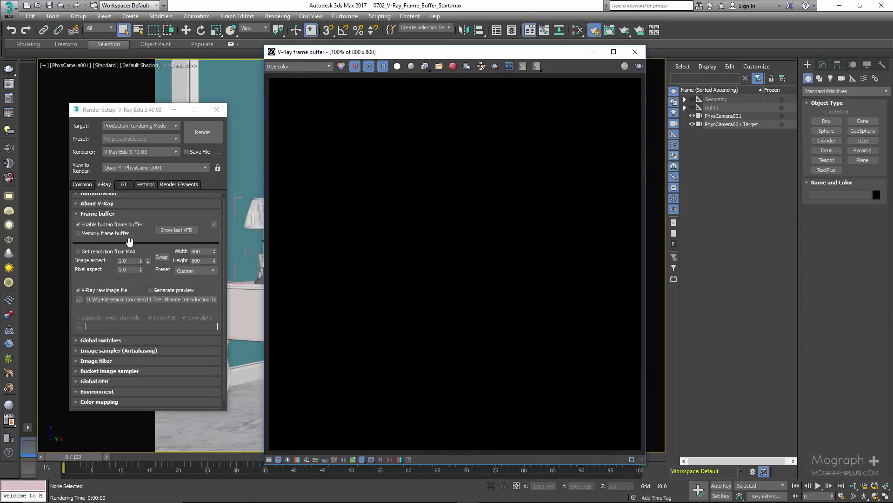
pyautogui.moveTo(130, 241); pyautogui.dragTo(132, 239)
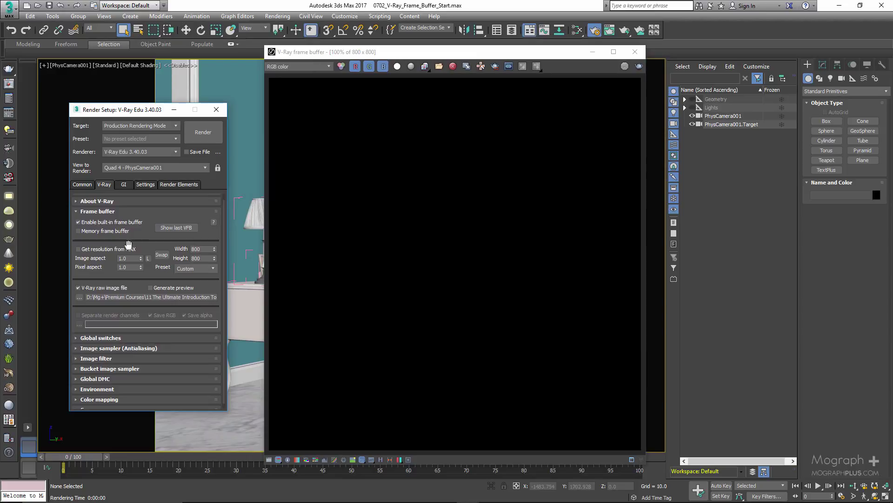
# Enable Generate preview and render the scene, checking the channels available in the preview frame buffer
pyautogui.click(191, 289)
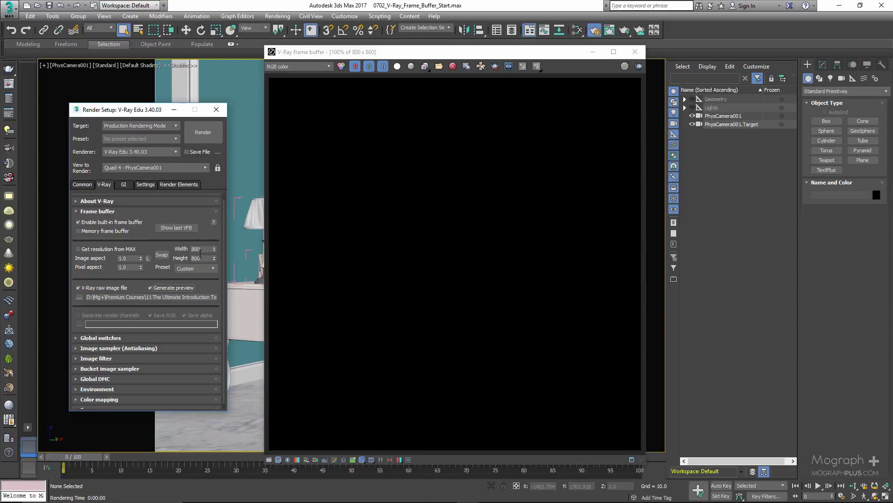
pyautogui.click(215, 133)
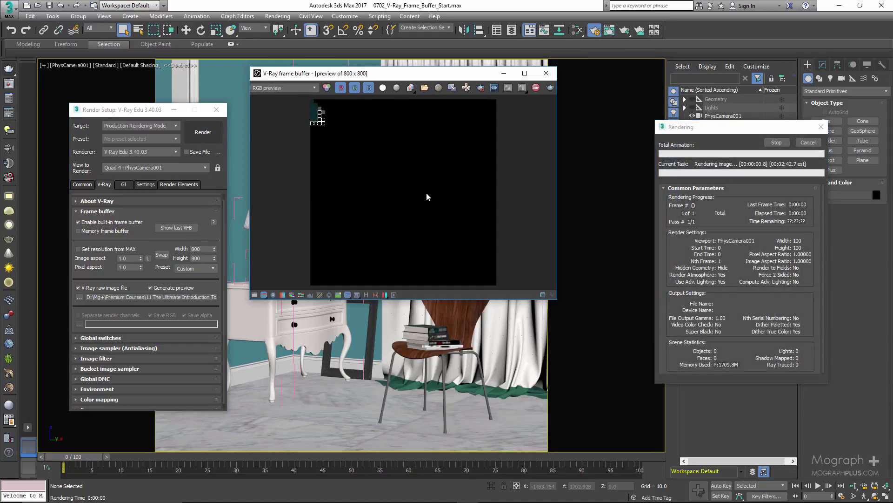
pyautogui.moveTo(433, 78); pyautogui.dragTo(447, 128)
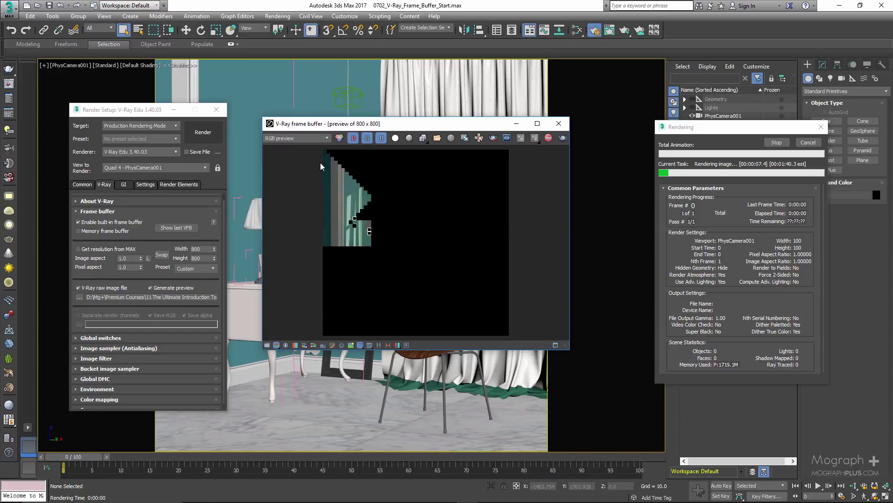
pyautogui.click(292, 138)
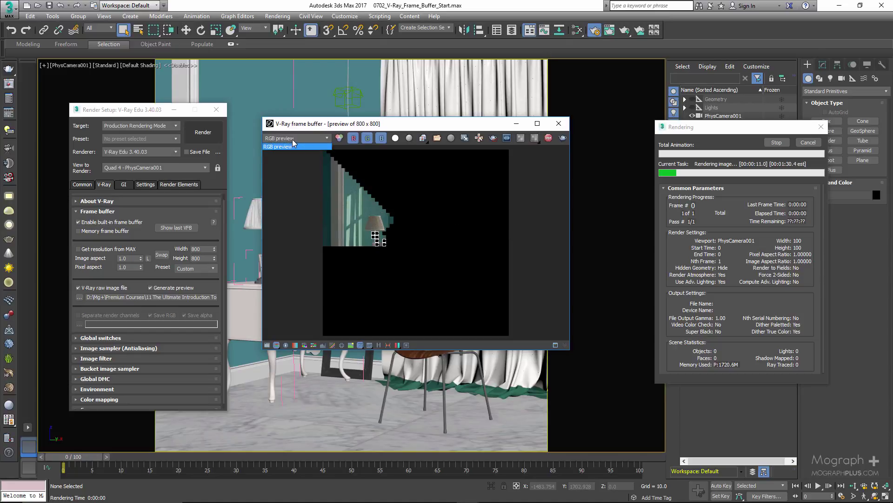
pyautogui.click(292, 138)
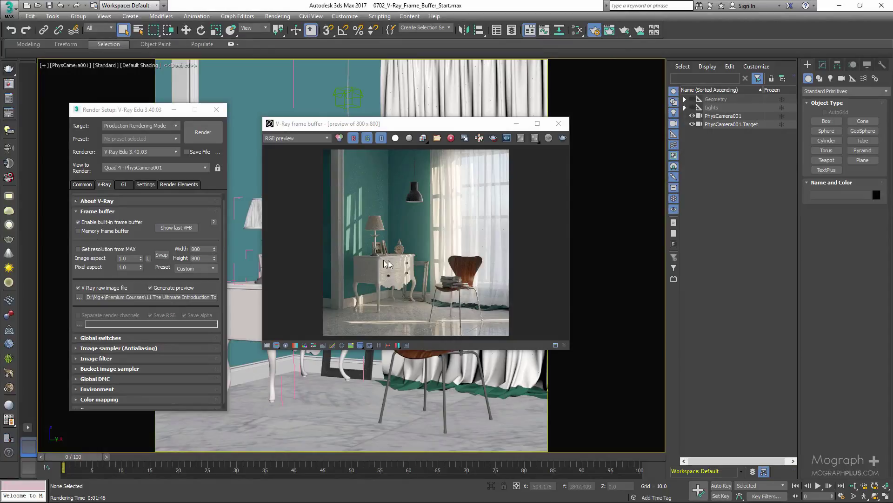
# Check the raw image output folder without saving, and disable V-Ray raw image file and re-enable Memory frame buffer
pyautogui.click(79, 297)
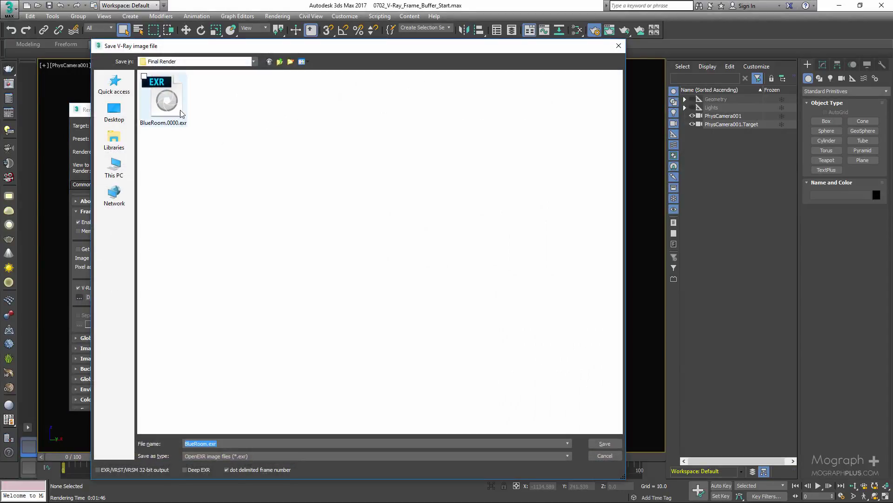
pyautogui.click(619, 46)
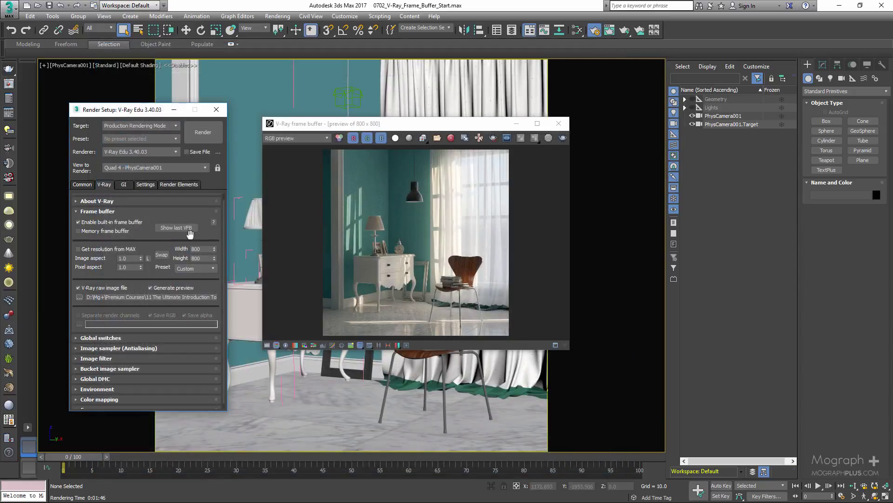
pyautogui.click(96, 287)
pyautogui.click(123, 231)
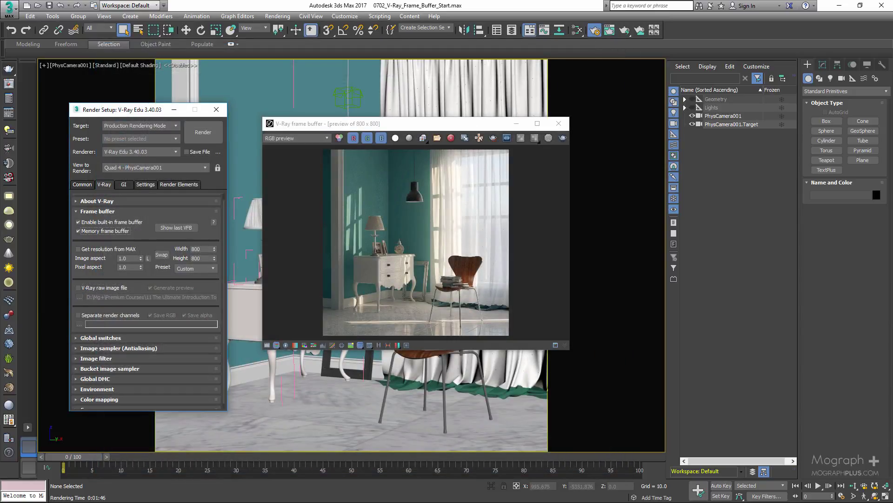
# Switch to File Explorer to view the rendered EXR file in the Final Render folder, and close the window
pyautogui.hotkey('alt', 'Tab')
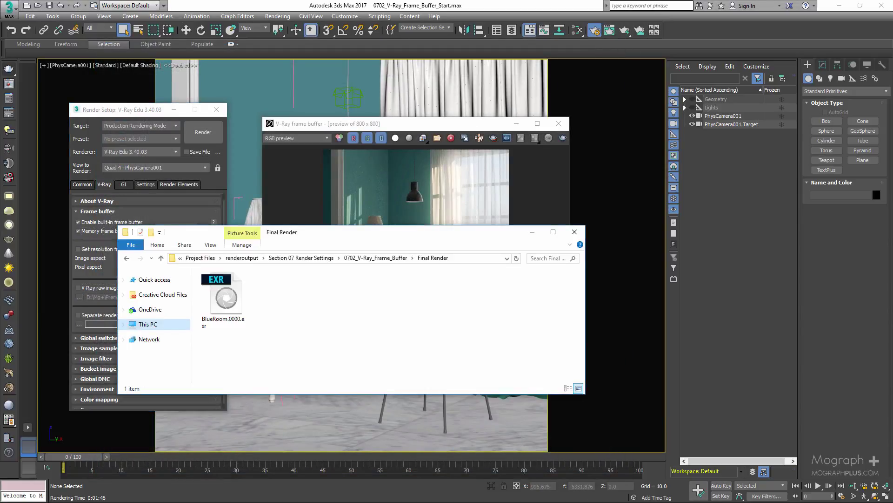
pyautogui.moveTo(403, 236); pyautogui.dragTo(517, 142)
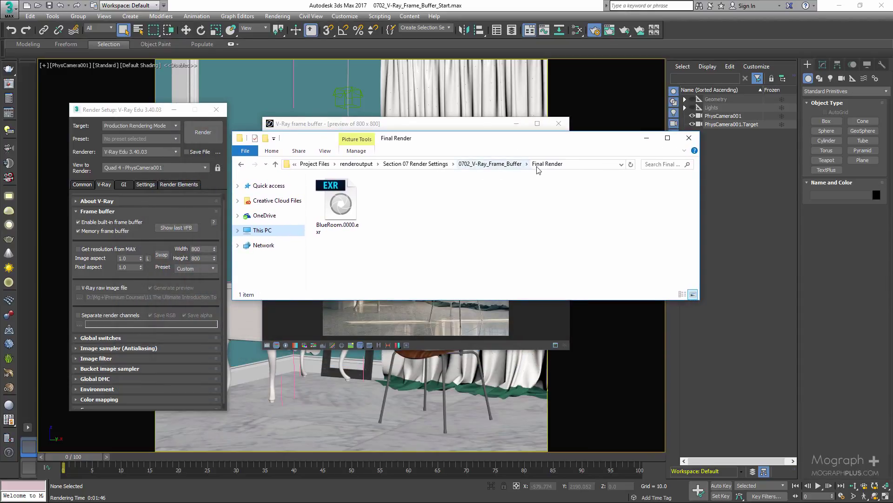
pyautogui.click(689, 138)
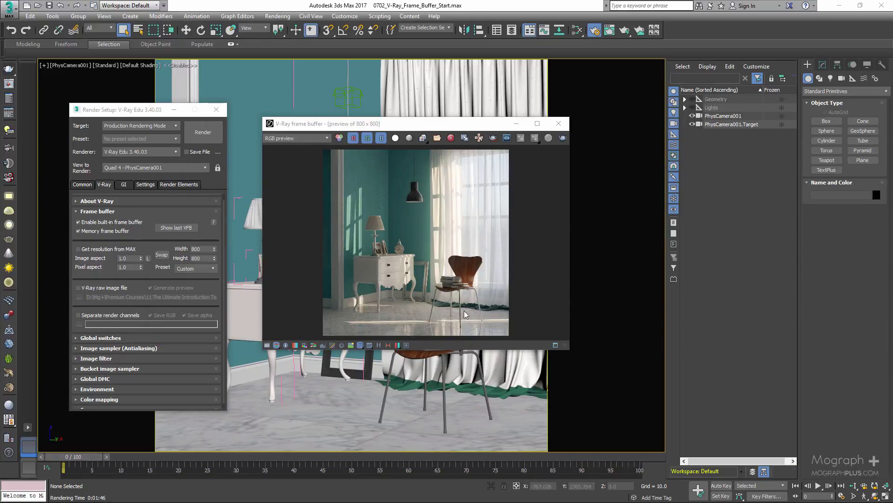
# Enable Separate render channels and set their output to a JPEG file named BlueRoomSeparate in the Final Render folder, accepting the default JPEG settings
pyautogui.click(94, 316)
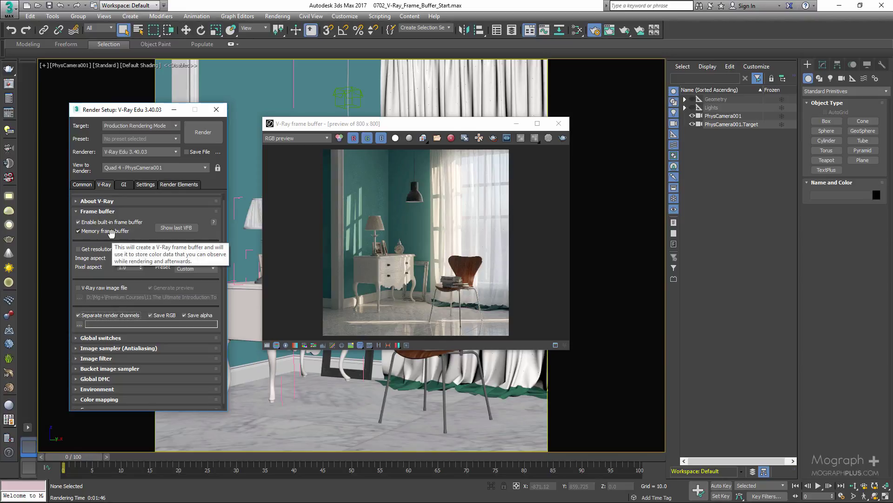
pyautogui.click(79, 325)
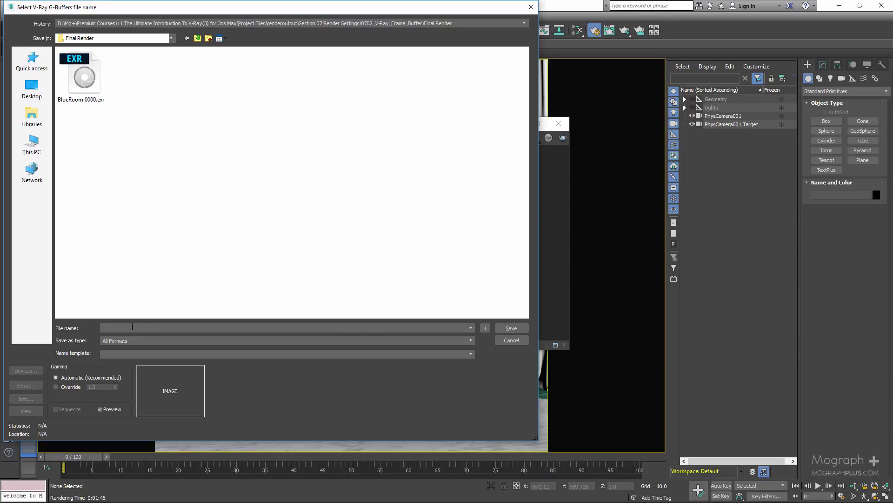
pyautogui.write('Blue')
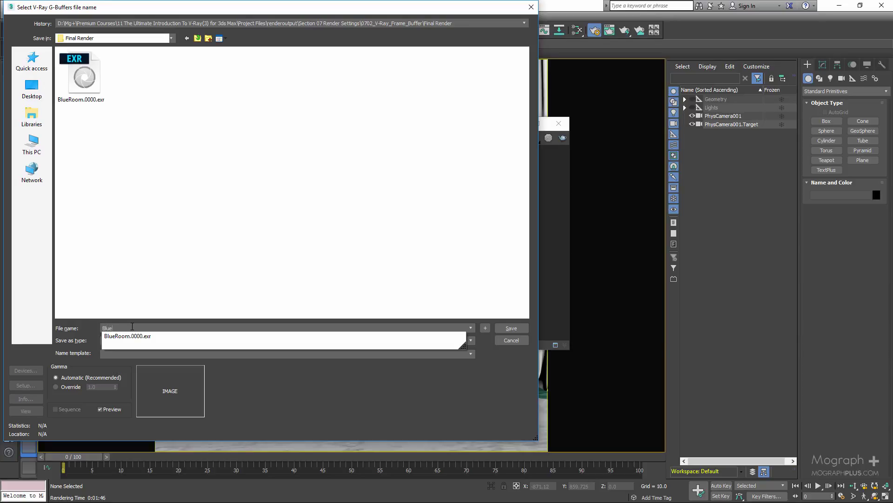
pyautogui.write('RoomSeparate')
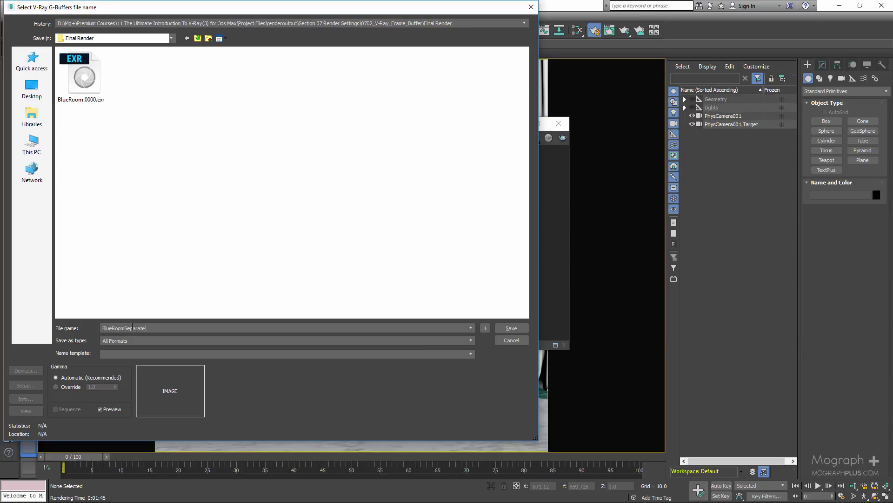
pyautogui.click(304, 342)
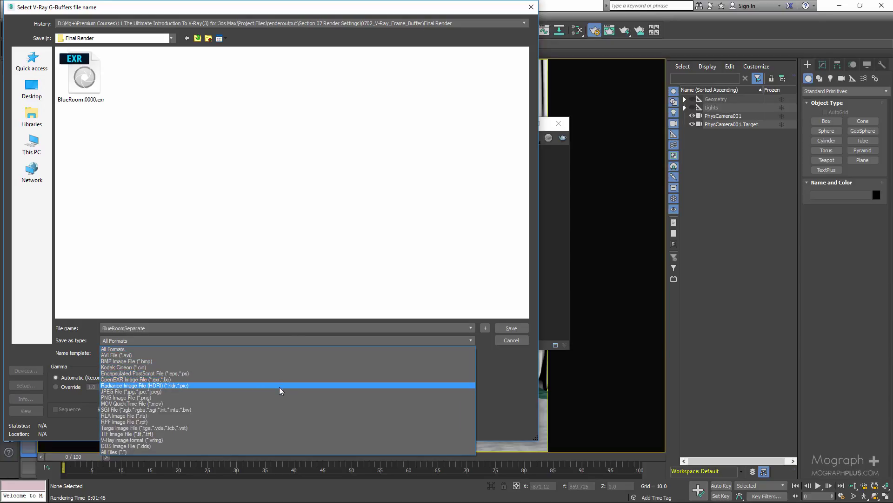
pyautogui.click(277, 392)
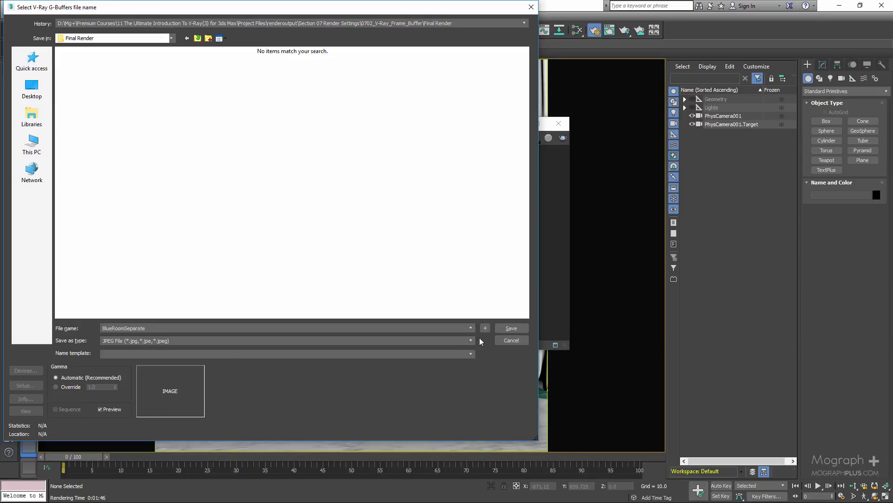
pyautogui.click(511, 328)
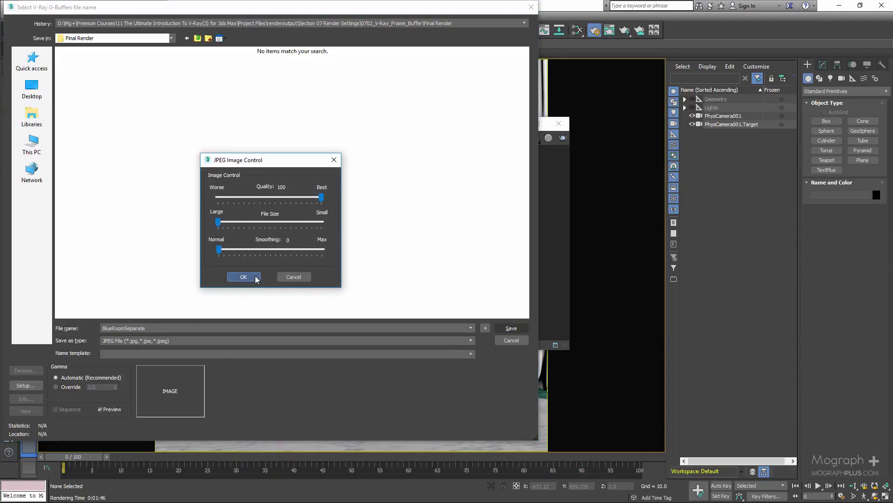
pyautogui.click(255, 277)
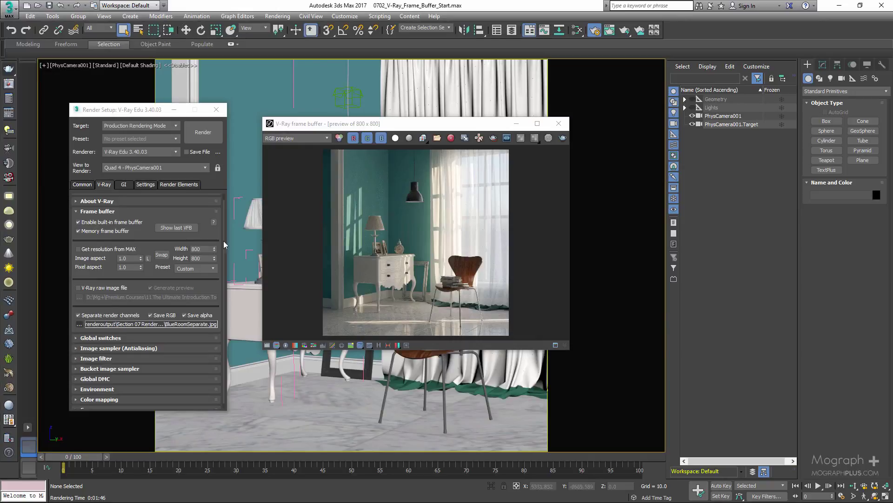
# Toggle Save RGB off and back on for the separate render channels, and render the camera view
pyautogui.click(162, 317)
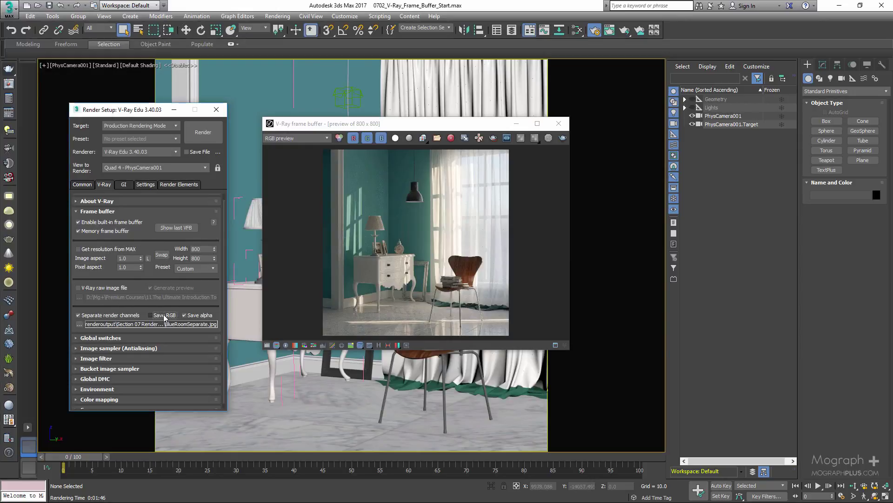
pyautogui.click(164, 316)
pyautogui.click(211, 132)
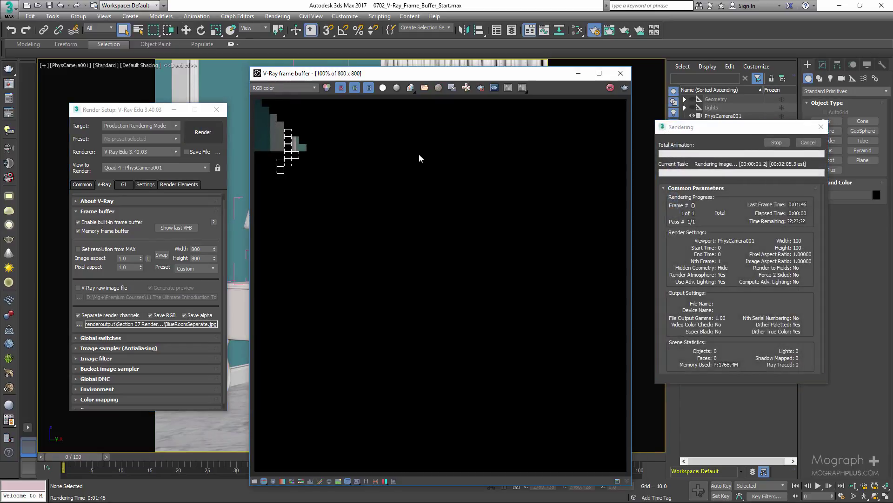
# View the Alpha, VRayGlobalIllumination, VRayIlluminance and VRayLighting channels in the frame buffer during the render
pyautogui.click(296, 87)
pyautogui.click(297, 101)
pyautogui.click(287, 87)
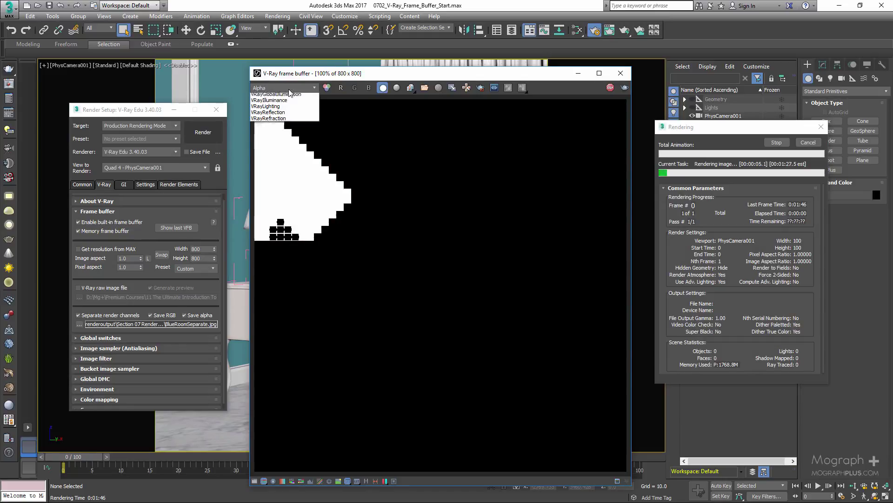
pyautogui.click(286, 99)
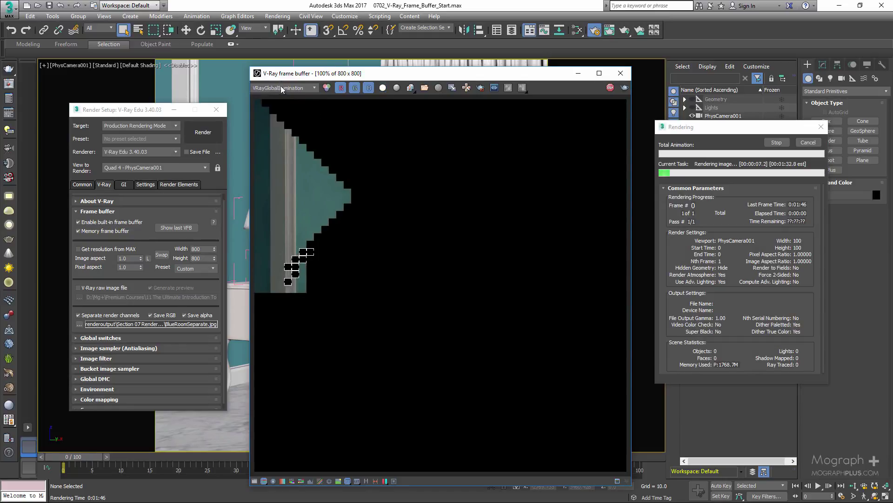
pyautogui.click(281, 87)
pyautogui.click(291, 114)
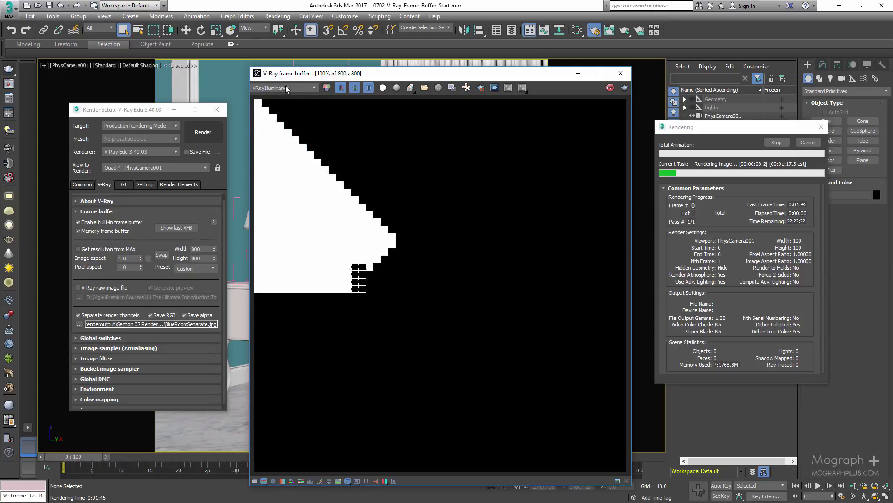
pyautogui.click(286, 87)
pyautogui.click(292, 121)
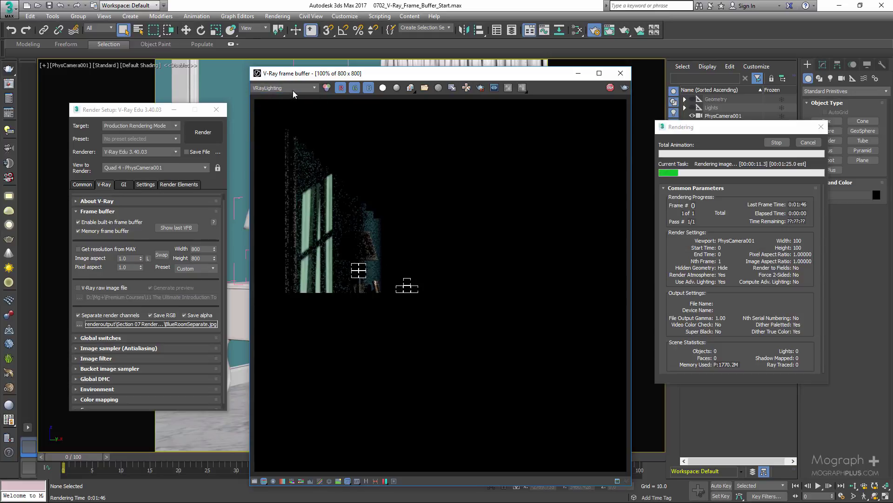
# View the VRayReflection, VRayRefraction and Alpha channels in the frame buffer, and return to RGB color
pyautogui.click(292, 88)
pyautogui.click(295, 126)
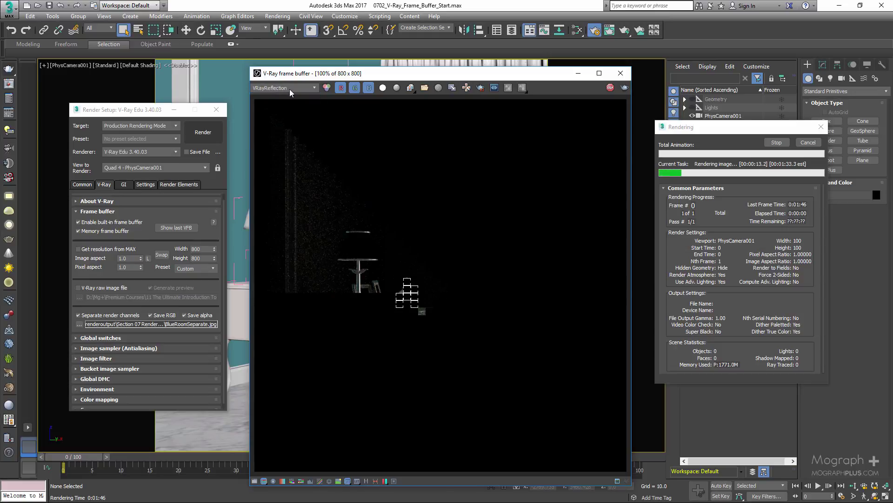
pyautogui.click(289, 89)
pyautogui.click(289, 132)
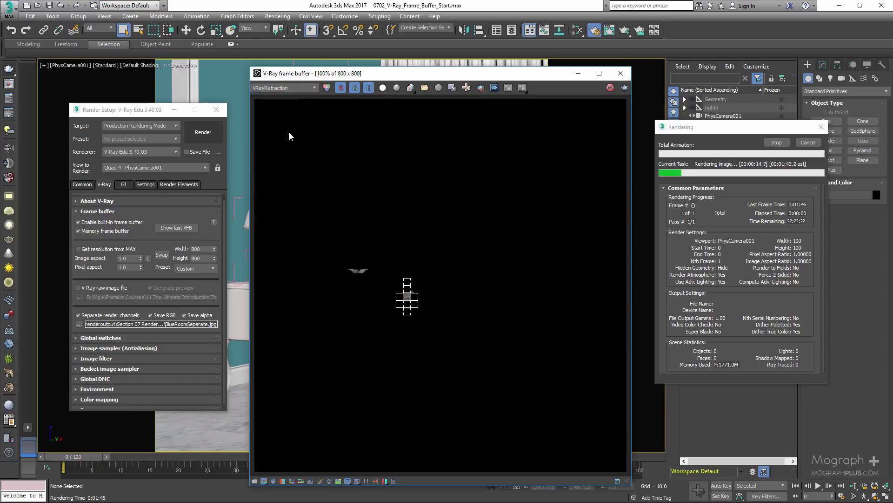
pyautogui.click(289, 89)
pyautogui.click(280, 103)
pyautogui.click(280, 88)
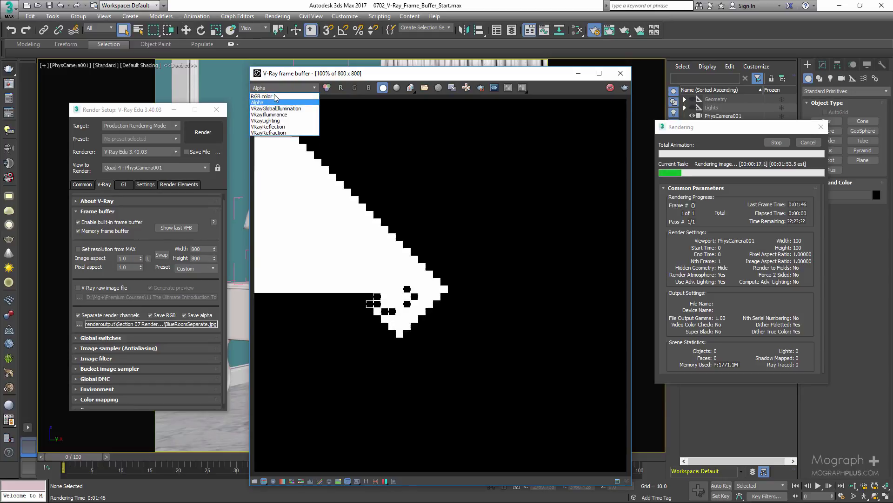
pyautogui.click(275, 96)
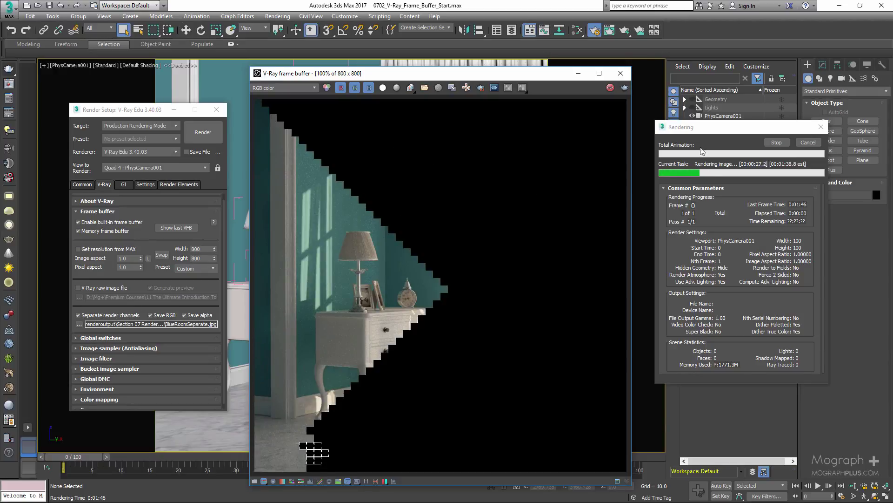
# Reposition the progress and frame buffer windows, and recheck the Alpha, VRayGlobalIllumination and VRayIlluminance channels before returning to RGB color
pyautogui.moveTo(699, 129); pyautogui.dragTo(707, 143)
pyautogui.moveTo(482, 74); pyautogui.dragTo(487, 55)
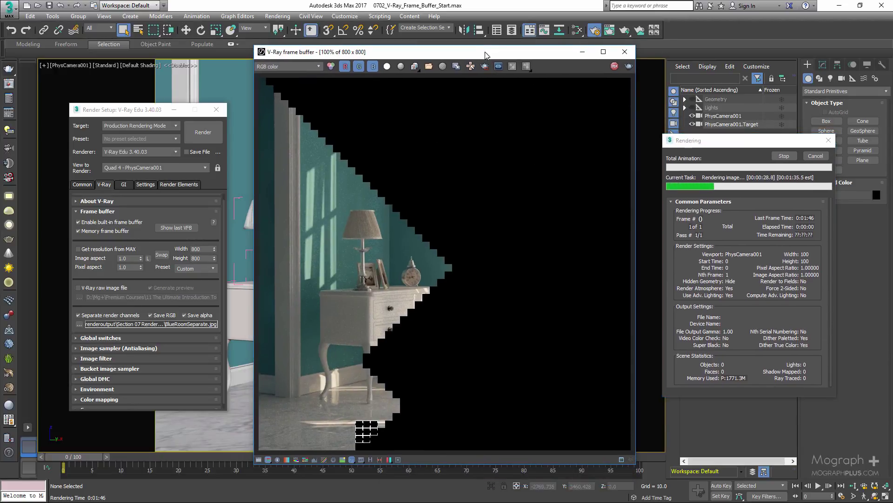
pyautogui.click(289, 66)
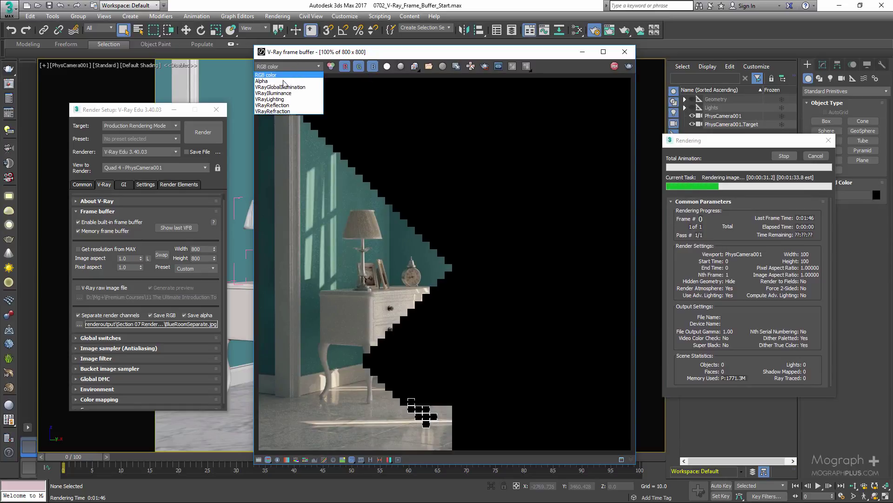
pyautogui.click(283, 81)
pyautogui.click(282, 67)
pyautogui.click(285, 87)
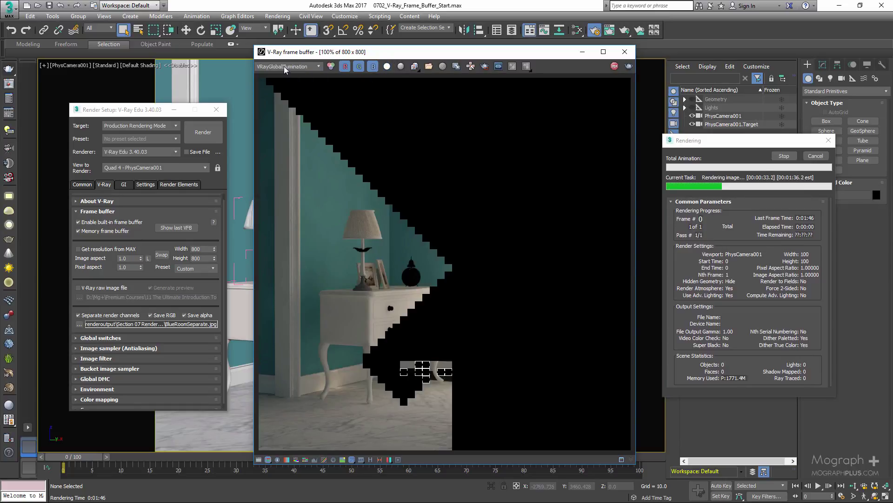
pyautogui.click(284, 66)
pyautogui.click(275, 93)
pyautogui.click(285, 66)
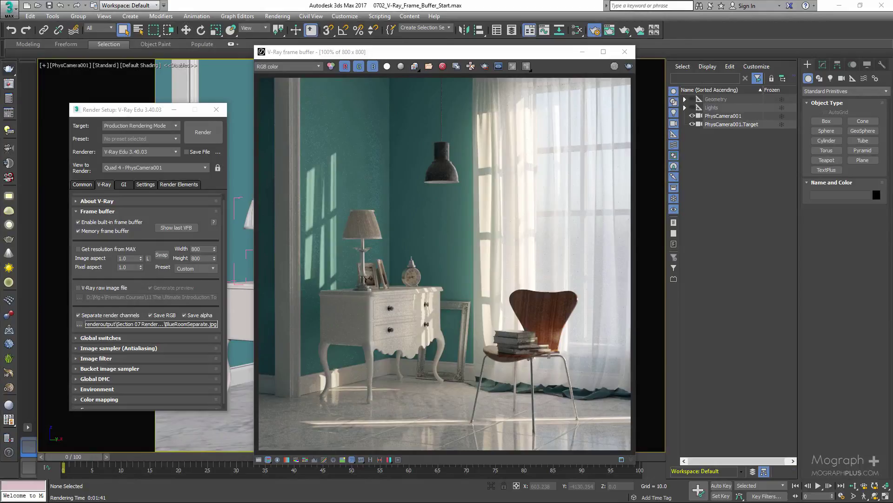
# Switch to File Explorer and inspect the saved channel JPEGs in the Final Render folder at different thumbnail sizes, maximizing the window
pyautogui.moveTo(892, 21); pyautogui.dragTo(397, 128)
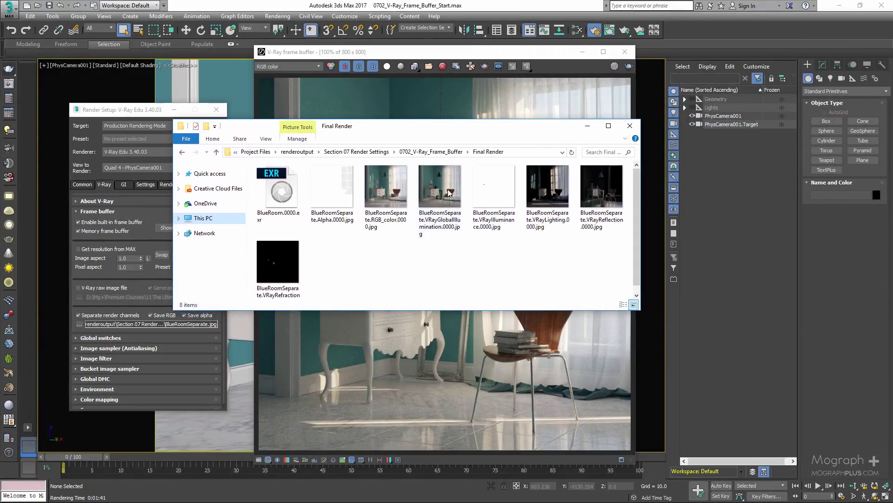
pyautogui.rightClick(491, 251)
pyautogui.moveTo(575, 259)
pyautogui.click(605, 258)
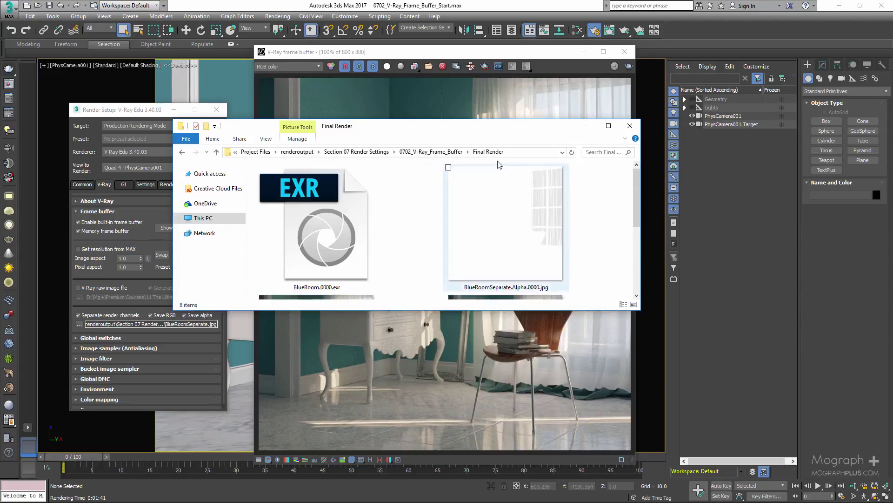
pyautogui.doubleClick(482, 130)
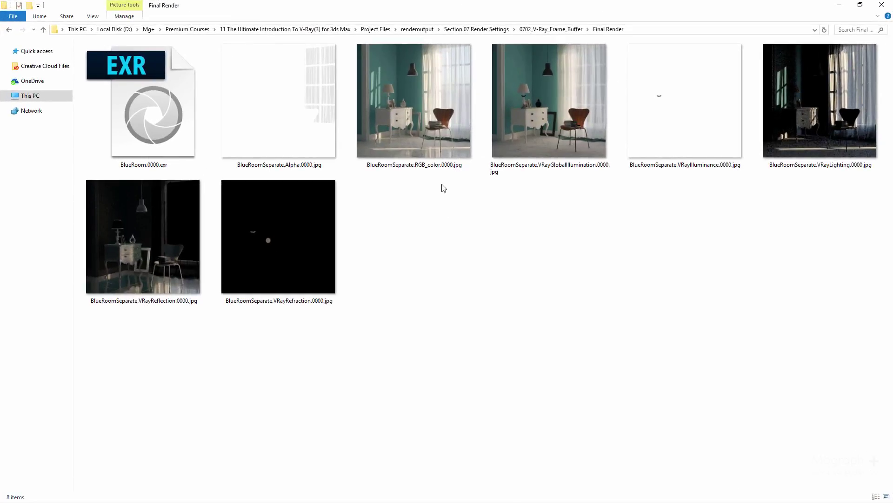
pyautogui.rightClick(444, 212)
pyautogui.moveTo(485, 217)
pyautogui.click(577, 227)
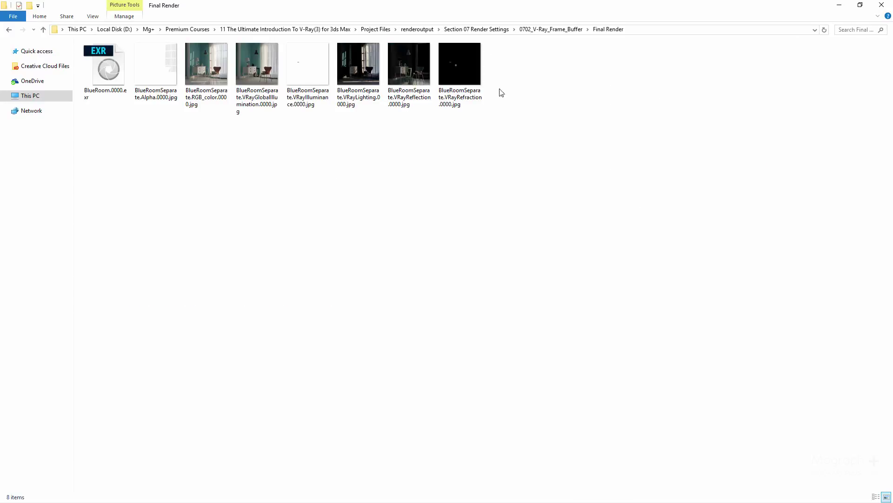
pyautogui.moveTo(467, 2); pyautogui.dragTo(892, 110)
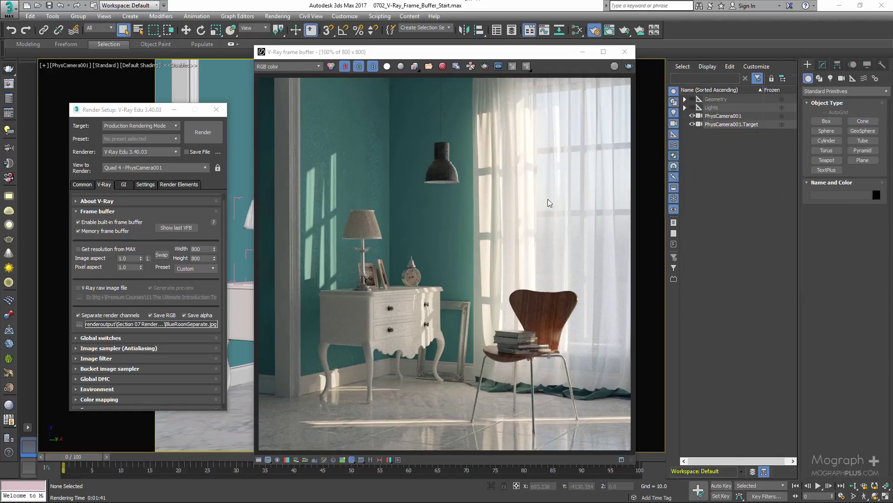
# Disable Separate render channels and load the 1600 x 1600 Final Render from the render history into the frame buffer, hiding the history again
pyautogui.click(123, 315)
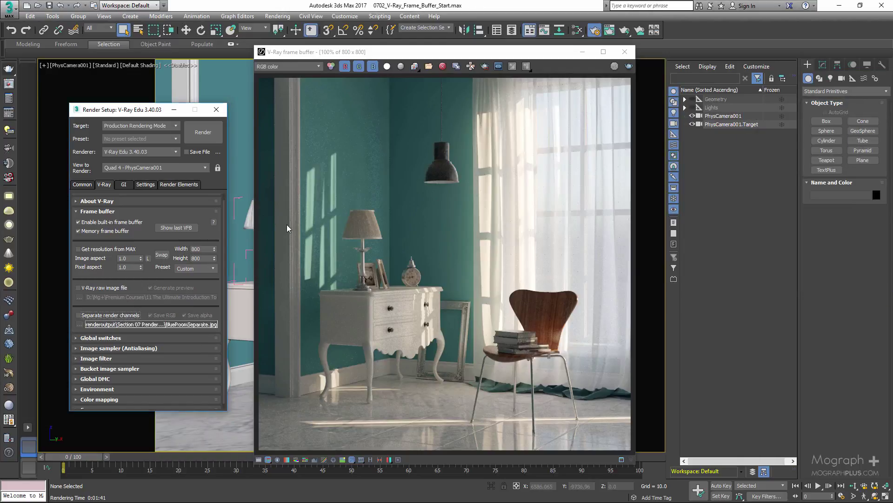
pyautogui.click(371, 459)
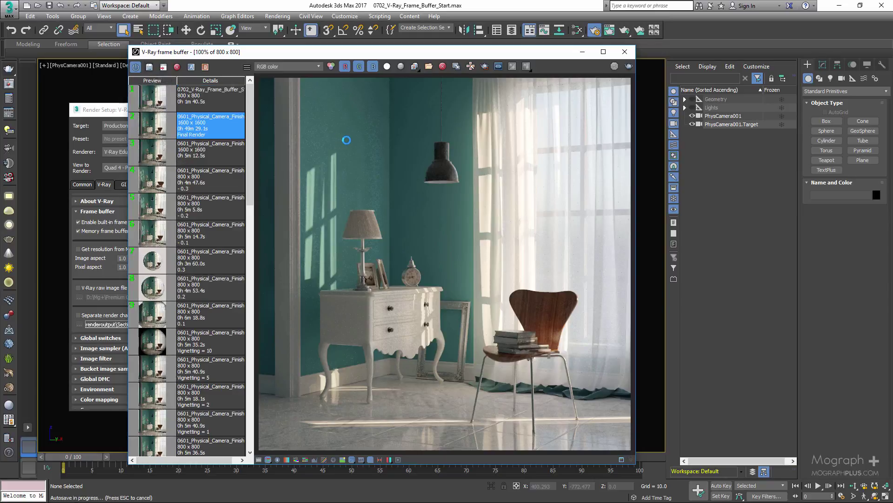
pyautogui.doubleClick(160, 130)
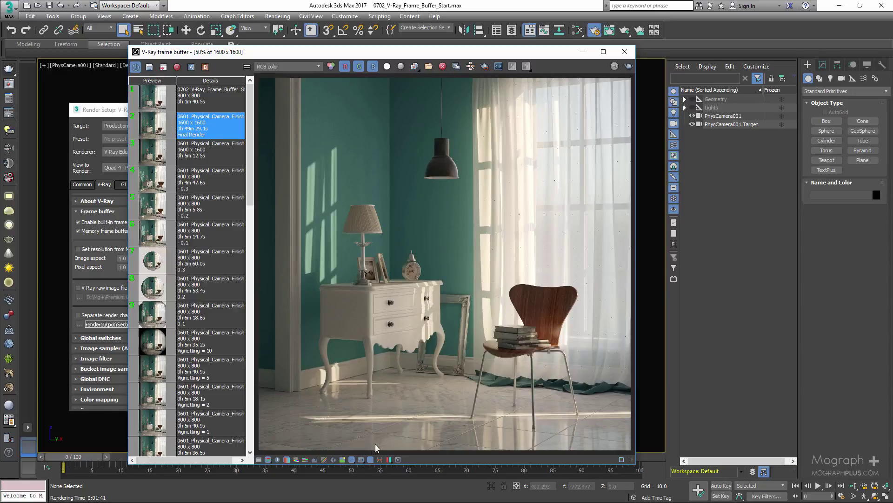
pyautogui.click(370, 459)
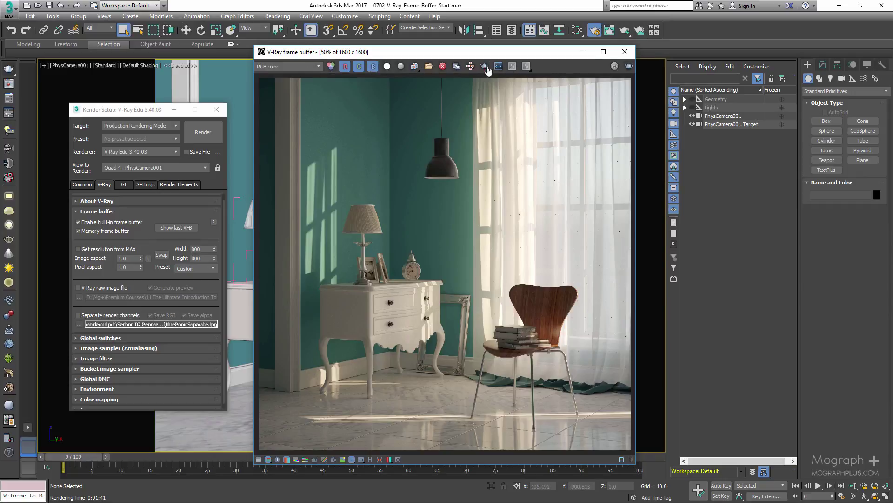
# View the Alpha, worldNormals, background and globalIllumination channels of the render, and return to RGB color
pyautogui.click(313, 66)
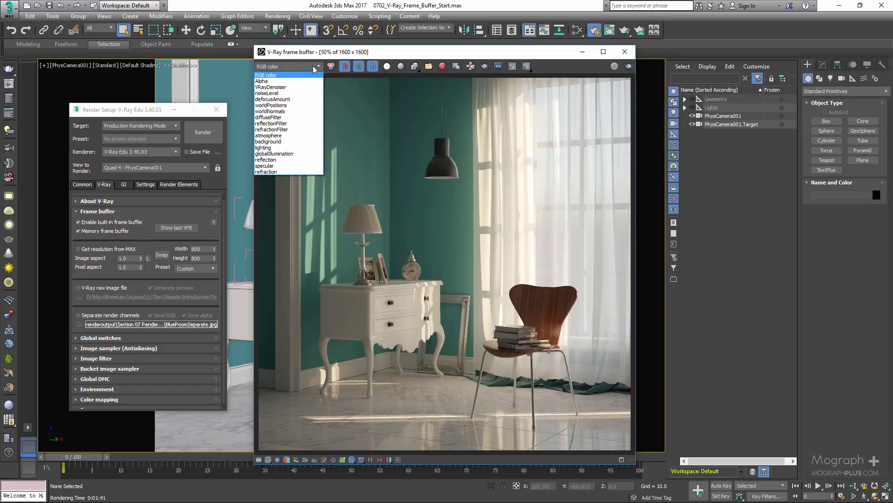
pyautogui.click(290, 81)
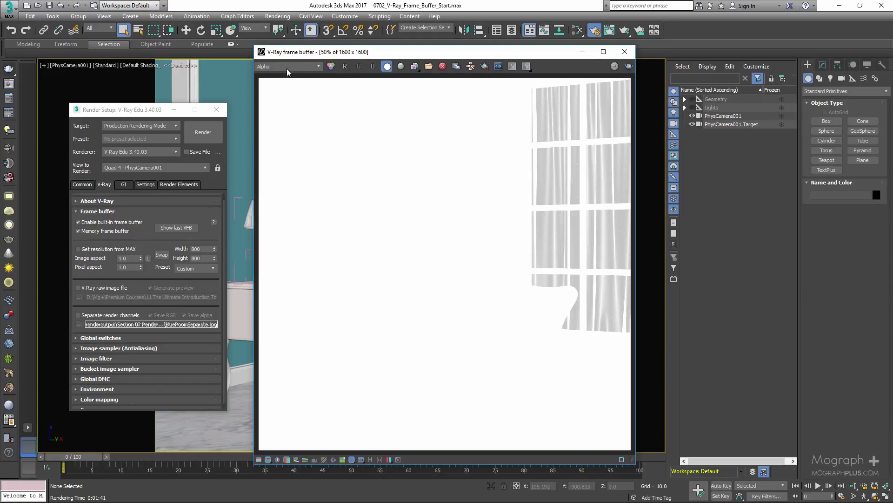
pyautogui.click(286, 68)
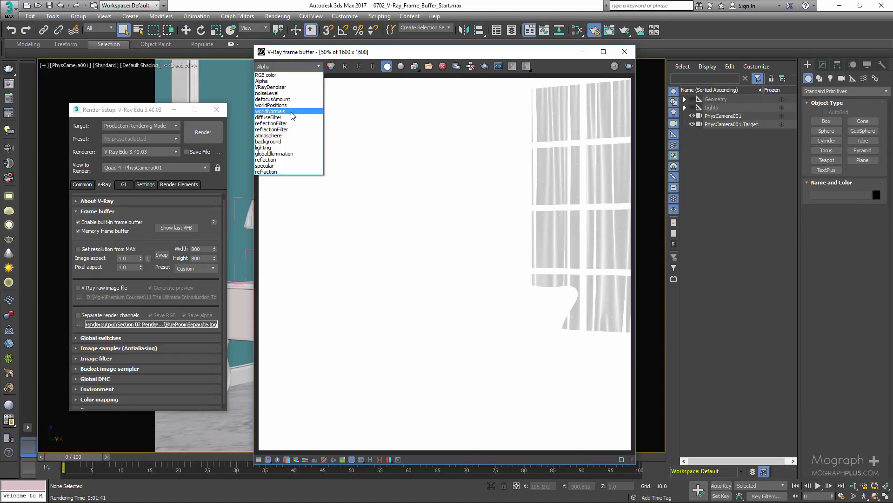
pyautogui.click(290, 111)
pyautogui.click(286, 68)
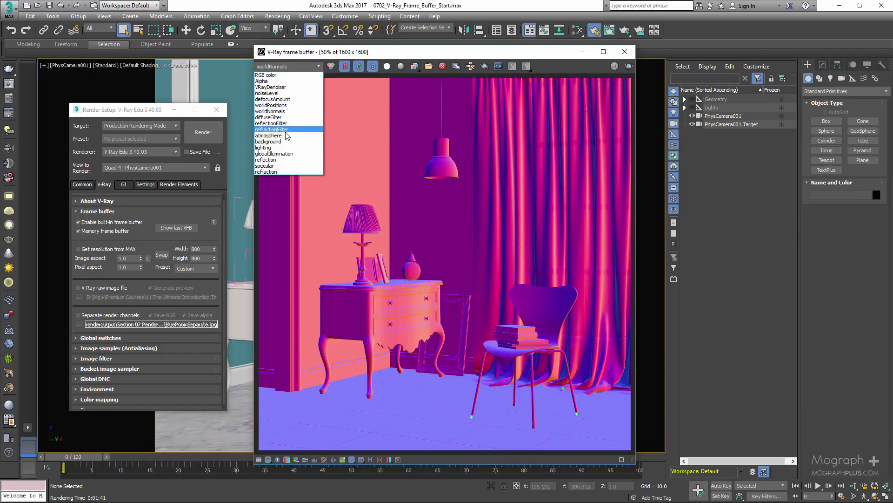
pyautogui.click(285, 142)
pyautogui.click(288, 67)
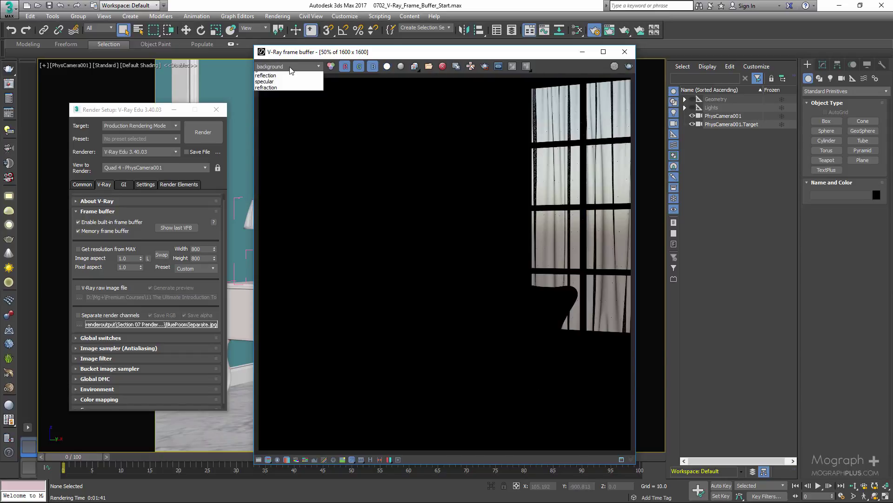
pyautogui.click(291, 153)
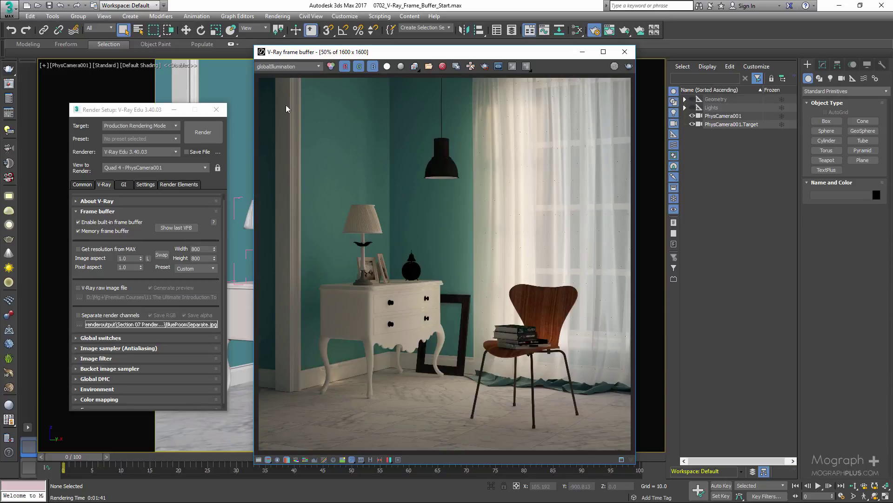
pyautogui.click(287, 66)
pyautogui.click(268, 75)
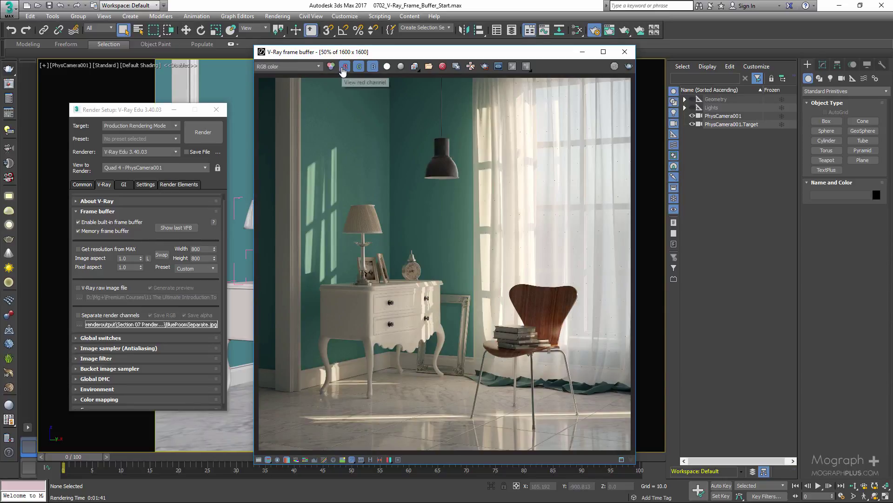
# Toggle the red, green and blue channels of the render off individually, and restore all three
pyautogui.click(344, 68)
pyautogui.click(360, 69)
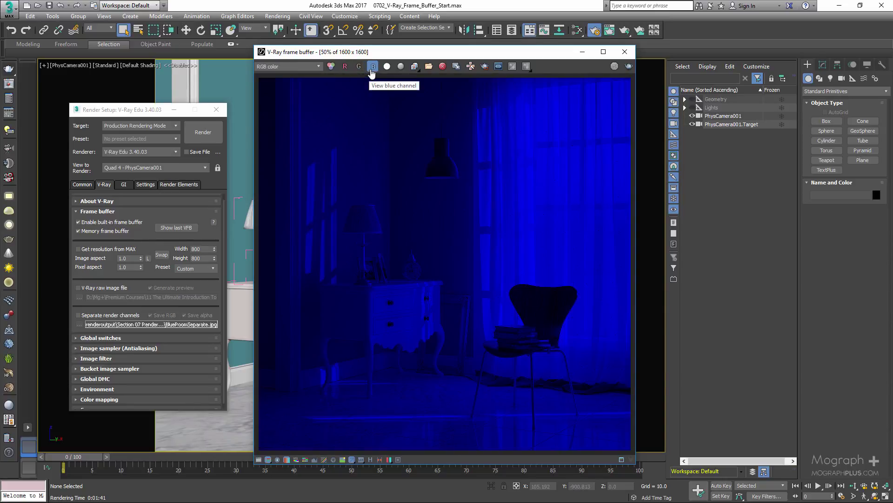
pyautogui.click(373, 67)
pyautogui.click(359, 67)
pyautogui.click(372, 67)
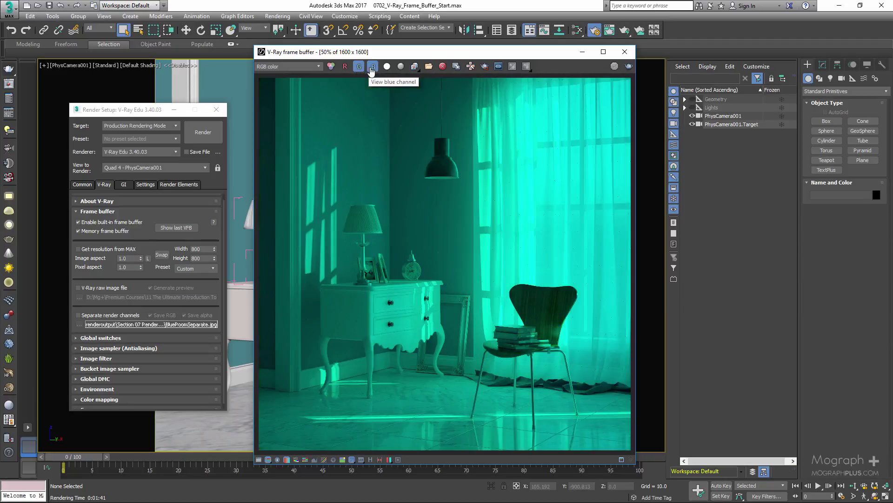
pyautogui.click(345, 69)
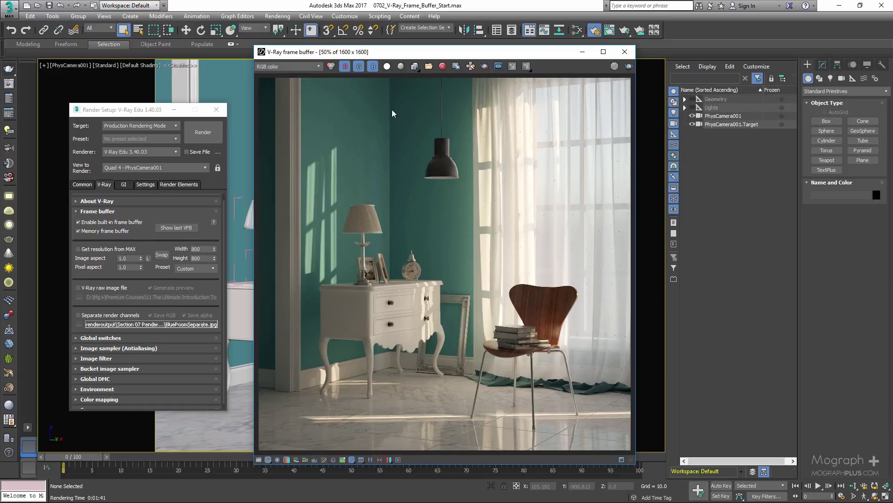
# Preview the render's alpha channel and its monochrome version, returning to full RGB color after each
pyautogui.click(388, 66)
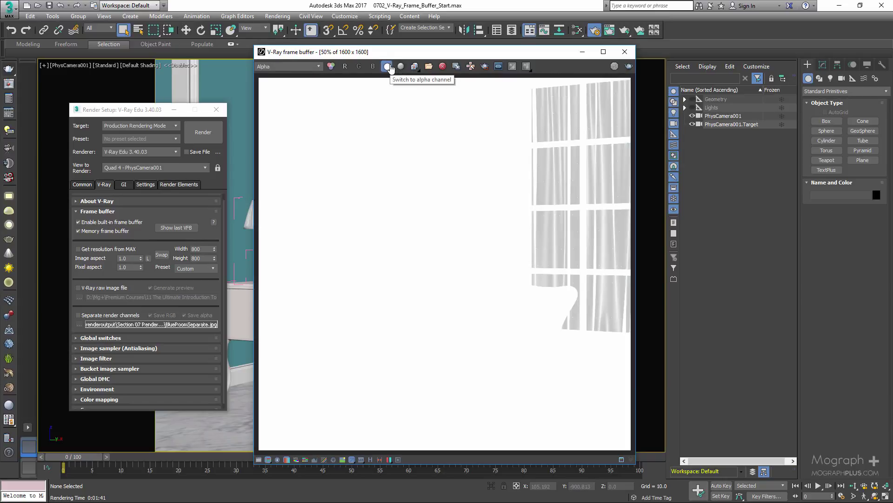
pyautogui.click(388, 66)
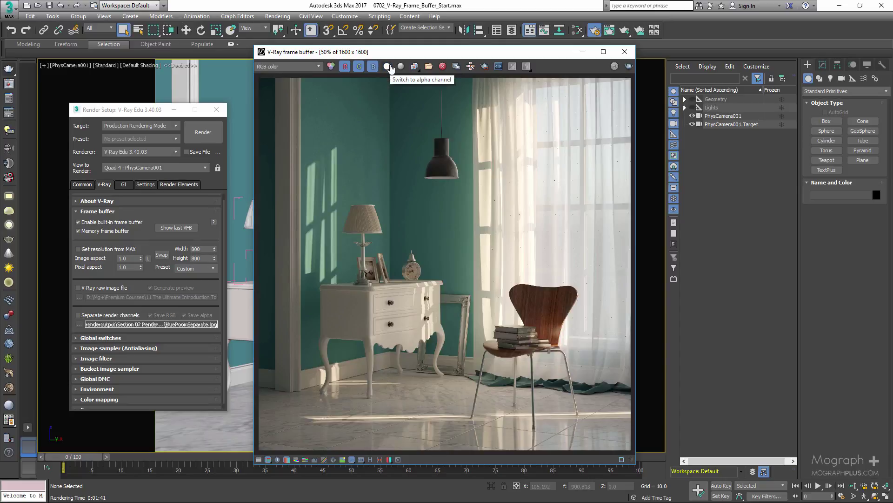
pyautogui.click(400, 66)
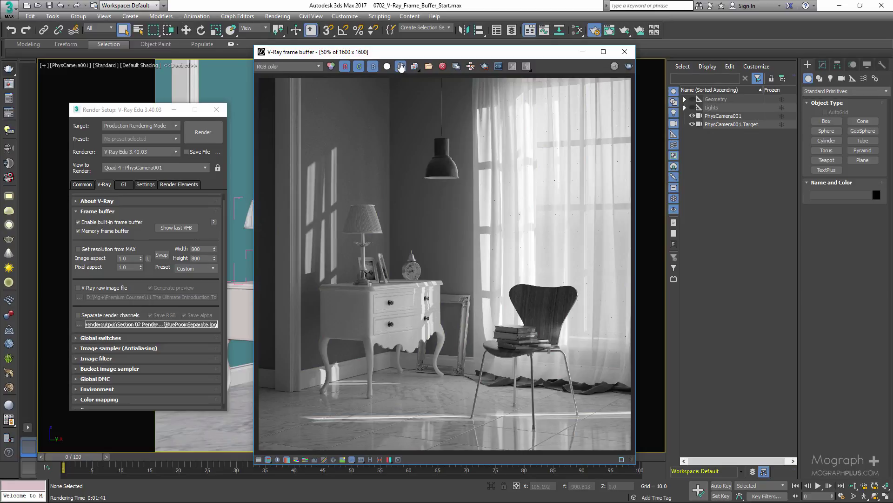
pyautogui.click(400, 66)
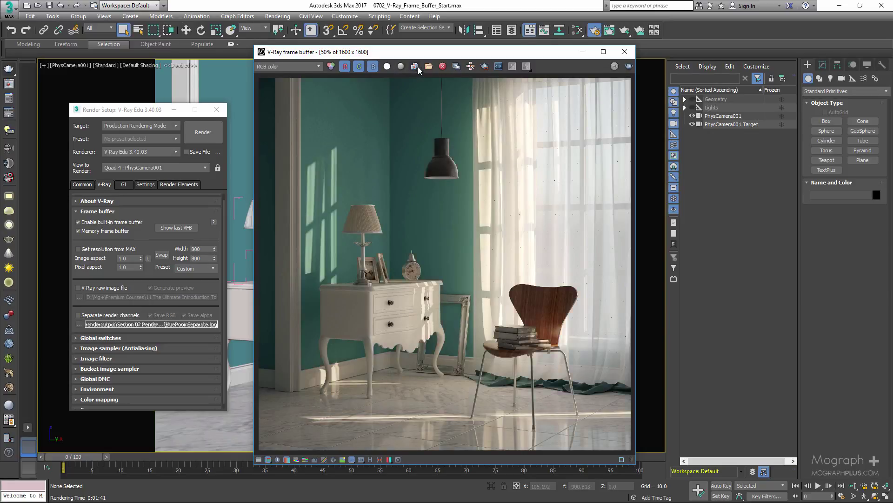
# Start saving only the current channel, and create and open a new folder named VFB inside Final Render
pyautogui.moveTo(414, 66); pyautogui.dragTo(423, 92)
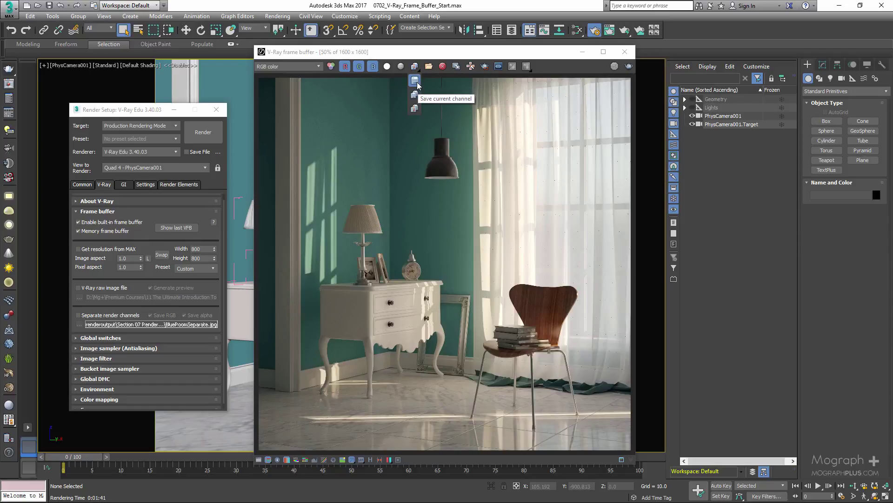
pyautogui.click(417, 81)
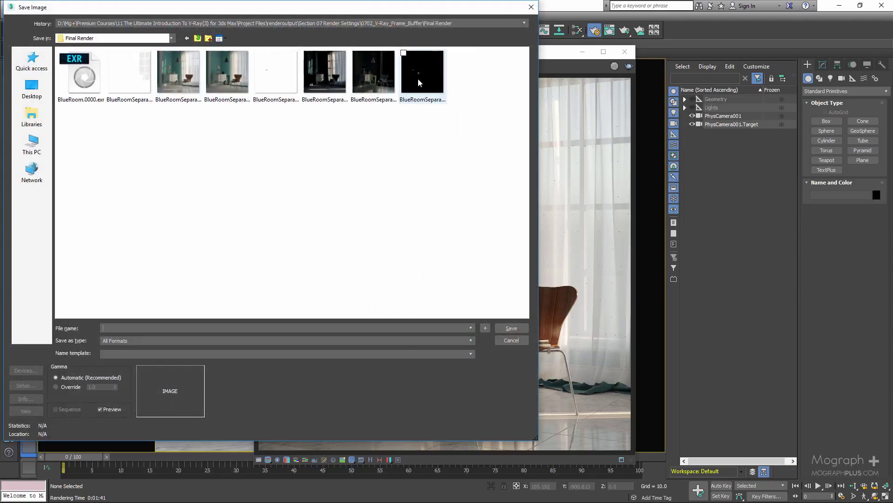
pyautogui.click(531, 7)
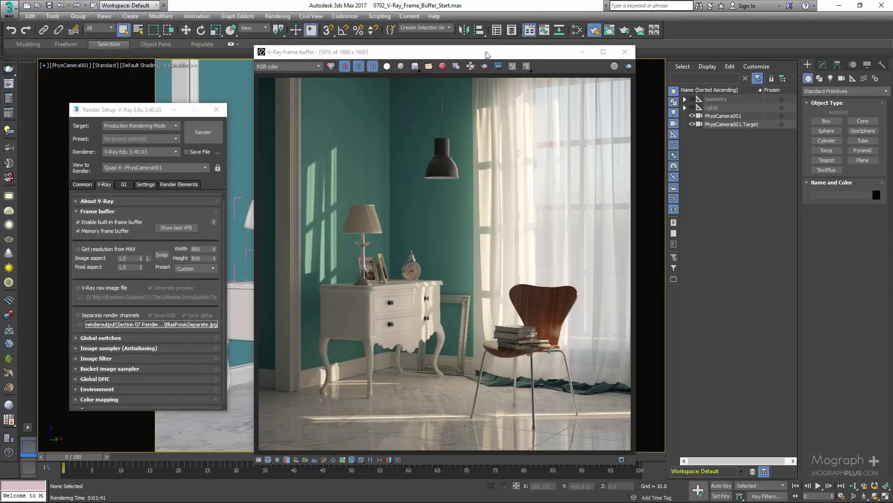
pyautogui.click(416, 69)
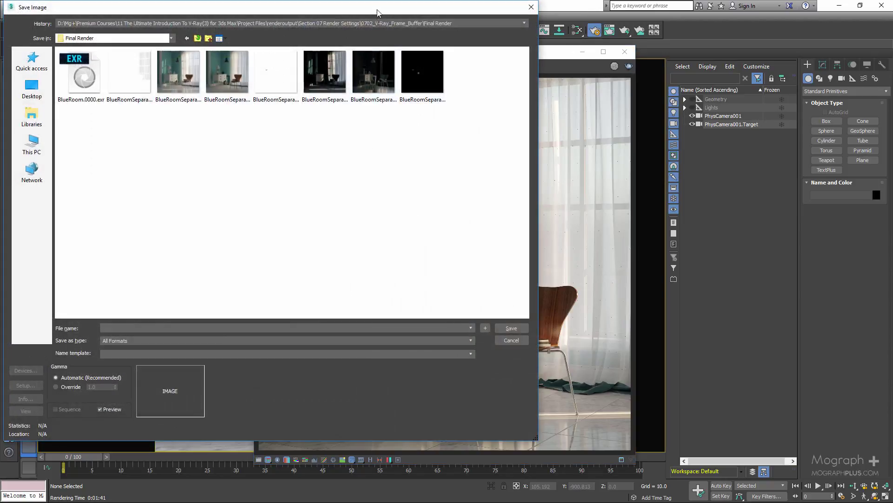
pyautogui.moveTo(420, 5); pyautogui.dragTo(542, 21)
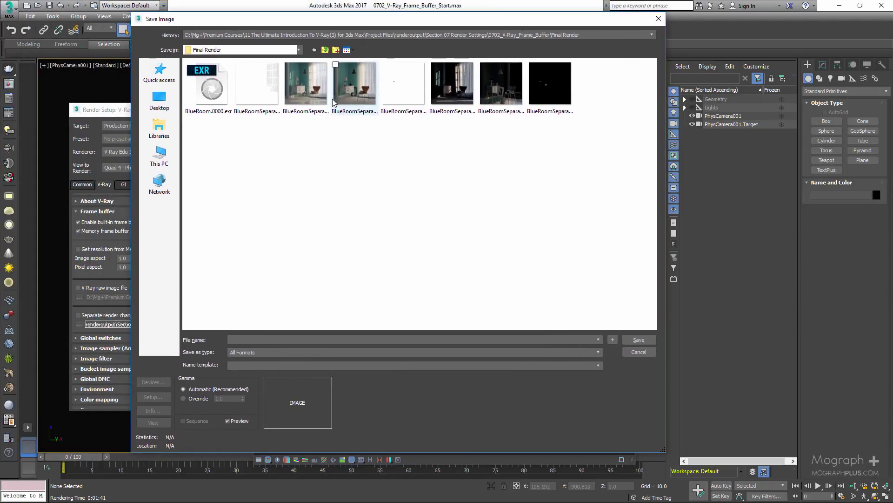
pyautogui.click(335, 50)
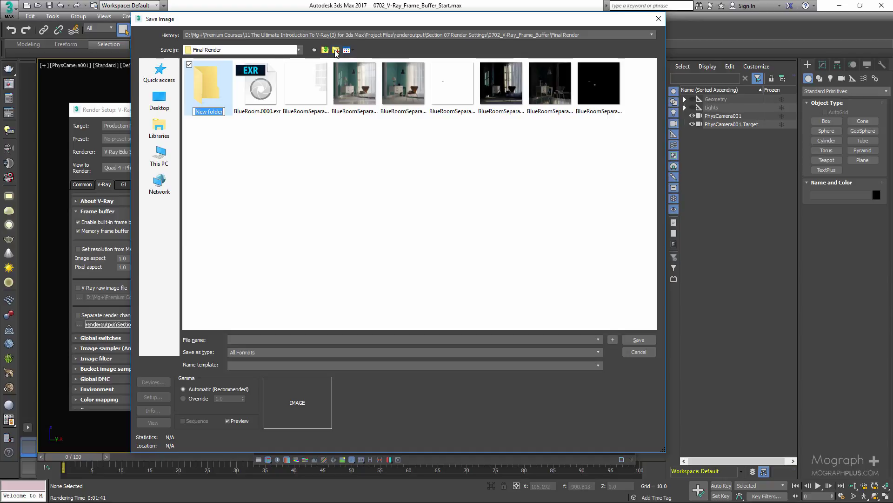
pyautogui.write('VFB')
pyautogui.press('Return')
pyautogui.click(363, 157)
pyautogui.doubleClick(208, 90)
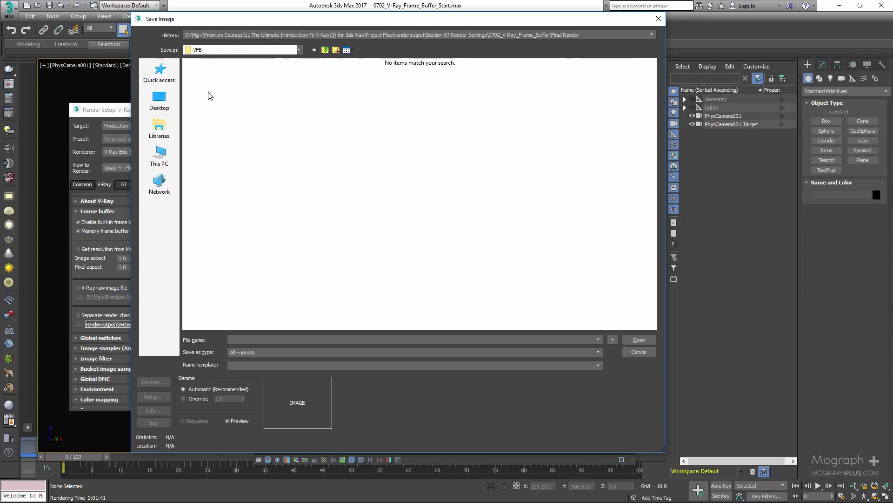
# Save the current channel as a PNG image named FinalRender in the VFB folder, accepting the PNG configuration
pyautogui.click(262, 339)
pyautogui.write('FinalRender')
pyautogui.click(273, 353)
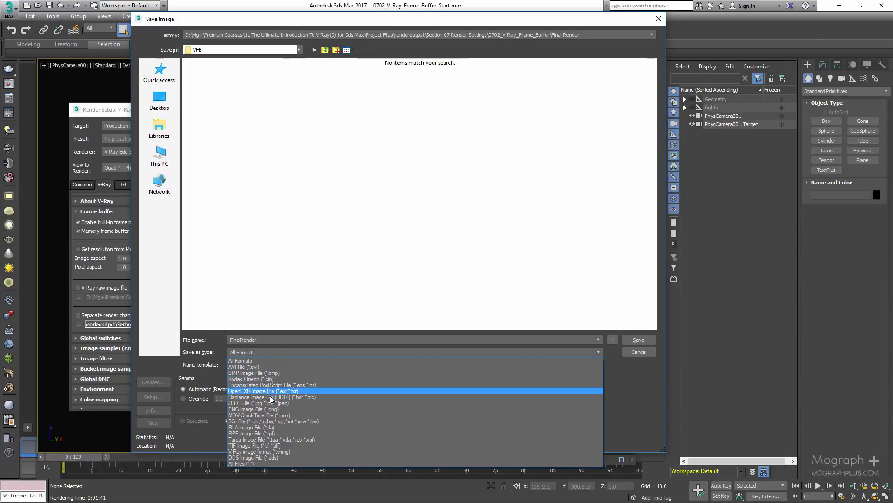
pyautogui.click(270, 409)
pyautogui.click(638, 340)
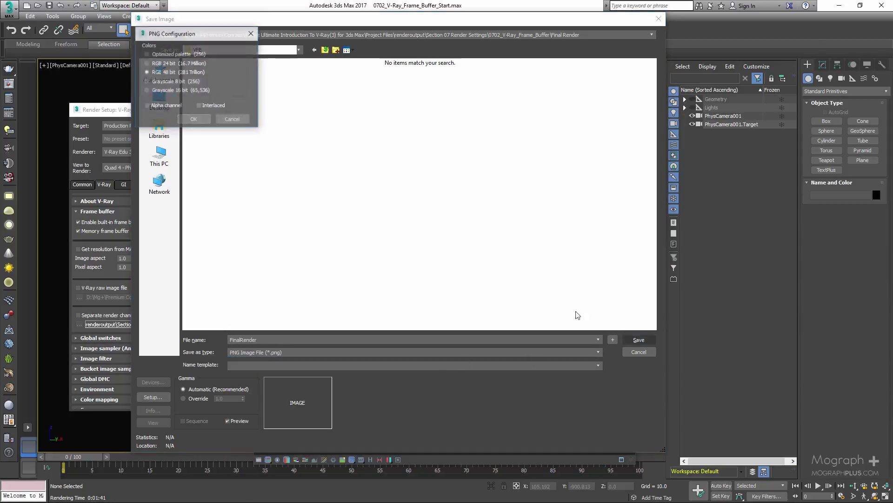
pyautogui.click(194, 119)
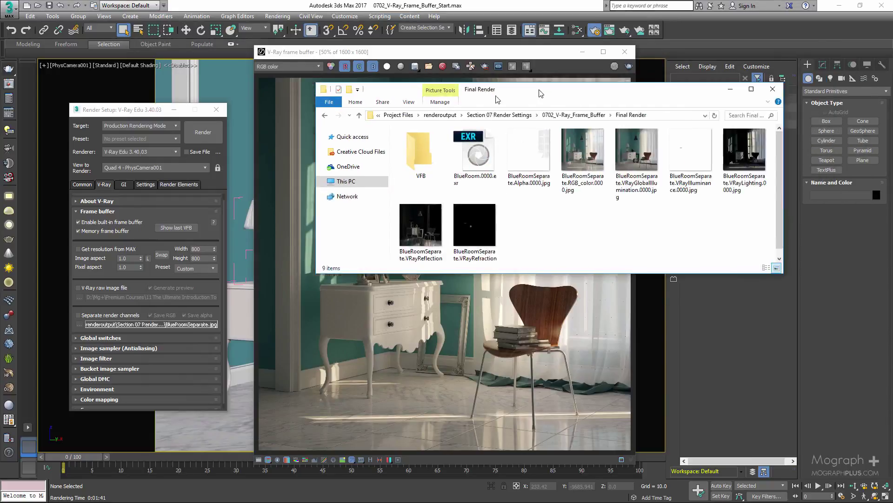
# Switch to File Explorer, inspect FinalRender.png from the VFB folder in the image viewer, and minimize the folder window
pyautogui.moveTo(511, 84); pyautogui.dragTo(332, 116)
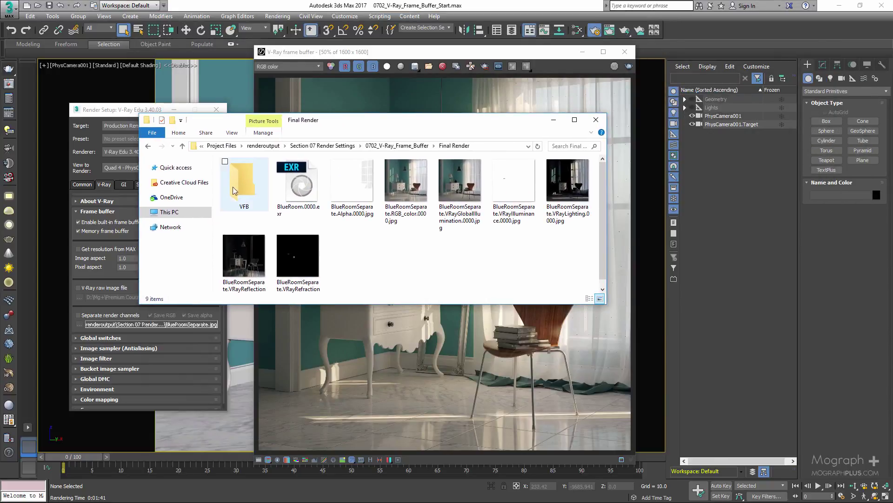
pyautogui.doubleClick(244, 180)
pyautogui.click(313, 212)
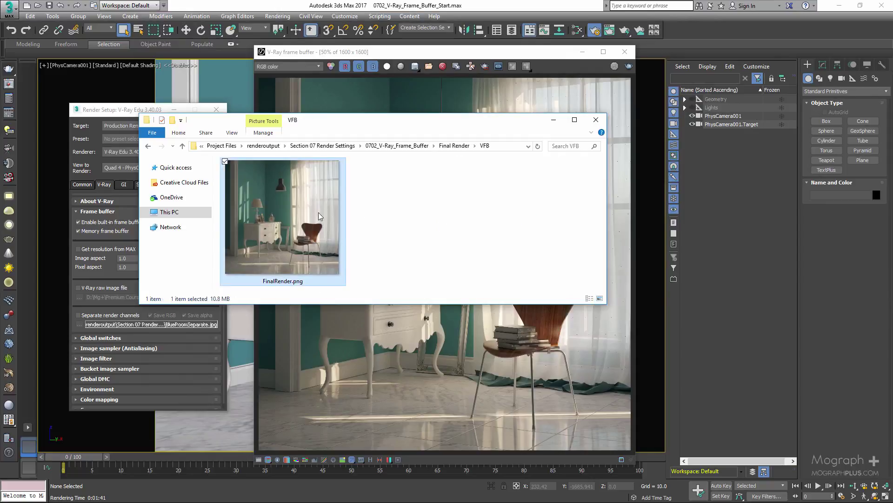
pyautogui.doubleClick(306, 215)
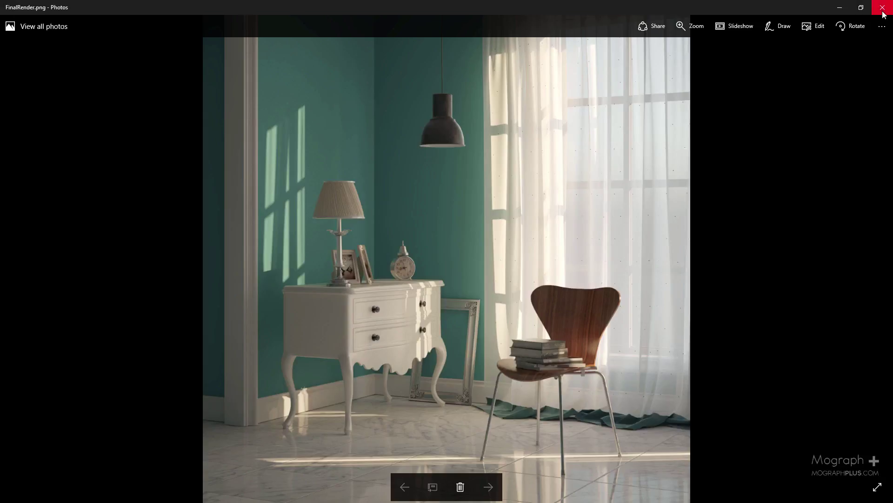
pyautogui.click(887, 7)
pyautogui.click(554, 119)
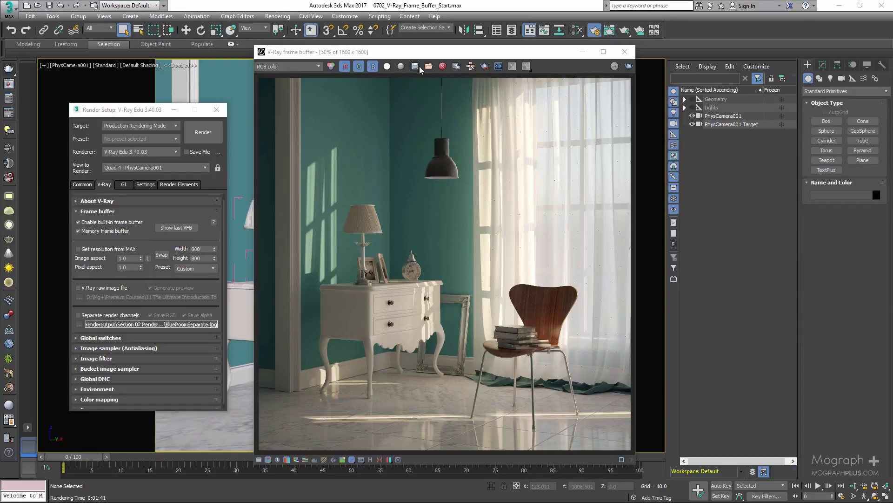
# Start saving all image channels to separate files in the VFB folder under the file name FinalRenderSeparate
pyautogui.moveTo(420, 66); pyautogui.dragTo(415, 93)
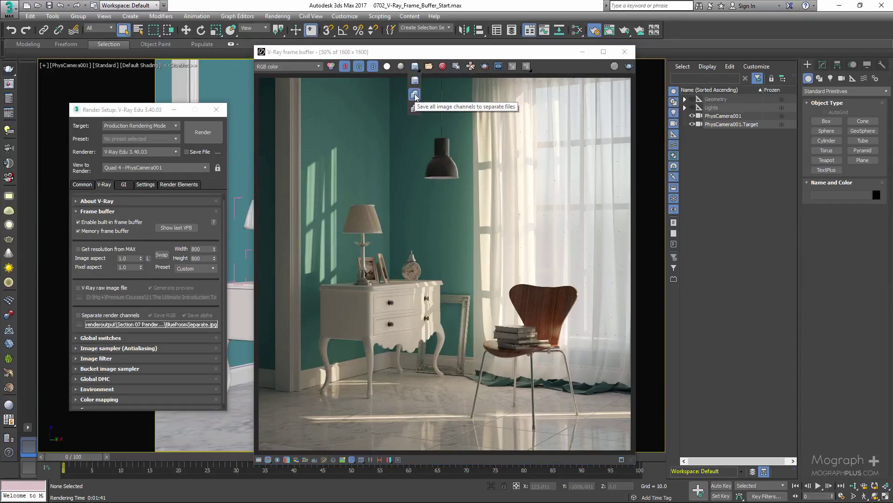
pyautogui.moveTo(415, 94); pyautogui.dragTo(414, 94)
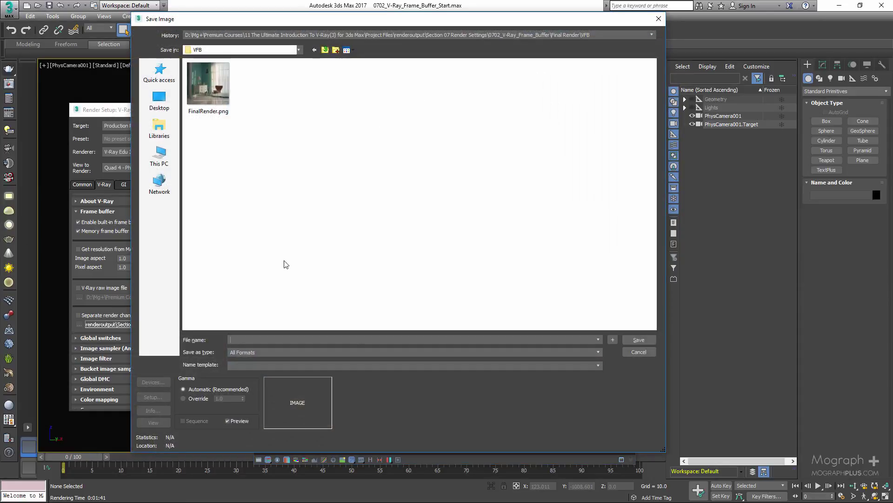
pyautogui.click(212, 88)
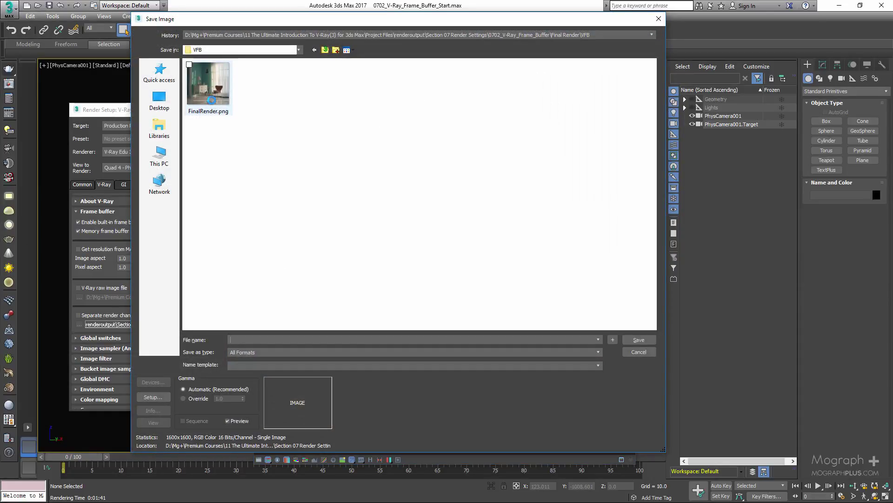
pyautogui.click(281, 340)
pyautogui.press('BackSpace')
pyautogui.press('BackSpace')
pyautogui.press('BackSpace')
pyautogui.press('BackSpace')
pyautogui.press('BackSpace')
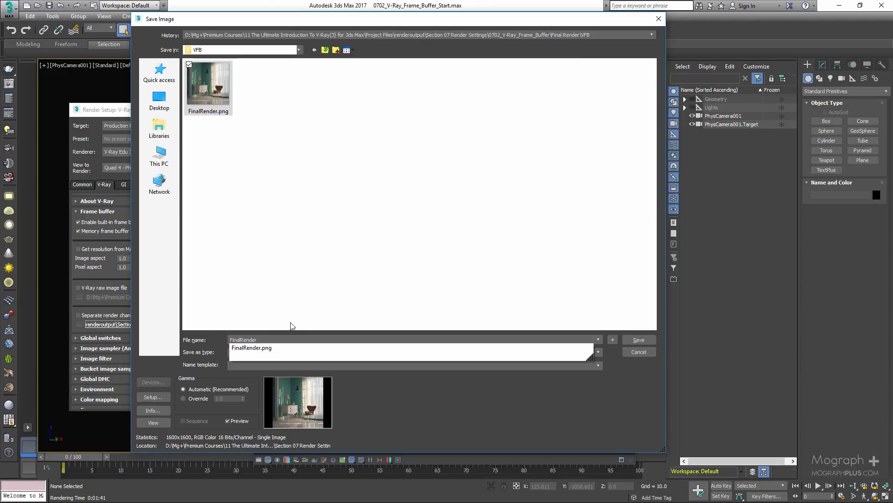
pyautogui.write('Separate')
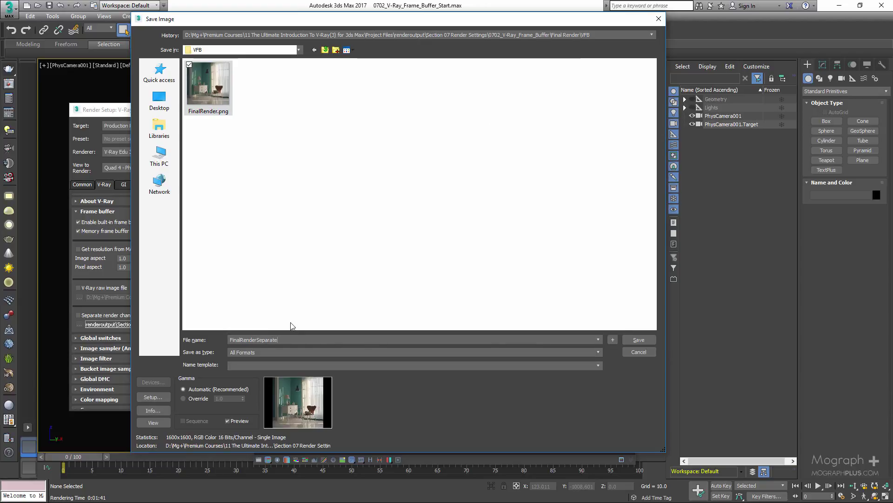
# Set the file format to JPEG and save the separate channels, accepting the JPEG image control settings
pyautogui.click(290, 353)
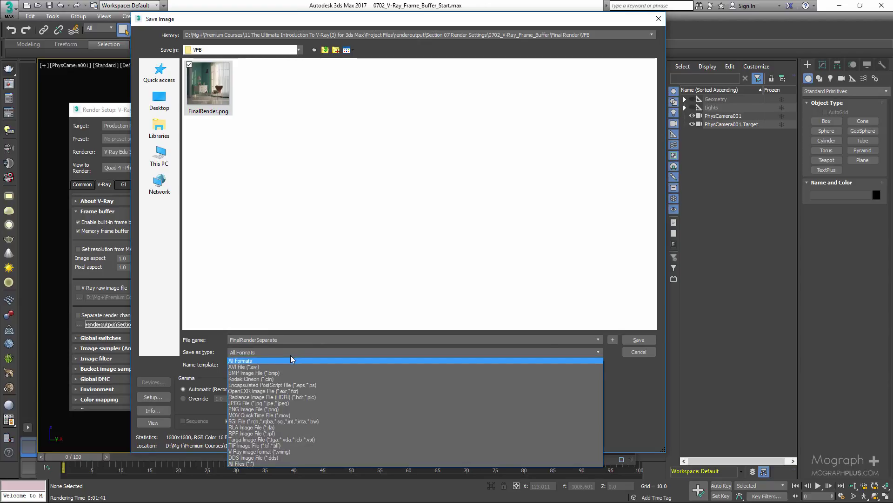
pyautogui.click(278, 403)
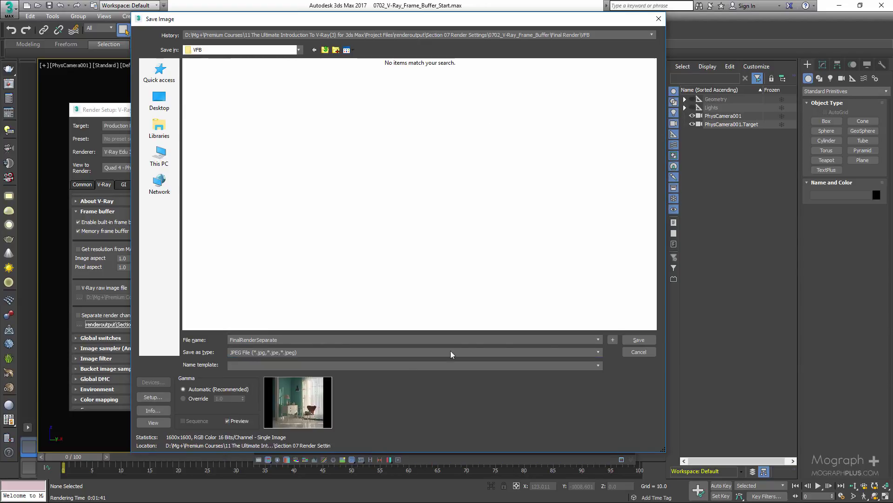
pyautogui.click(631, 340)
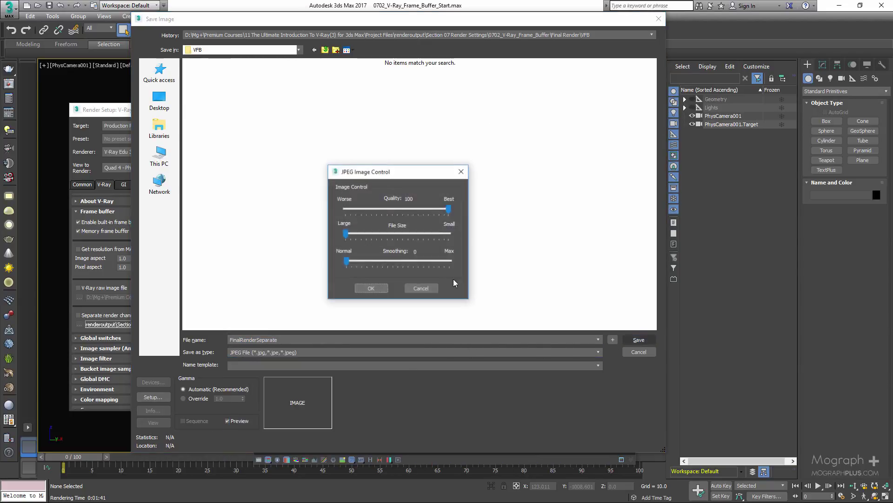
pyautogui.click(382, 289)
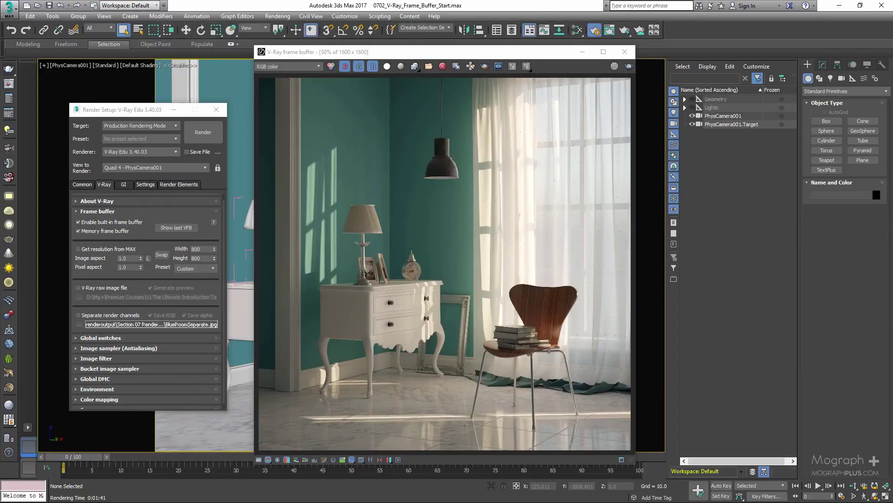
# Switch to File Explorer and open the saved world normals and V-Ray denoiser channel images from the VFB folder
pyautogui.moveTo(892, 93); pyautogui.dragTo(392, 135)
pyautogui.doubleClick(392, 136)
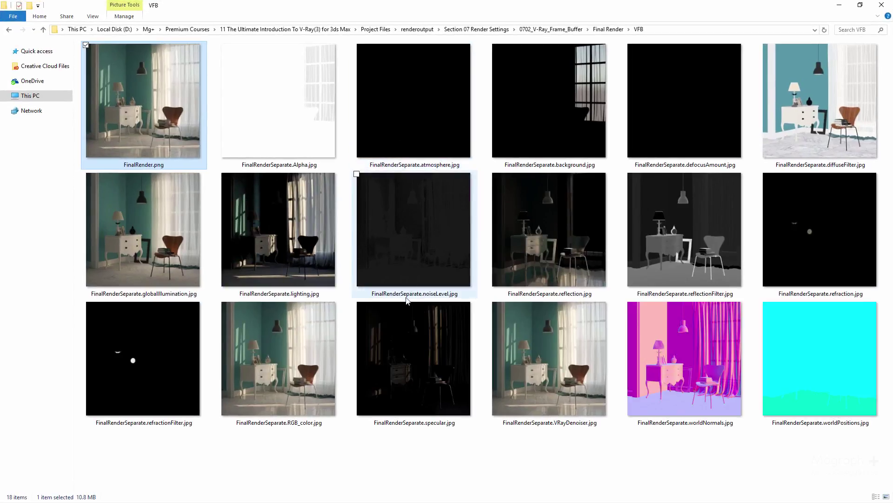
pyautogui.doubleClick(662, 342)
pyautogui.press('Left')
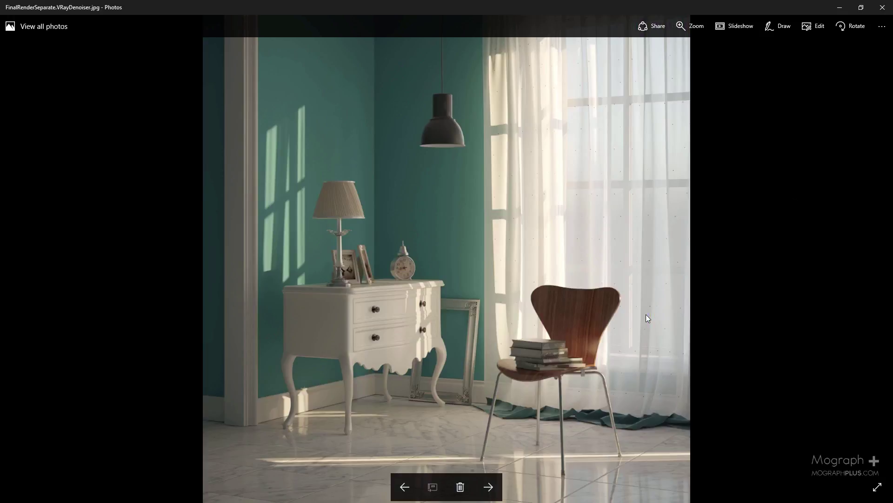
# Look through the saved channel images back to the alpha channel, and put the viewer away to return to 3ds Max
pyautogui.press('Right')
pyautogui.press('Right')
pyautogui.press('Left')
pyautogui.press('Left')
pyautogui.press('Left')
pyautogui.press('Left')
pyautogui.press('Left')
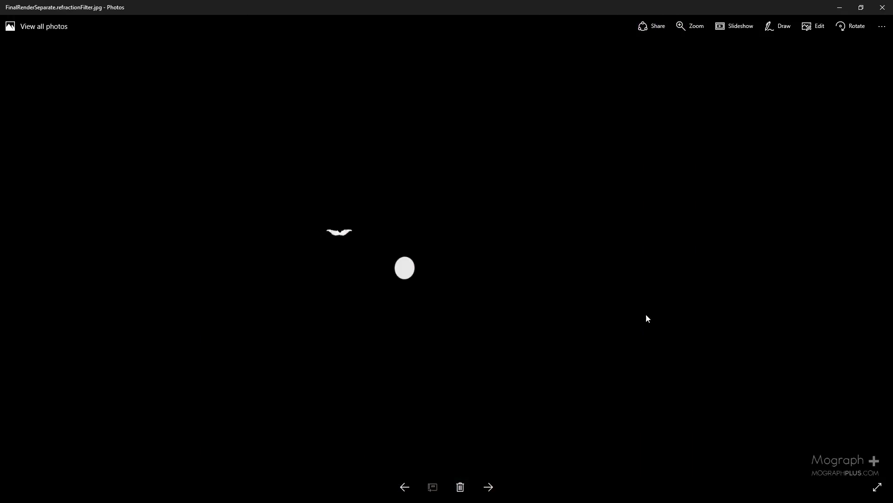
pyautogui.press('Left')
pyautogui.press('Left')
pyautogui.press('Left')
pyautogui.press('Left')
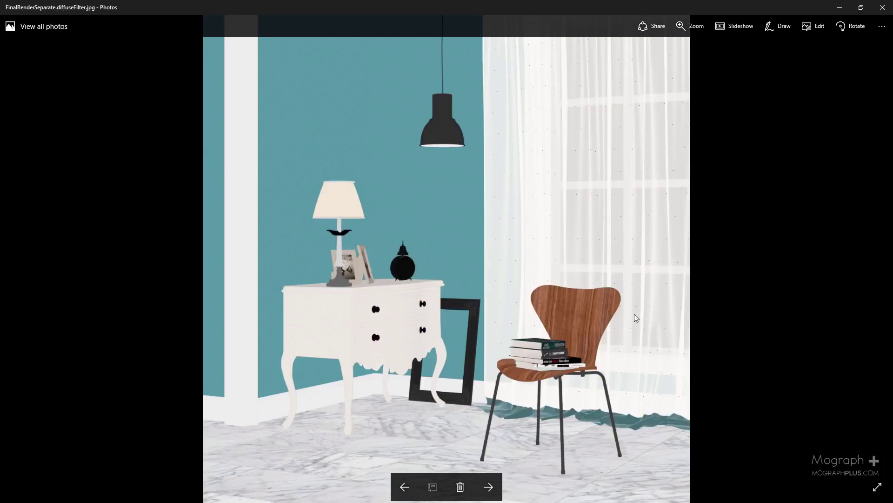
pyautogui.press('Left')
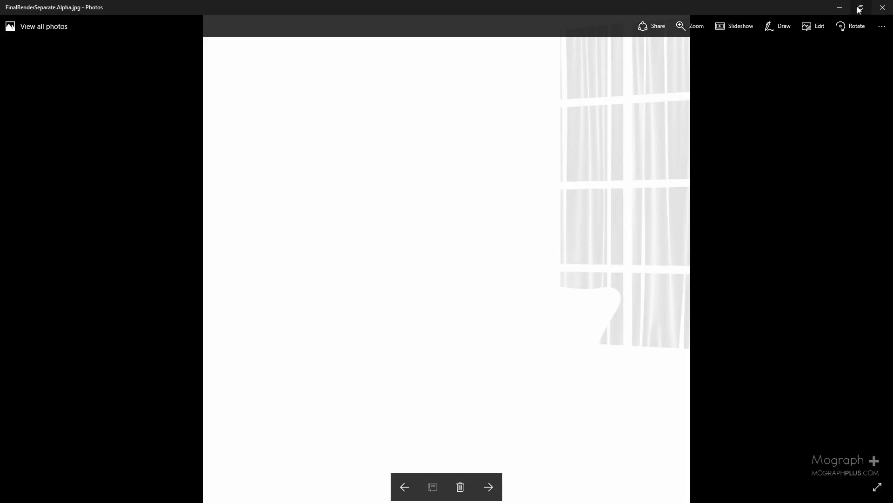
pyautogui.doubleClick(739, 4)
pyautogui.moveTo(738, 4); pyautogui.dragTo(649, 41)
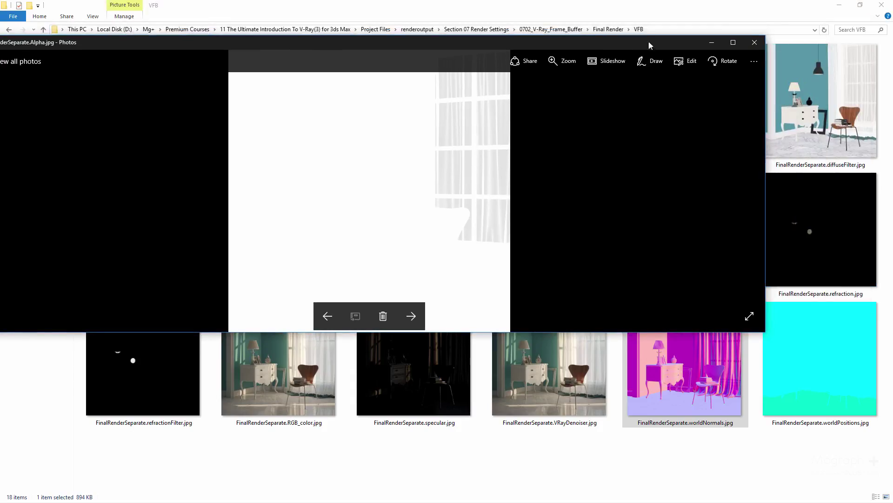
pyautogui.click(743, 46)
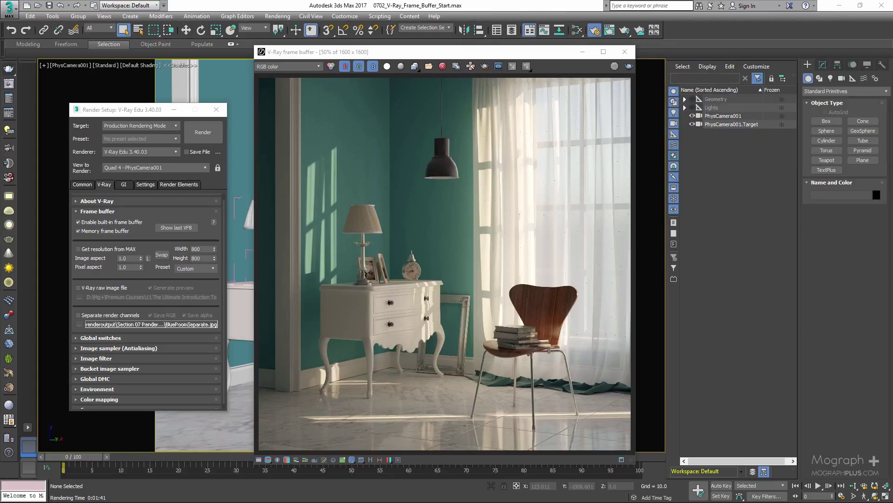
# Start saving all image channels to a single file and open the VFB folder inside Final Render as the destination
pyautogui.click(415, 66)
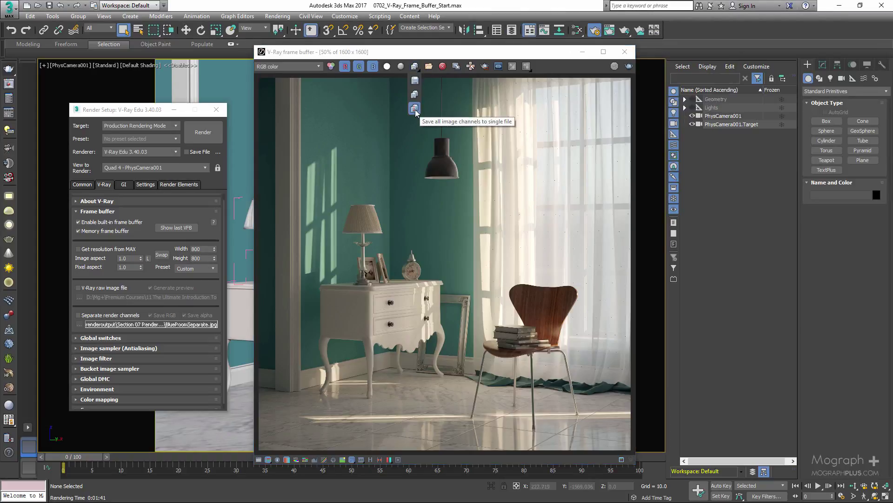
pyautogui.click(415, 109)
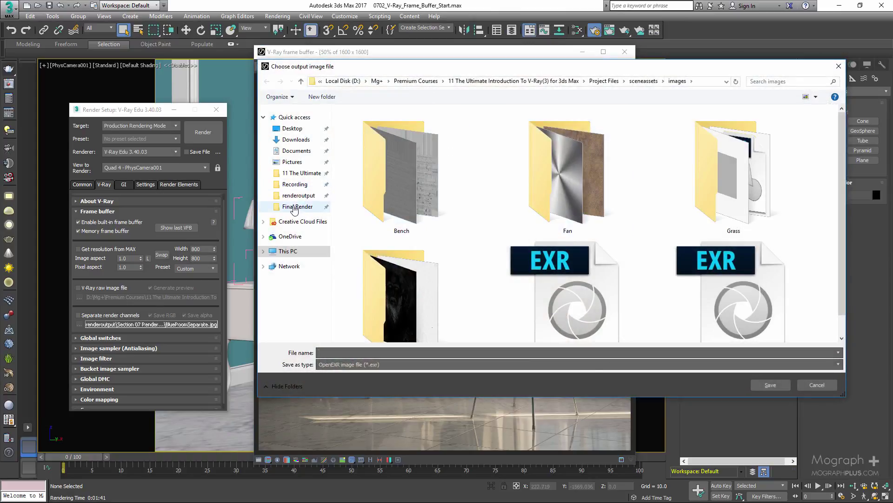
pyautogui.click(295, 206)
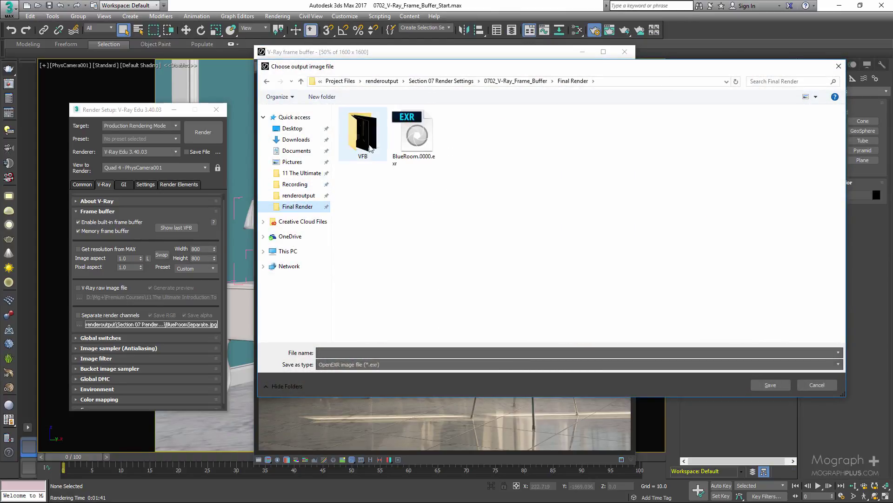
pyautogui.doubleClick(370, 144)
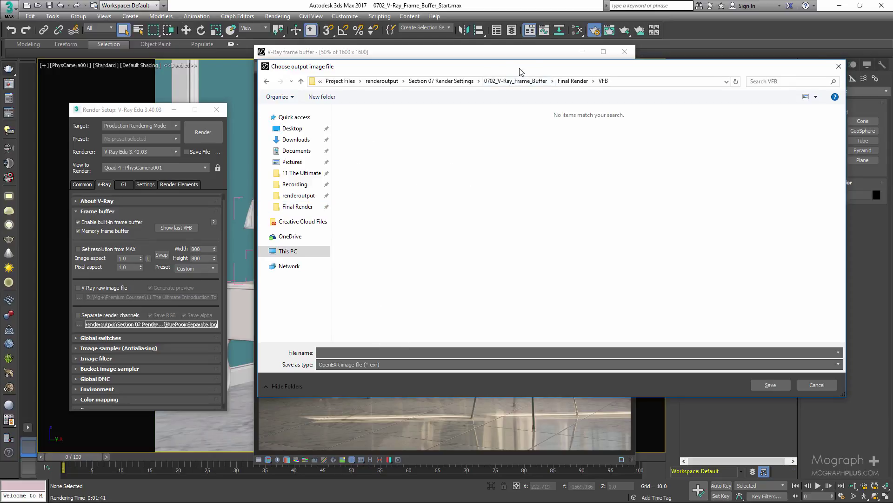
# Name the combined file FinalRenderAllInOne and save it as an OpenEXR image
pyautogui.moveTo(520, 69); pyautogui.dragTo(497, 64)
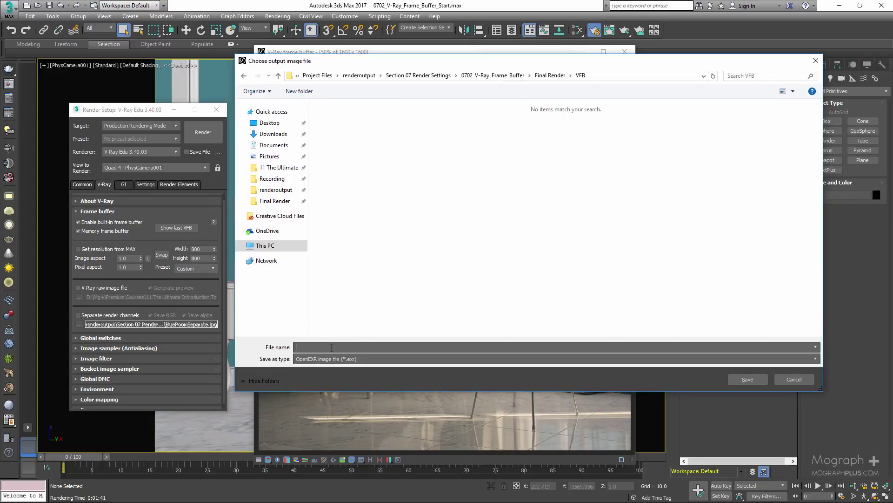
pyautogui.write('Fin')
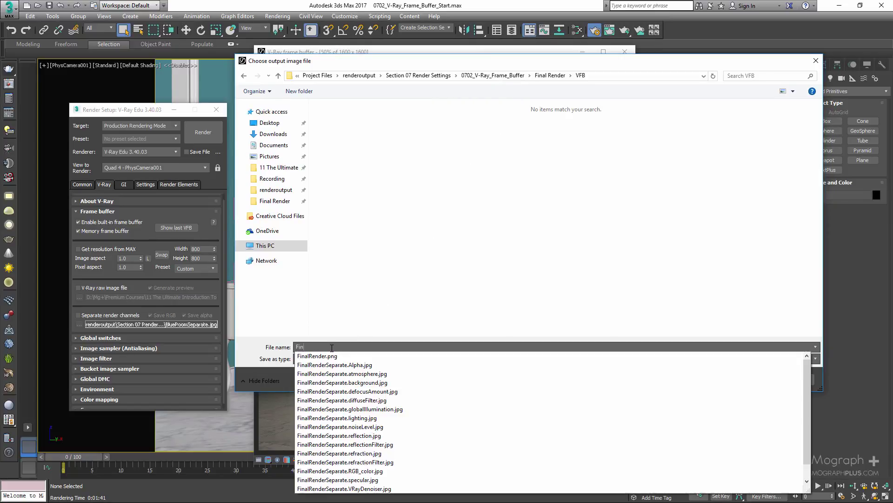
pyautogui.write('alRenderAl')
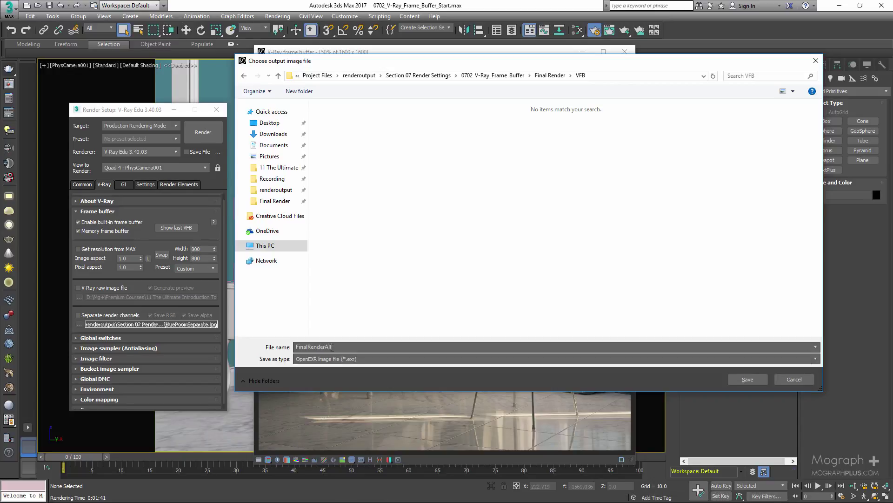
pyautogui.write('lInO')
pyautogui.click(352, 359)
pyautogui.click(352, 368)
pyautogui.click(749, 379)
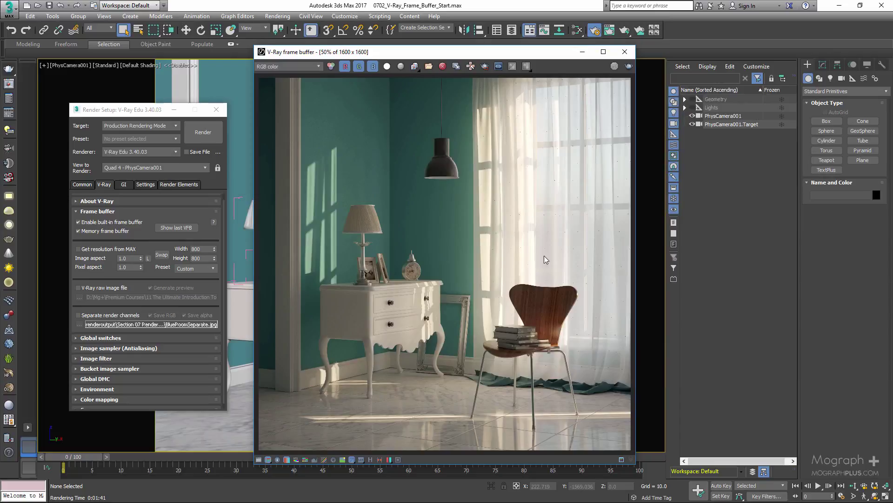
# Switch to File Explorer and check FinalRenderAllInOne.exr beside the separate channel files in the VFB folder
pyautogui.moveTo(892, 86); pyautogui.dragTo(459, 134)
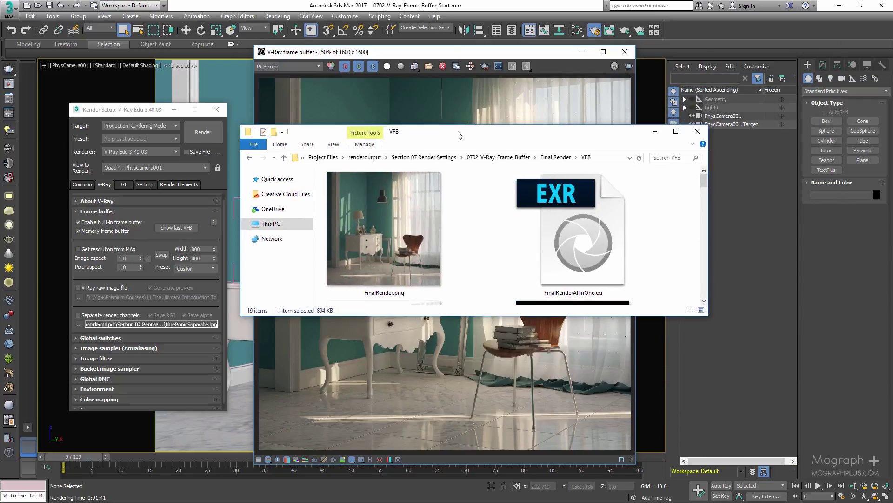
pyautogui.doubleClick(459, 133)
pyautogui.click(288, 105)
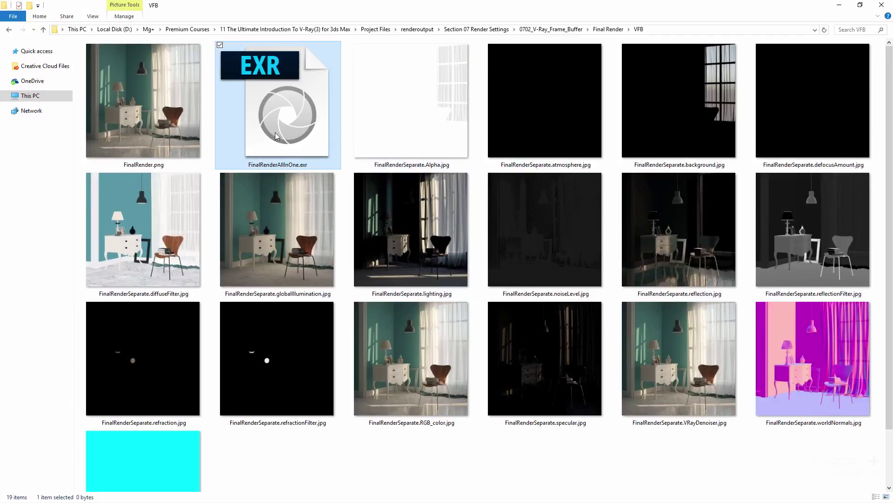
pyautogui.click(280, 195)
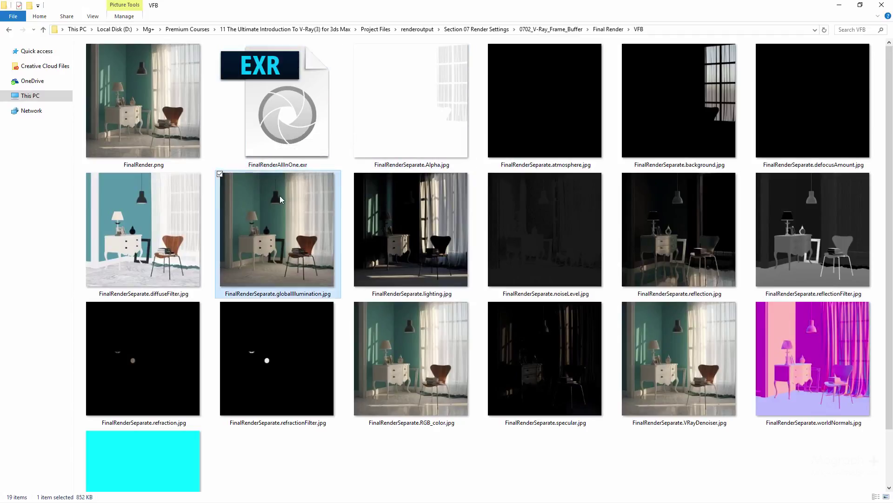
pyautogui.click(272, 118)
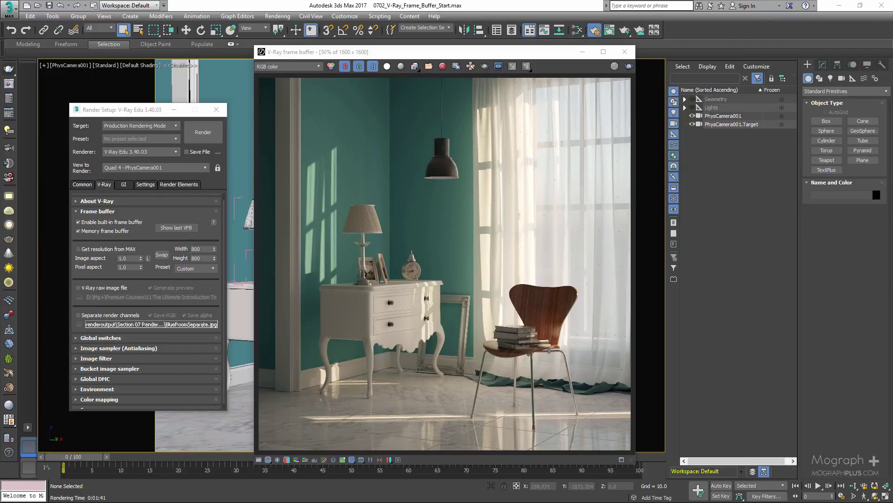
# Clear all channel data from the V-Ray frame buffer and reload the 1600 x 1600 Final Render from the history
pyautogui.click(445, 70)
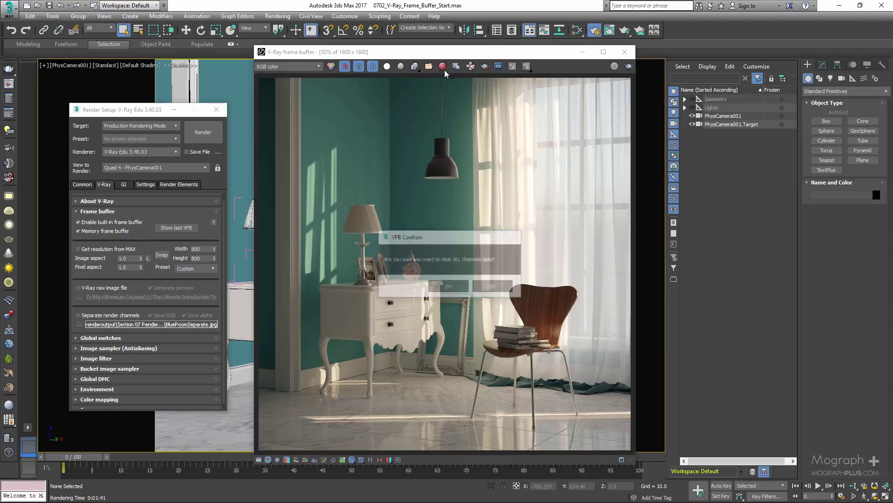
pyautogui.click(448, 286)
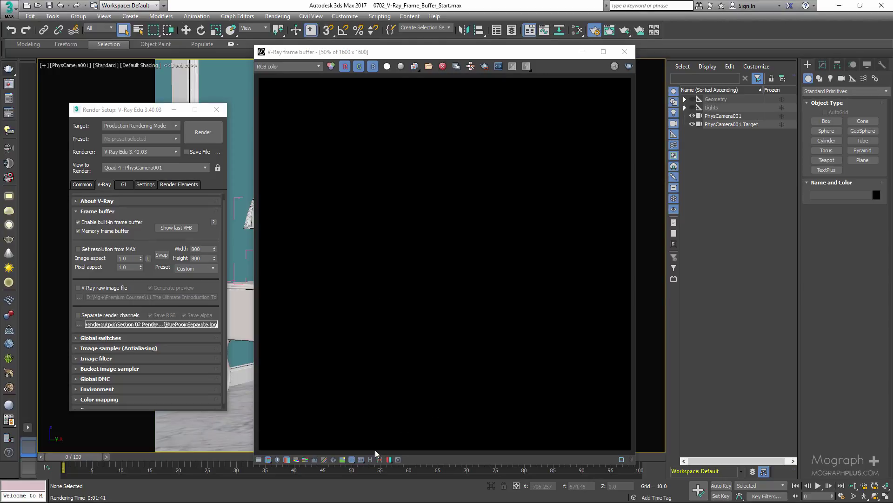
pyautogui.click(371, 461)
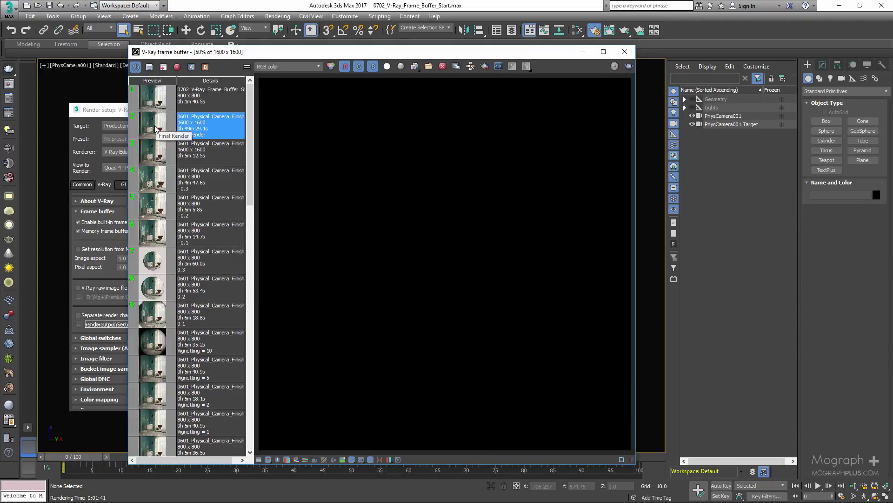
pyautogui.doubleClick(219, 125)
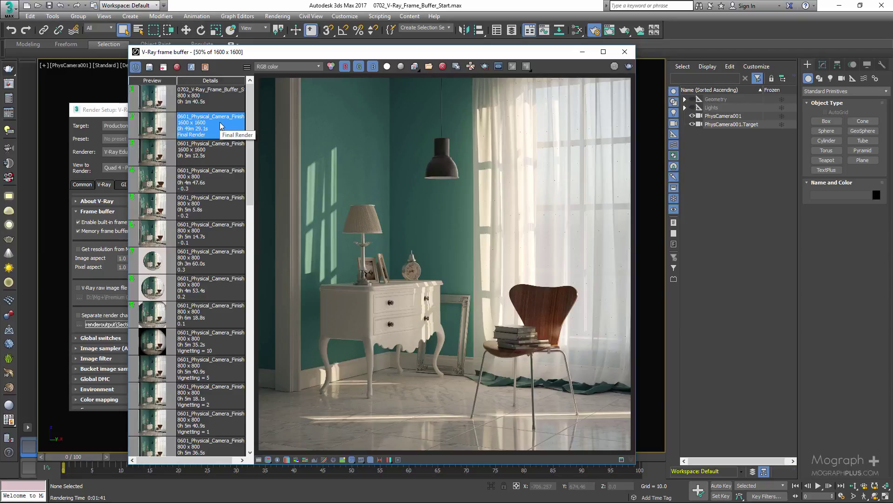
# Duplicate the render into a separate frame buffer copy, place it over the original to view it, and close the copy
pyautogui.click(455, 70)
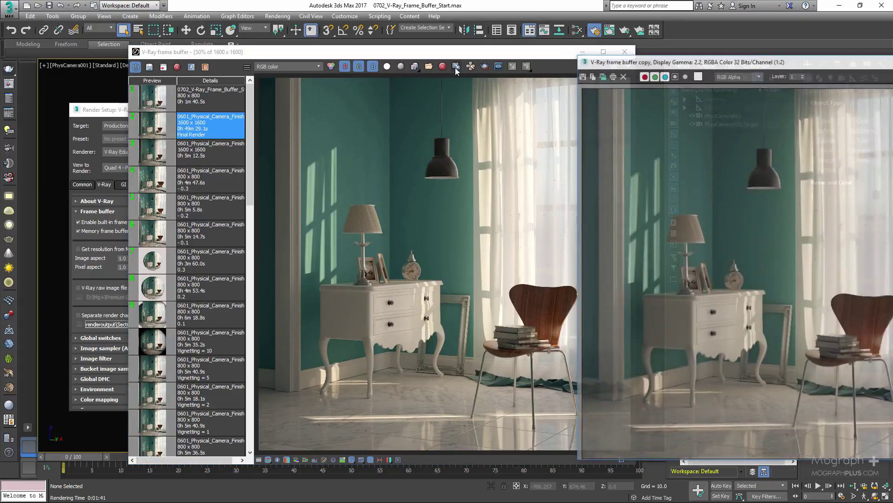
pyautogui.moveTo(619, 56); pyautogui.dragTo(278, 55)
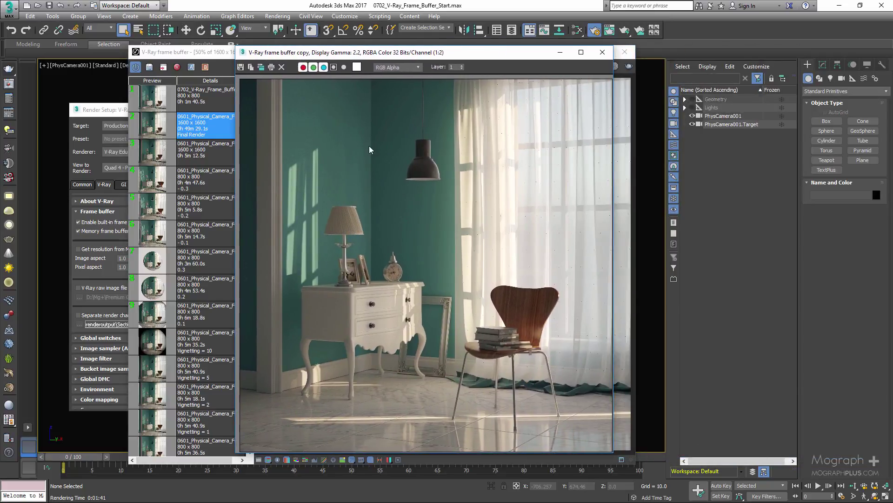
pyautogui.click(602, 52)
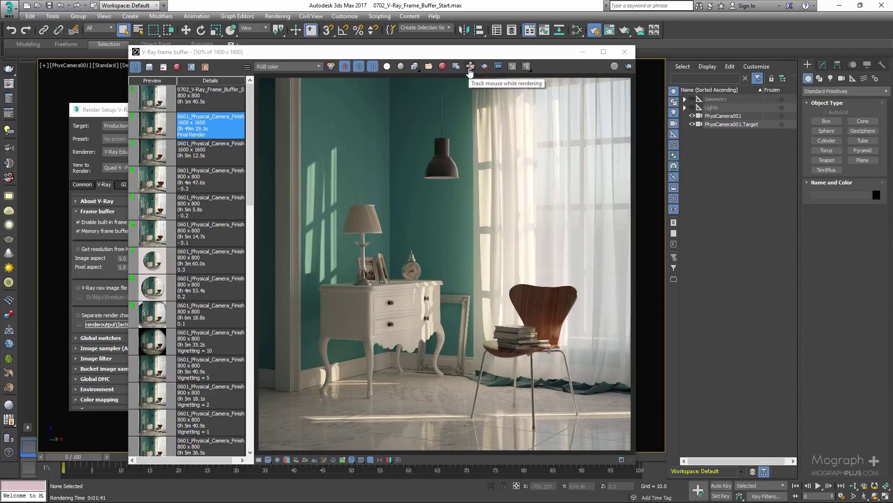
# Clear all channel data and start a new render with Track mouse while rendering enabled, stop it and disable mouse tracking
pyautogui.click(443, 66)
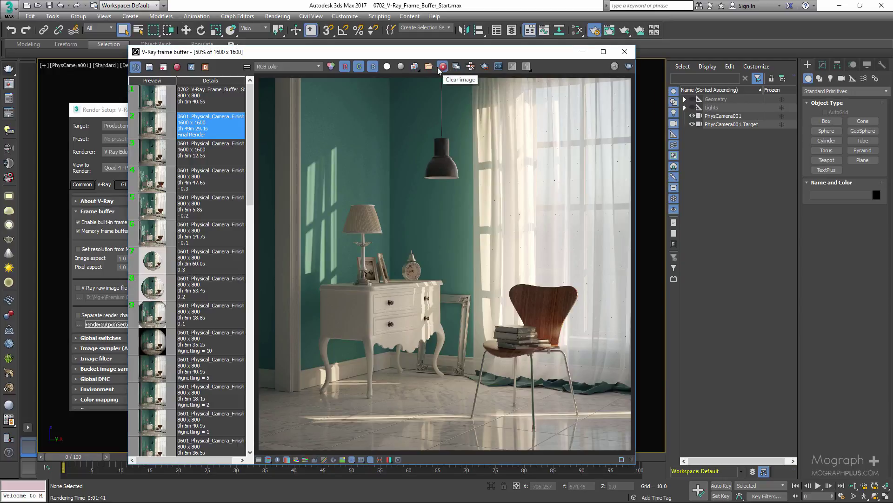
pyautogui.click(447, 286)
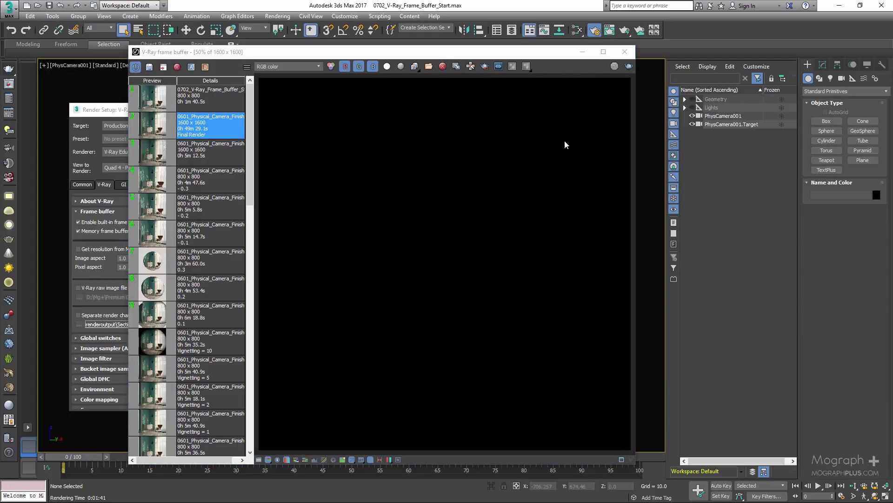
pyautogui.click(628, 68)
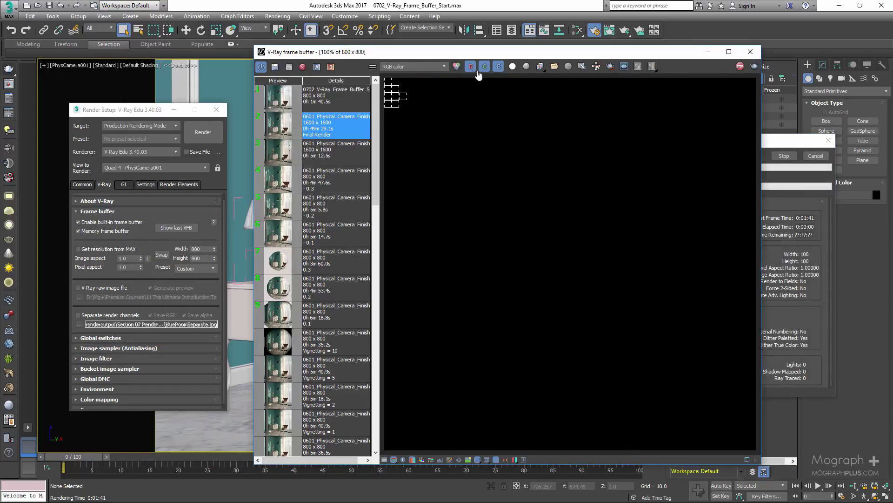
pyautogui.click(596, 66)
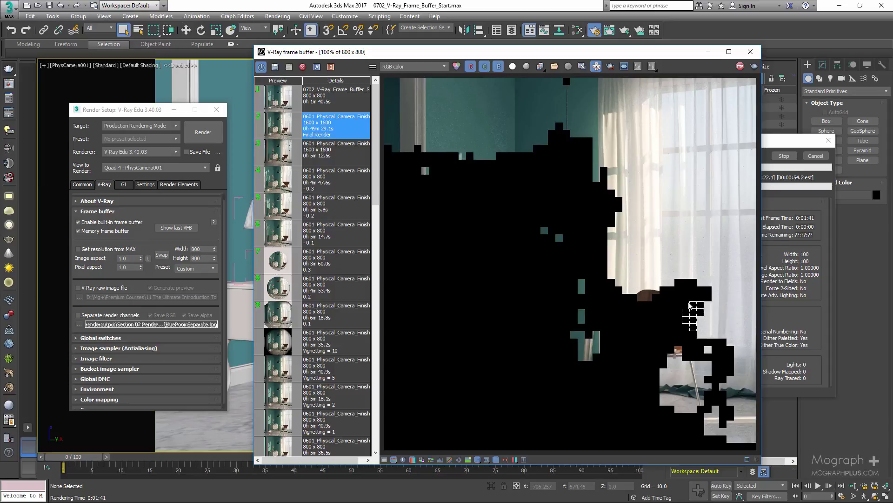
pyautogui.click(740, 66)
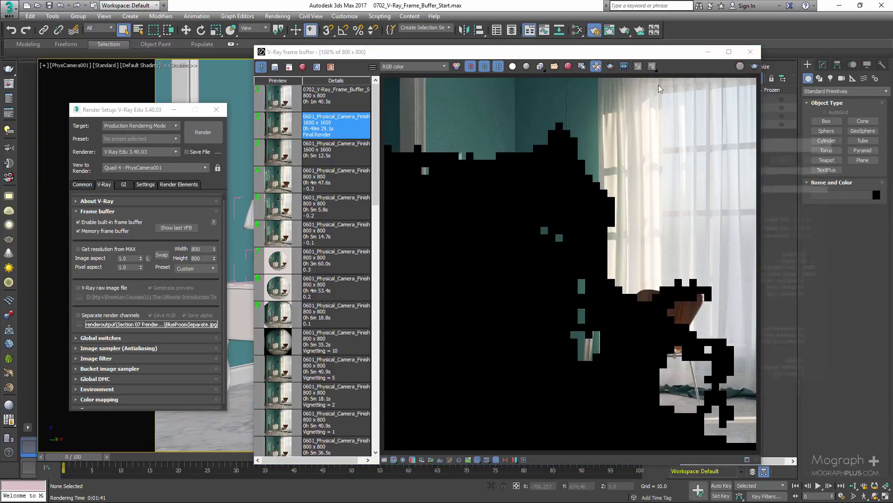
pyautogui.click(597, 67)
# Reposition the V-Ray frame buffer window and clear all channel data of the partial render
pyautogui.moveTo(568, 56); pyautogui.dragTo(535, 42)
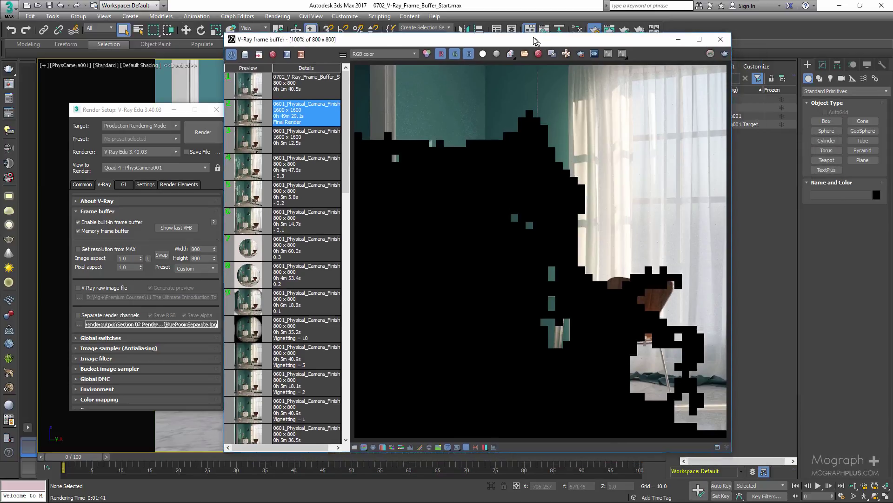
pyautogui.click(536, 52)
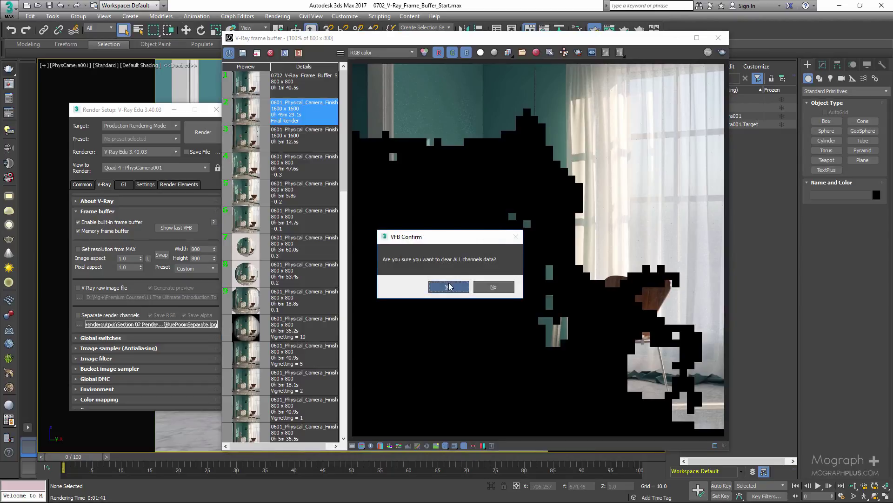
pyautogui.click(448, 286)
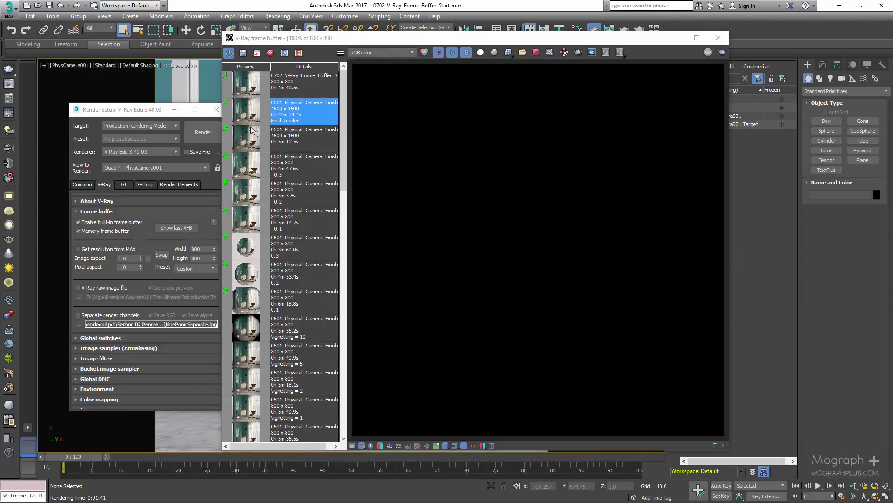
# Draw a render region around the chair area and render it with Track mouse while rendering enabled
pyautogui.click(578, 54)
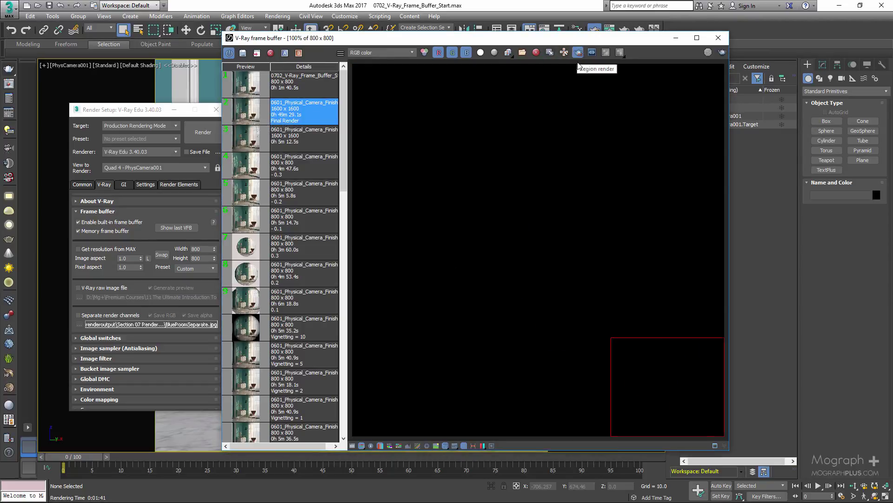
pyautogui.moveTo(530, 236); pyautogui.dragTo(664, 412)
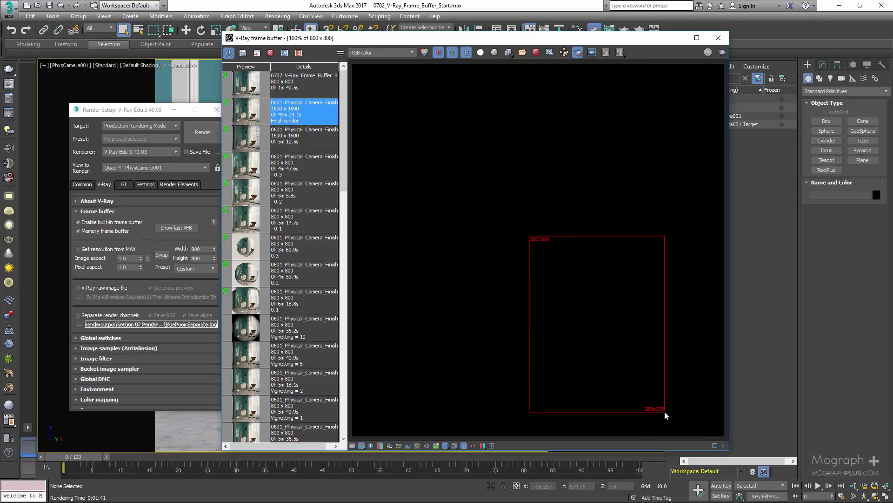
pyautogui.moveTo(534, 272); pyautogui.dragTo(648, 414)
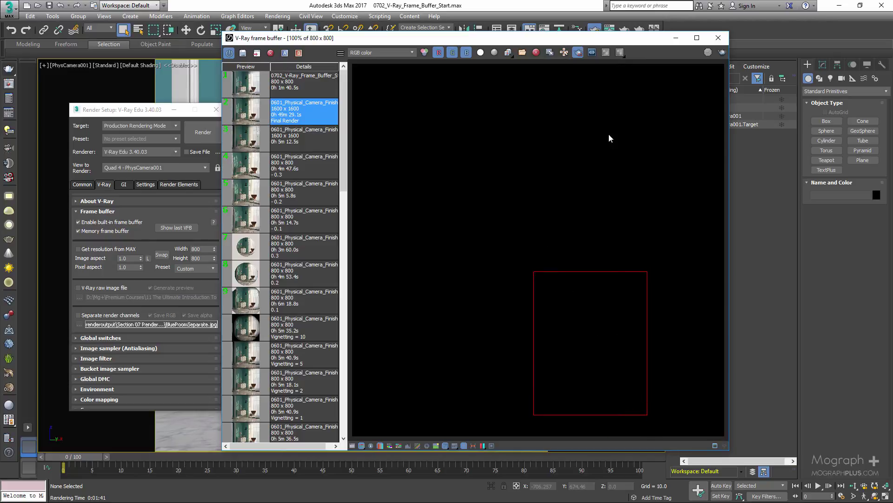
pyautogui.moveTo(529, 220); pyautogui.dragTo(660, 401)
pyautogui.click(722, 54)
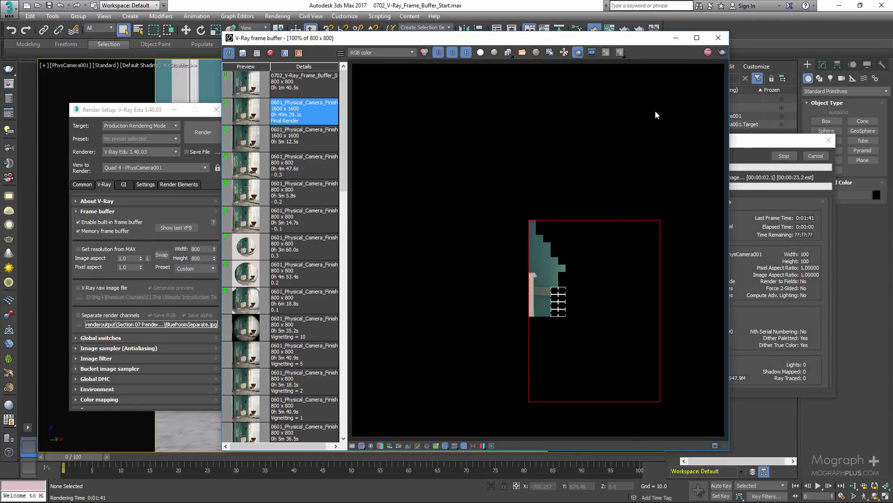
pyautogui.click(564, 53)
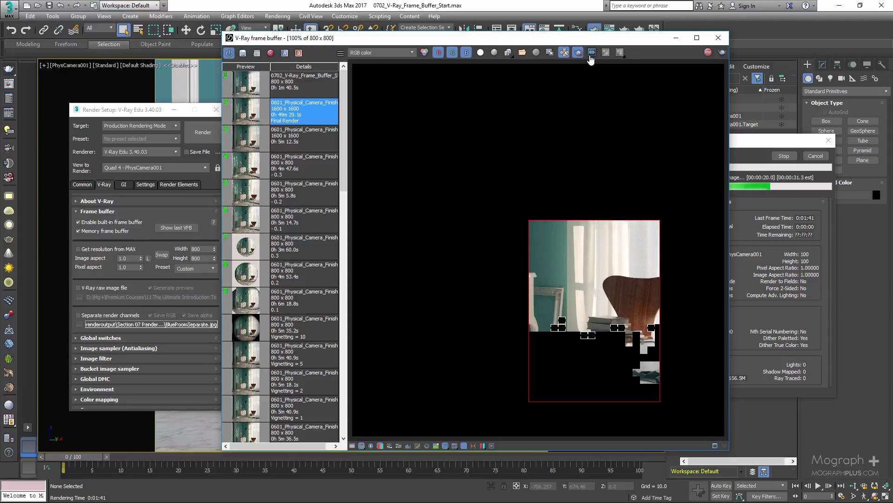
# Cancel the region rendering, switch off region render and clear all channel data
pyautogui.click(813, 156)
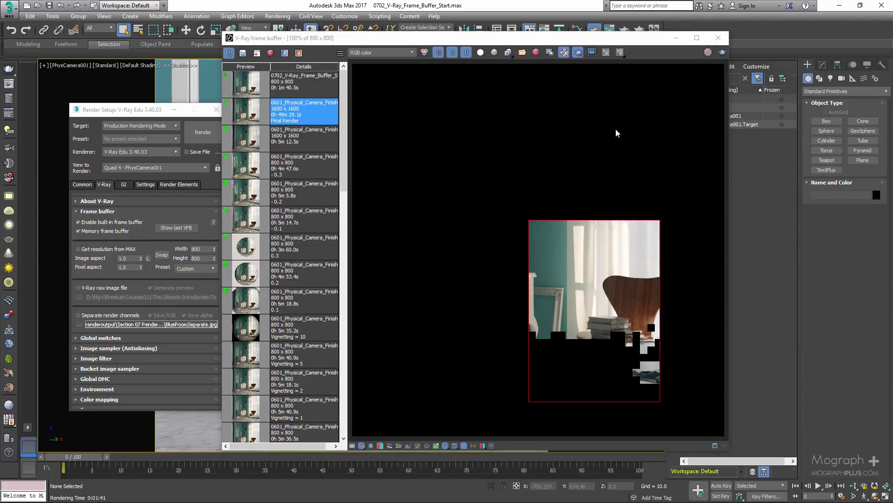
pyautogui.click(536, 52)
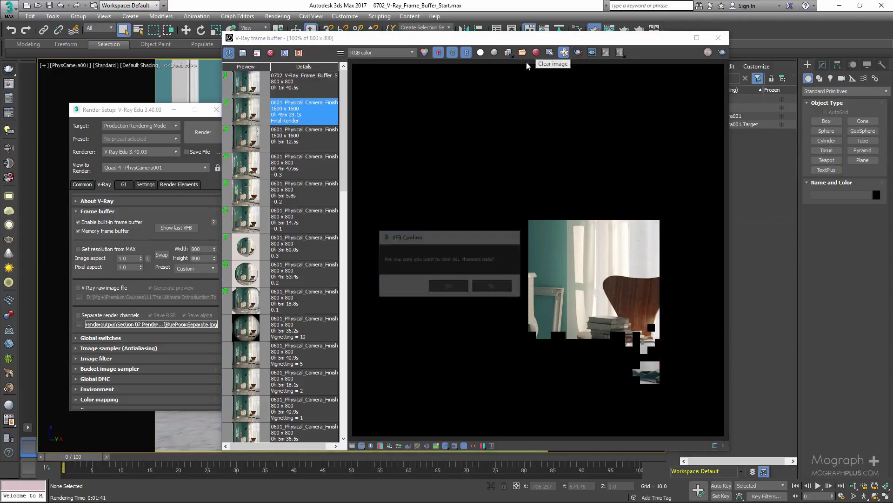
pyautogui.click(448, 286)
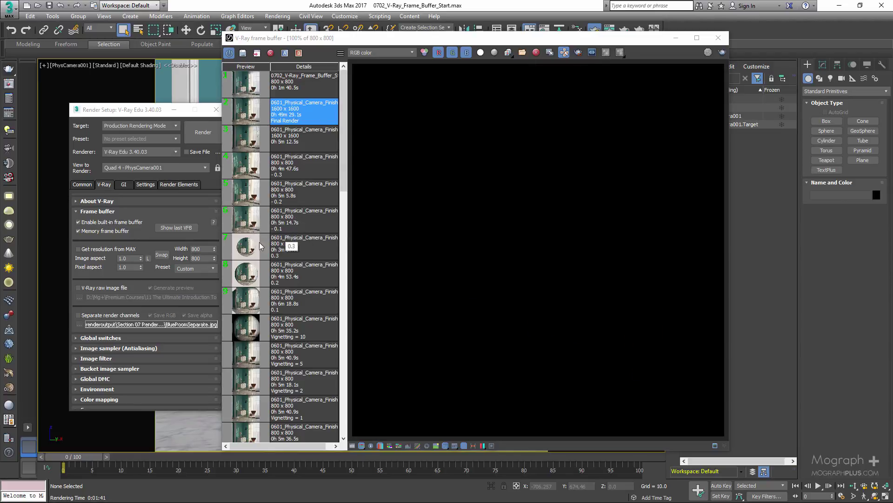
# Set the Shade 7000K render from the history as image A and the Incandescent 3200K render as image B
pyautogui.scroll(-5, 261, 261)
pyautogui.scroll(-2, 263, 315)
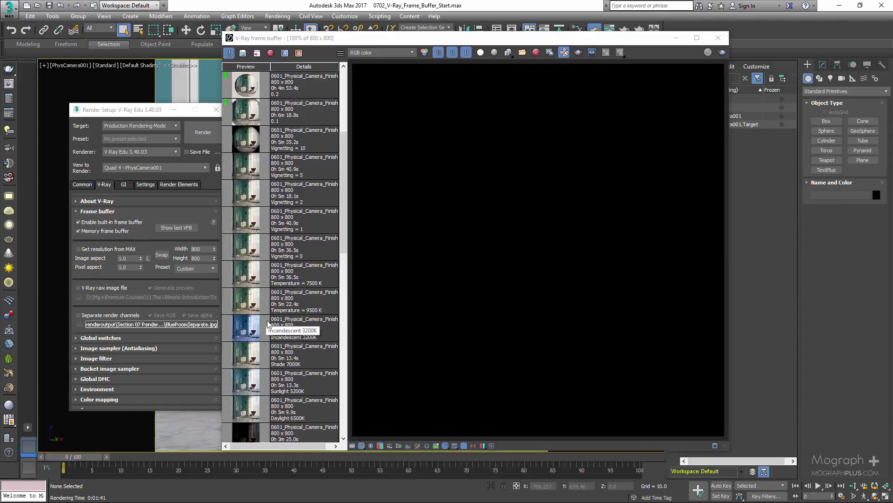
pyautogui.click(311, 355)
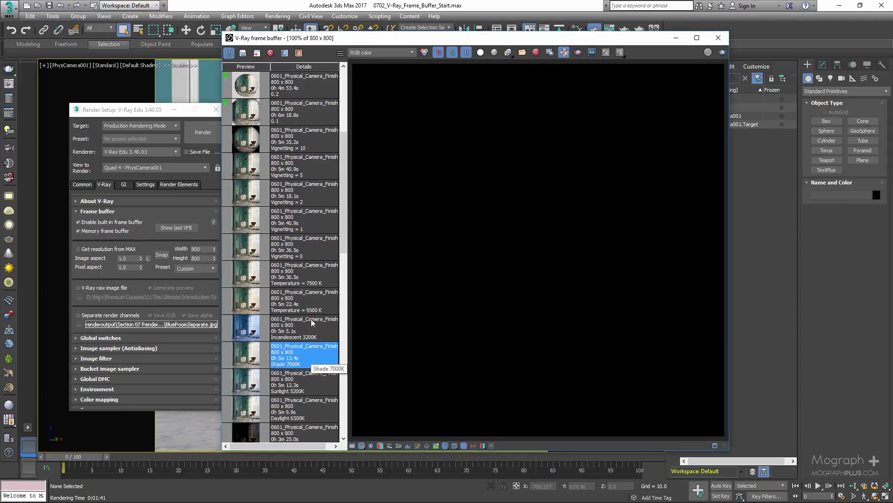
pyautogui.click(286, 55)
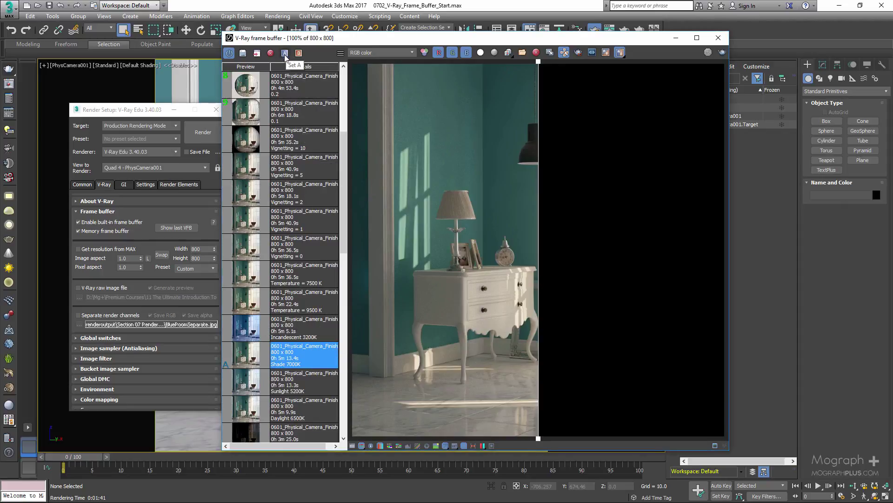
pyautogui.click(312, 331)
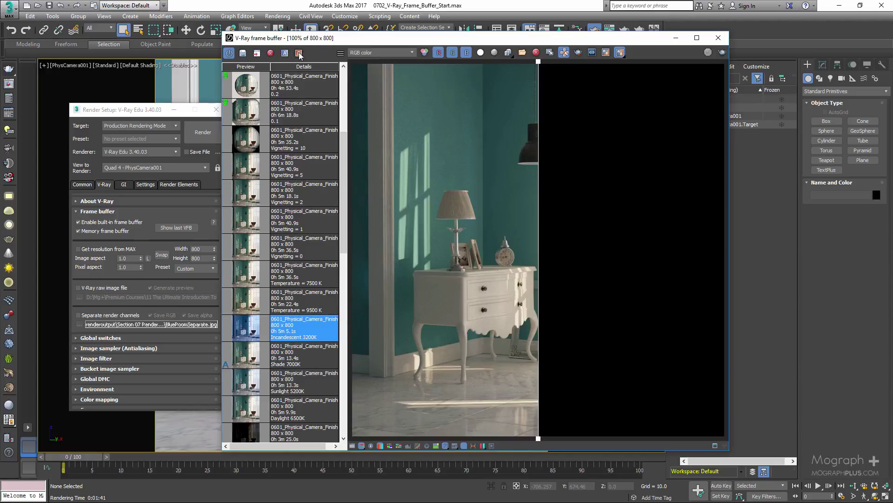
pyautogui.rightClick(302, 327)
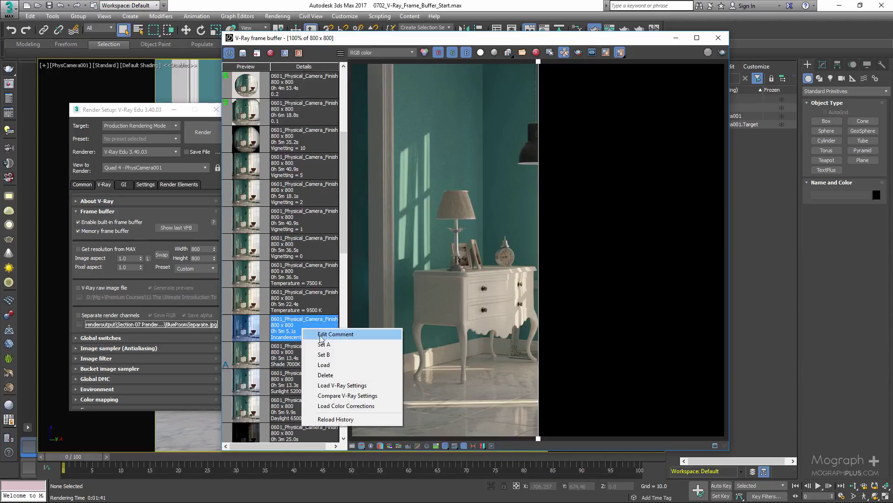
pyautogui.click(343, 354)
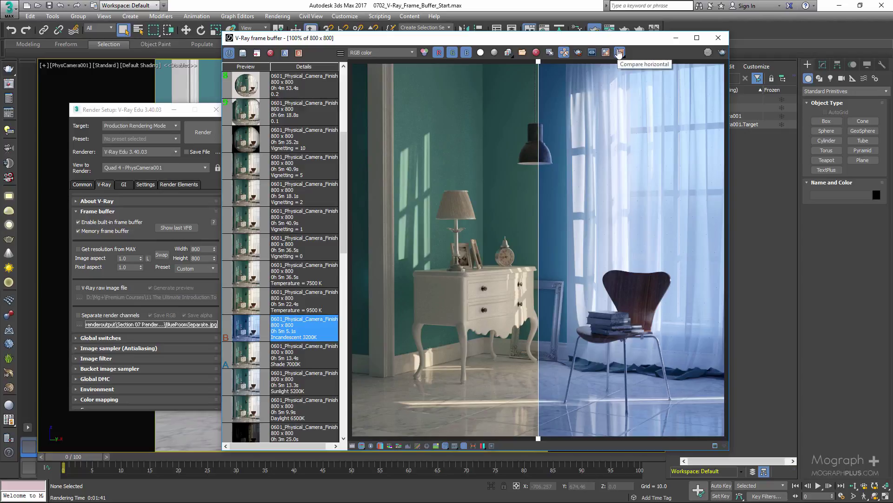
# Compare images A and B with the horizontal and Compare vertical modes, moving the divider line in each
pyautogui.moveTo(539, 154); pyautogui.dragTo(530, 186)
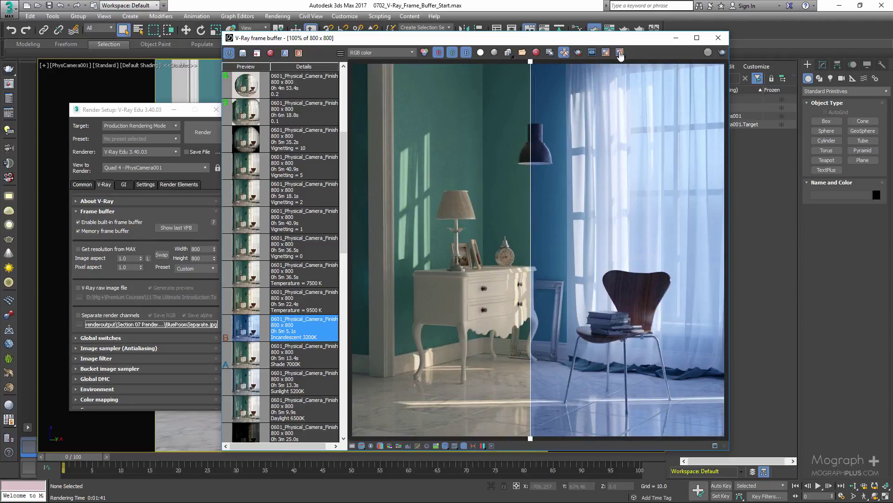
pyautogui.moveTo(620, 52); pyautogui.dragTo(621, 80)
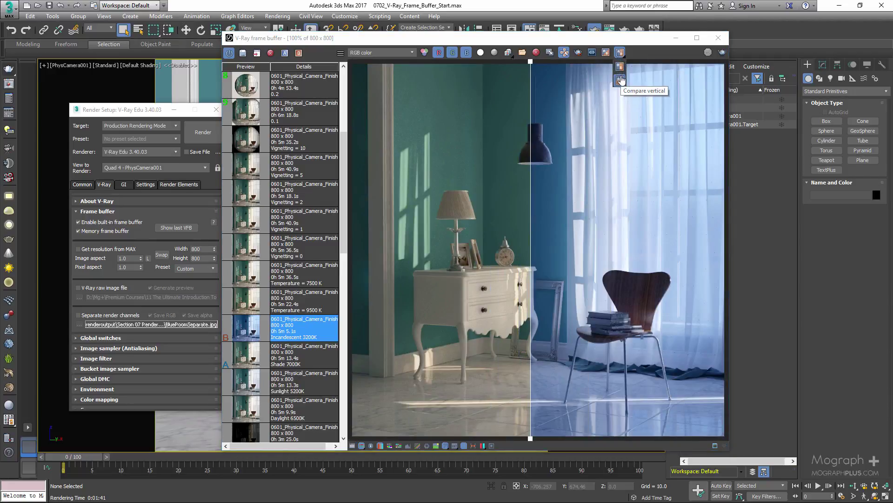
pyautogui.click(621, 80)
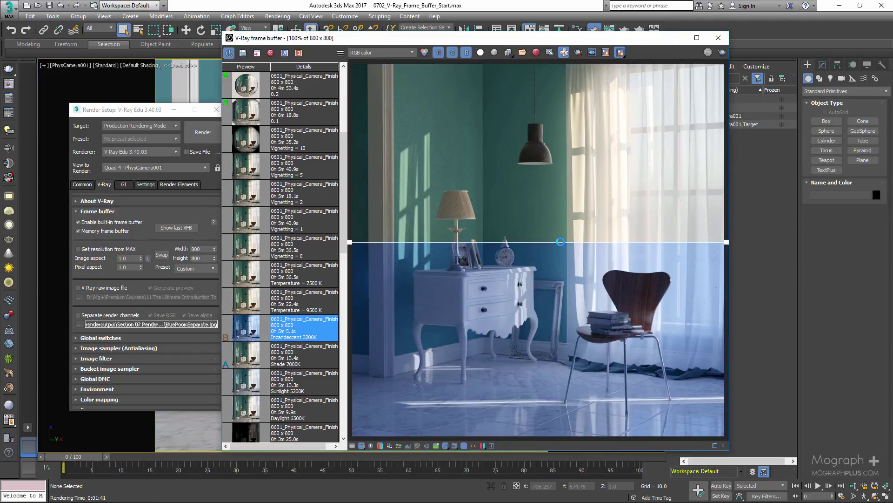
pyautogui.moveTo(560, 242)
pyautogui.mouseDown()
pyautogui.moveTo(560, 206)
pyautogui.moveTo(561, 256)
pyautogui.moveTo(557, 168)
pyautogui.moveTo(560, 257)
pyautogui.mouseUp()
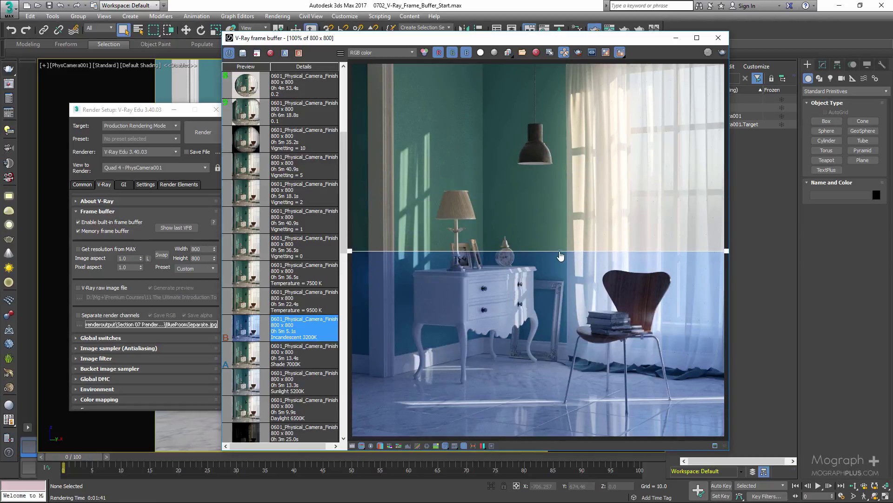
# Swap the A and B images in the vertical comparison, and turn the comparison off
pyautogui.click(605, 53)
pyautogui.click(605, 53)
pyautogui.click(607, 55)
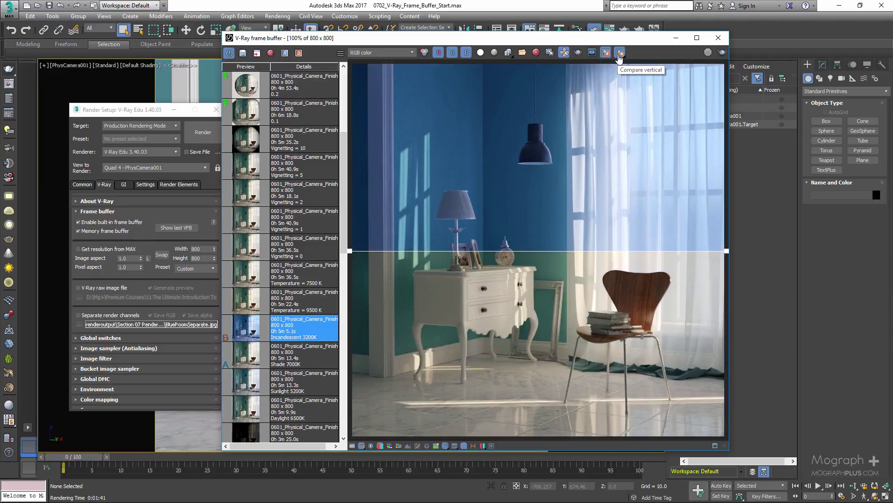
pyautogui.click(618, 55)
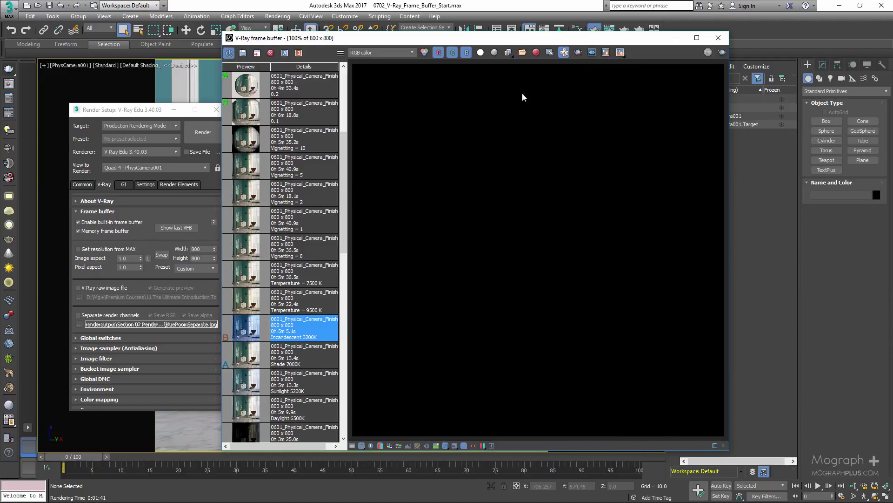
# Start a test render and stop it, and load the Incandescent 3200K render from the history into the frame buffer
pyautogui.click(722, 52)
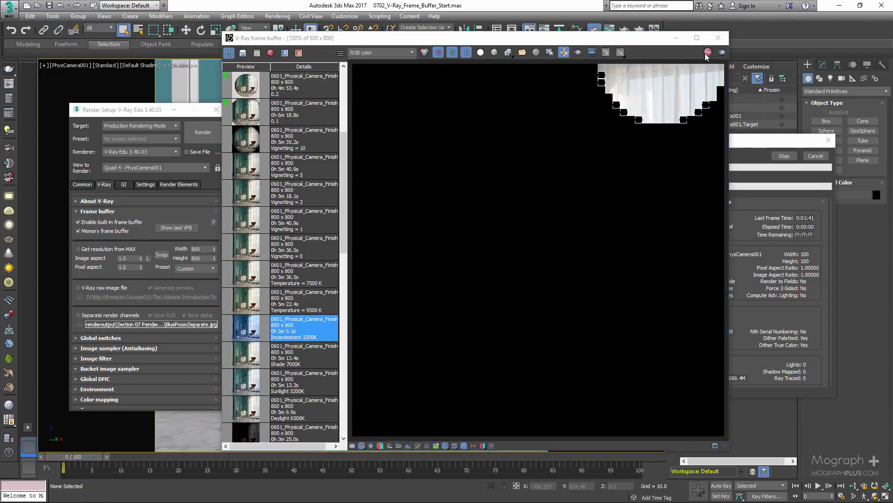
pyautogui.click(708, 53)
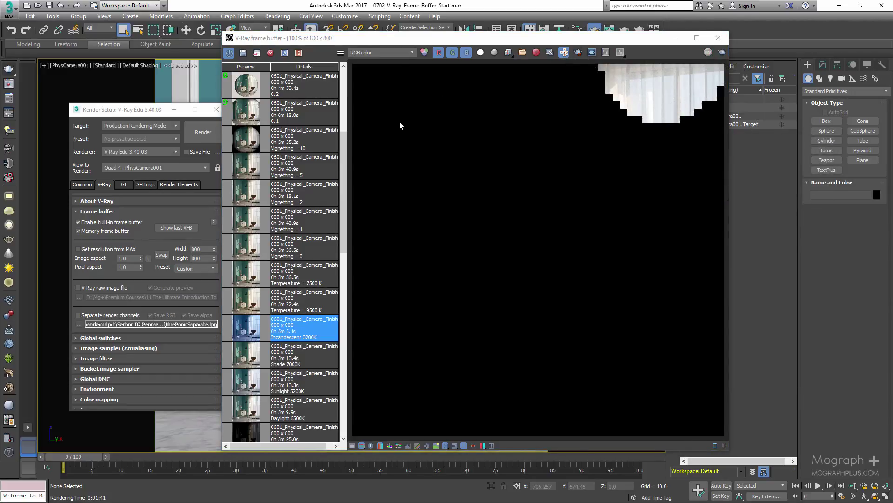
pyautogui.click(245, 331)
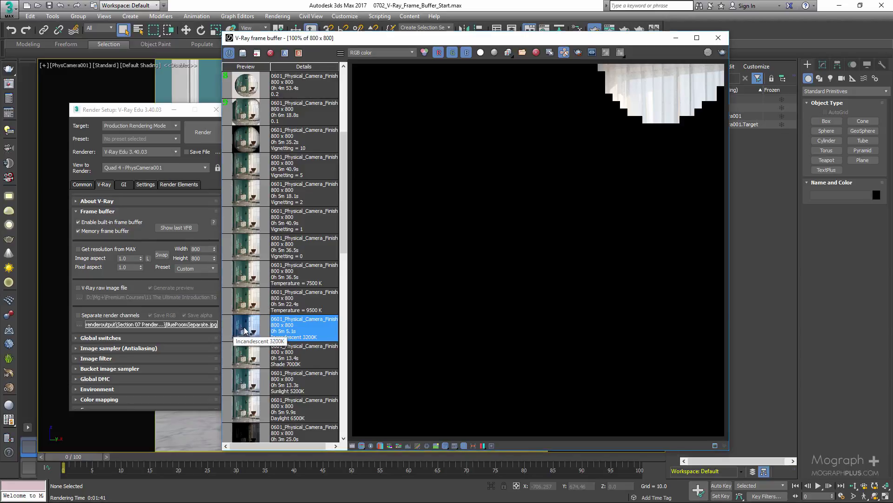
pyautogui.doubleClick(246, 331)
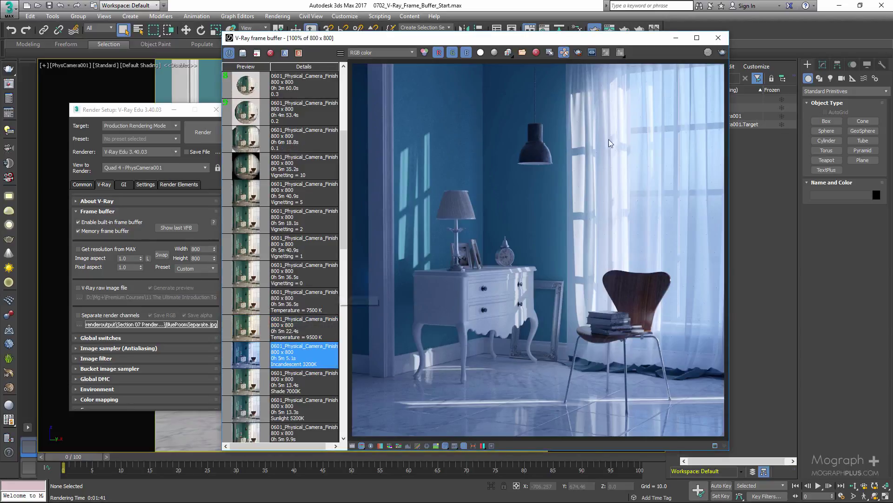
# Render the last view over the loaded image, cancel it partway, and hide the VFB history window
pyautogui.click(723, 51)
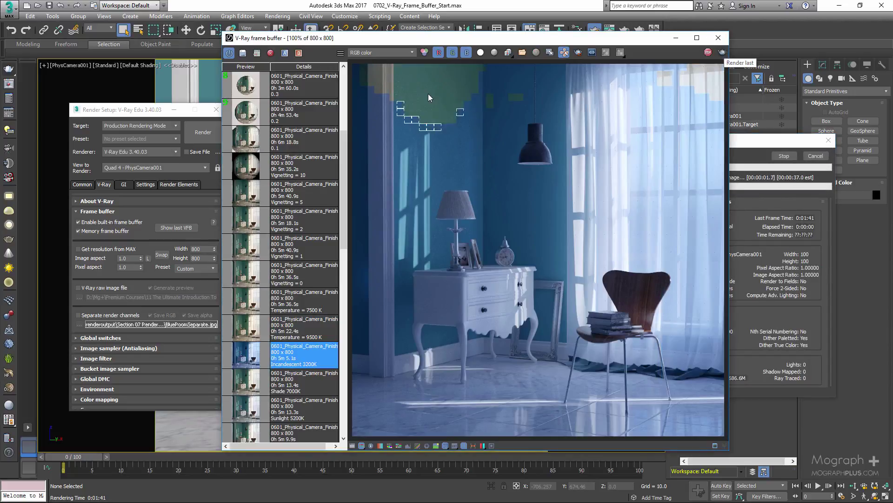
pyautogui.click(827, 156)
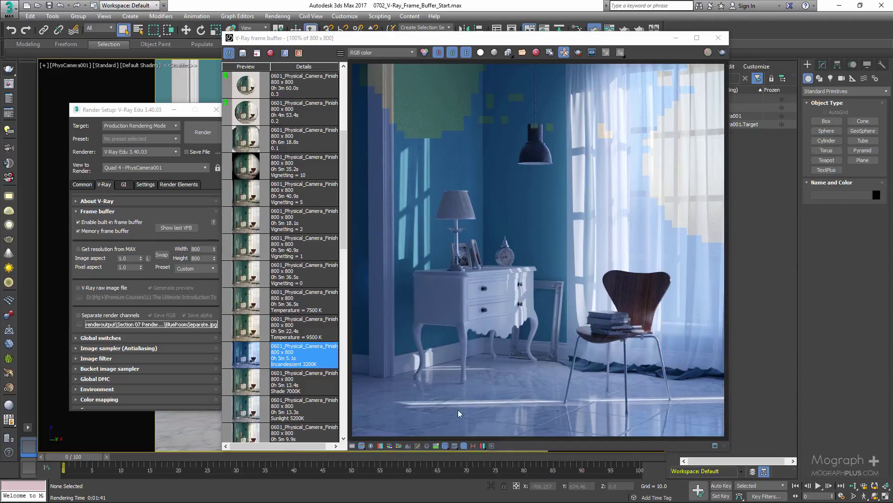
pyautogui.click(464, 446)
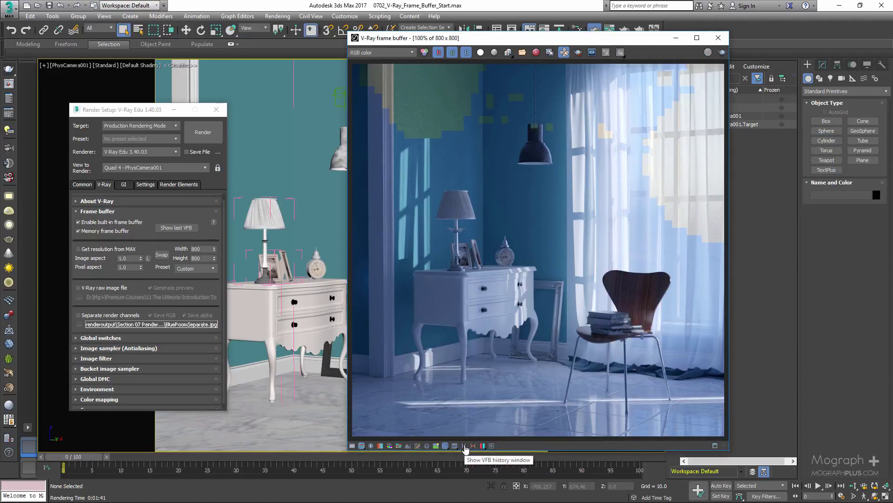
# Show the VFB history window and toggle the VFB history off and back on
pyautogui.click(464, 445)
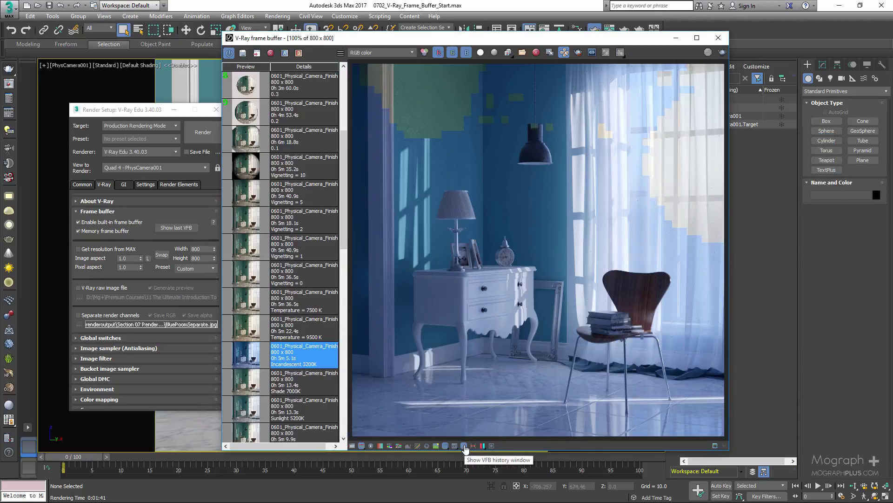
pyautogui.click(228, 54)
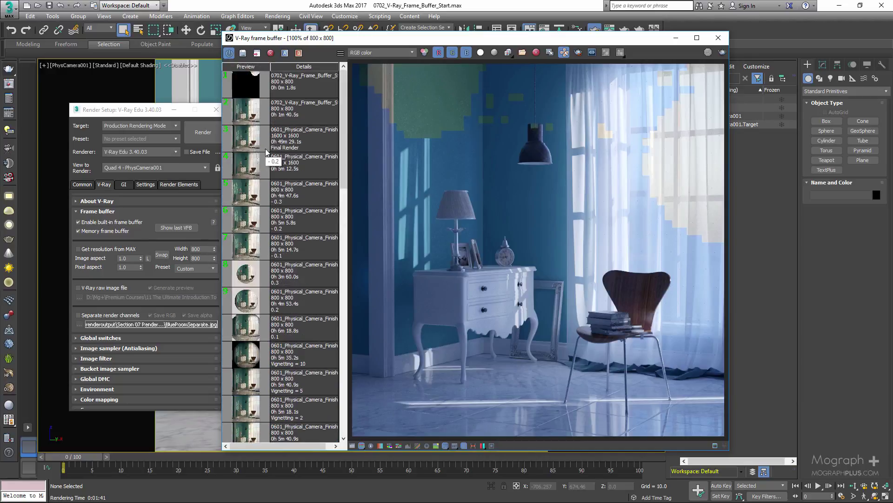
pyautogui.click(230, 56)
pyautogui.click(230, 56)
pyautogui.click(230, 56)
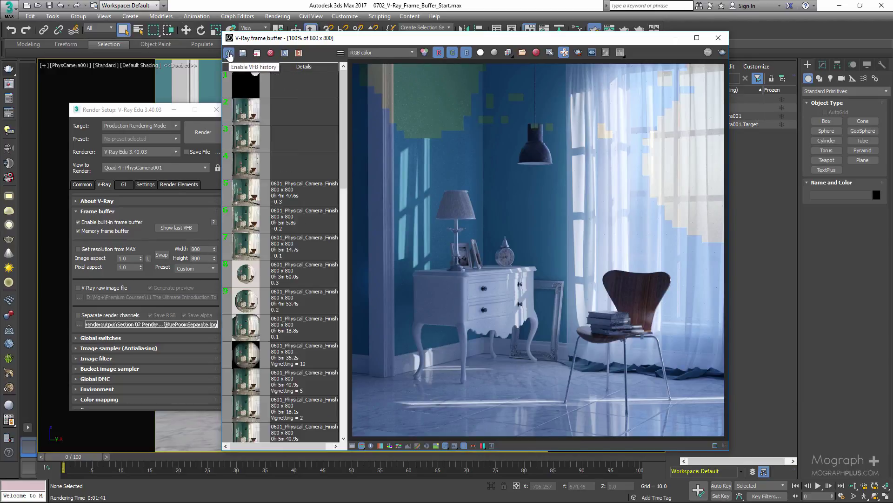
# Examine the render history settings, including directory, maximum disk size and auto save, and close them without changes
pyautogui.click(341, 53)
pyautogui.click(356, 68)
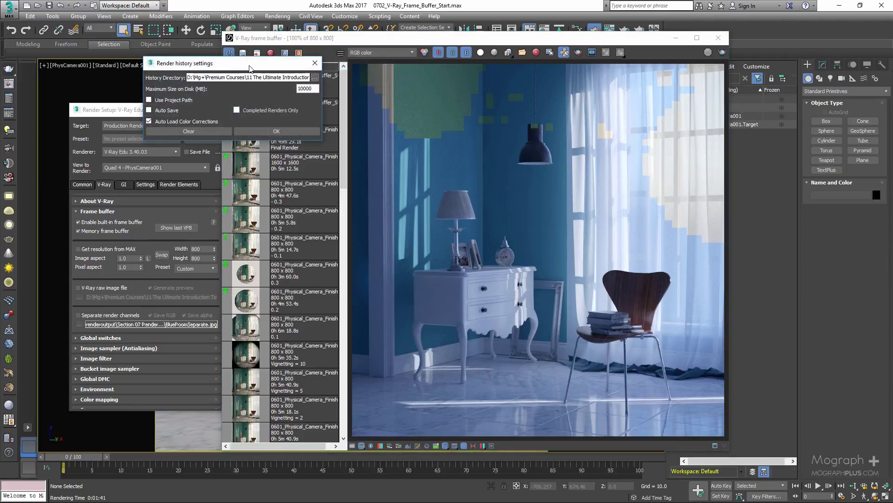
pyautogui.moveTo(246, 64); pyautogui.dragTo(517, 137)
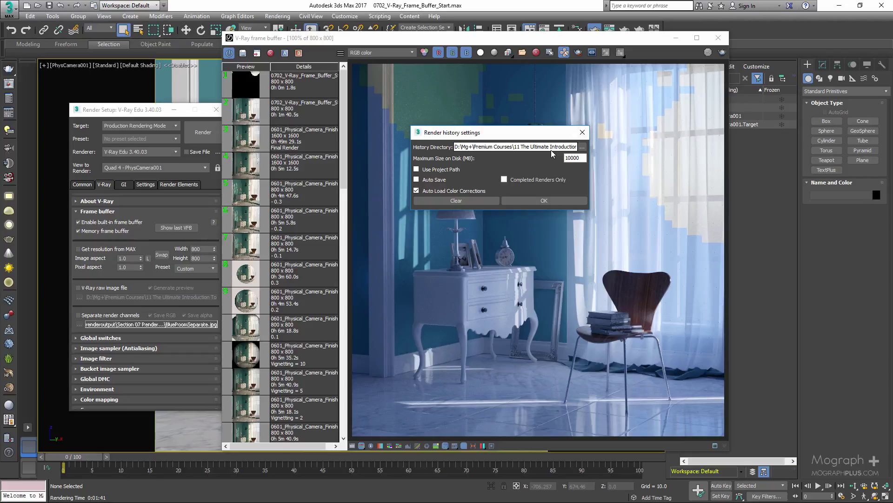
pyautogui.click(583, 133)
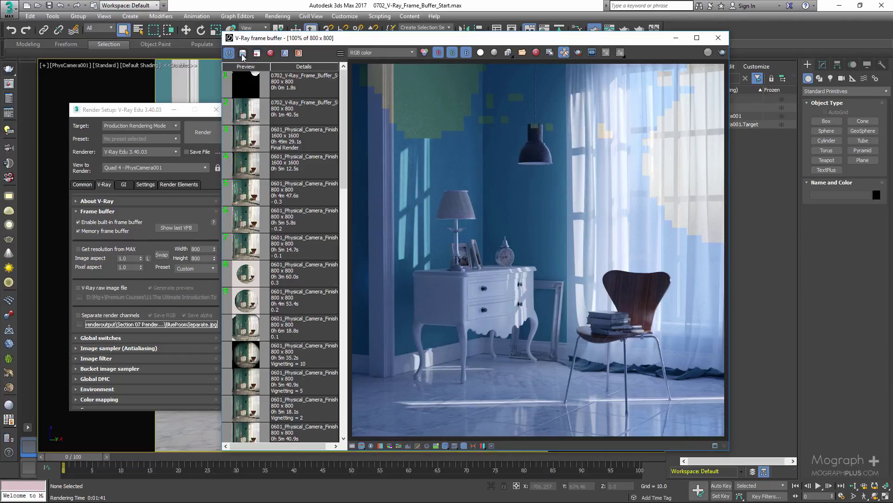
# Save the blue render shown in the frame buffer to the VFB history
pyautogui.click(242, 54)
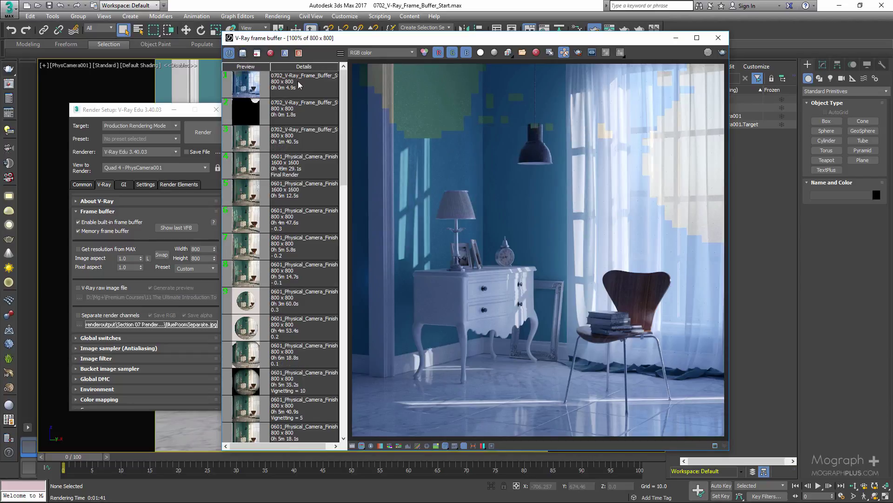
pyautogui.click(251, 87)
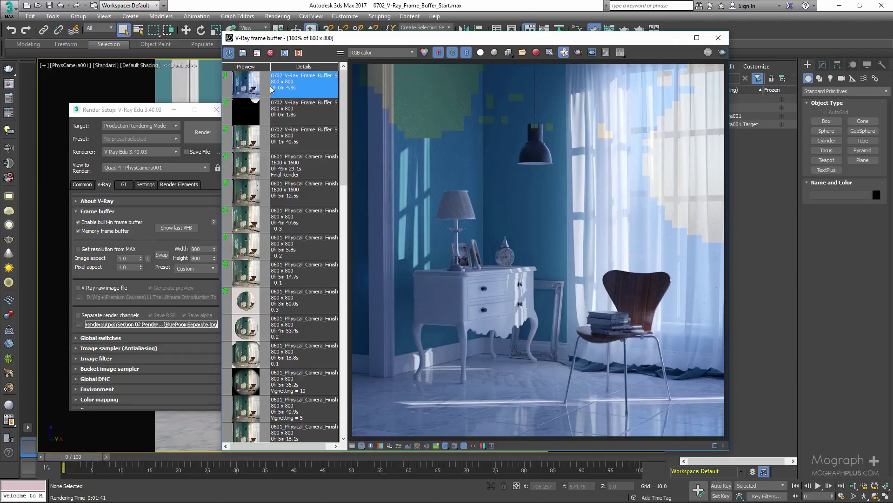
pyautogui.click(250, 112)
pyautogui.click(247, 89)
pyautogui.click(307, 115)
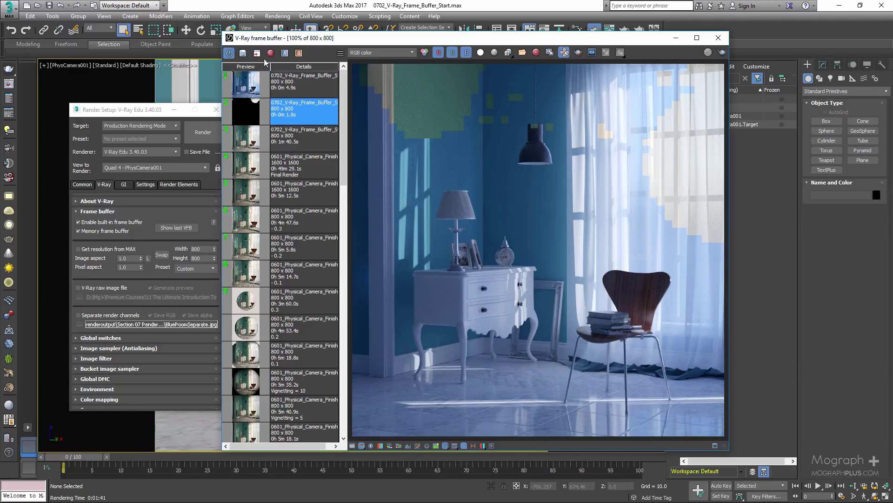
# Load the mostly black partial render from the history into the frame buffer, and reload the newly saved blue render
pyautogui.click(258, 54)
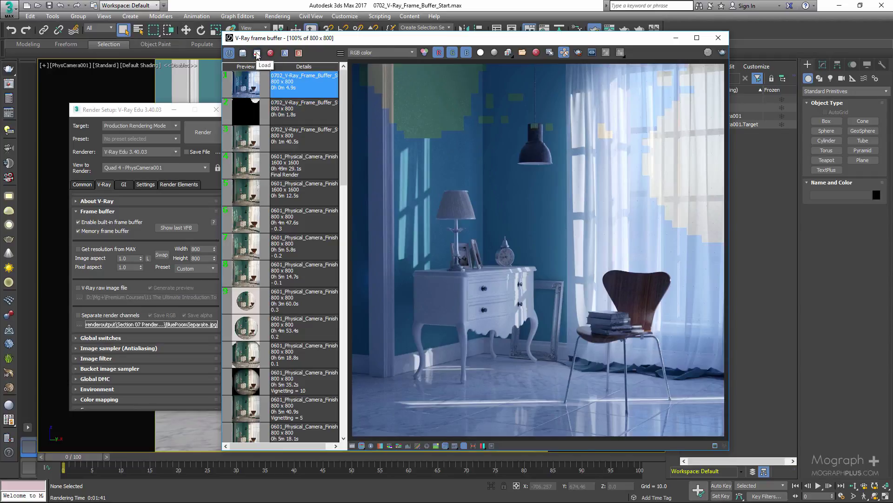
pyautogui.rightClick(301, 113)
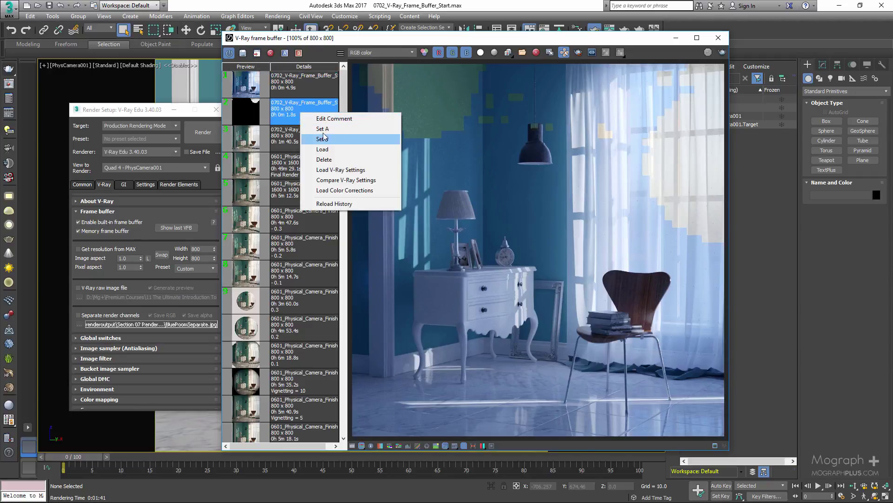
pyautogui.click(323, 139)
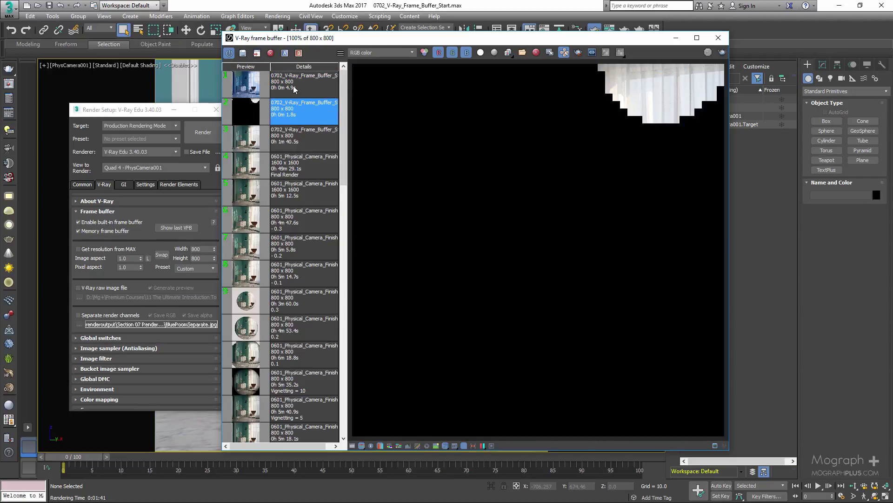
pyautogui.rightClick(294, 90)
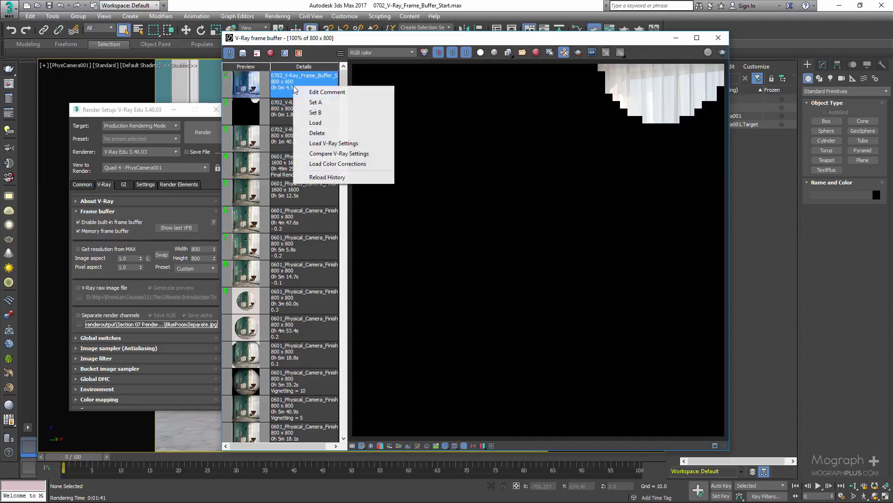
pyautogui.click(333, 123)
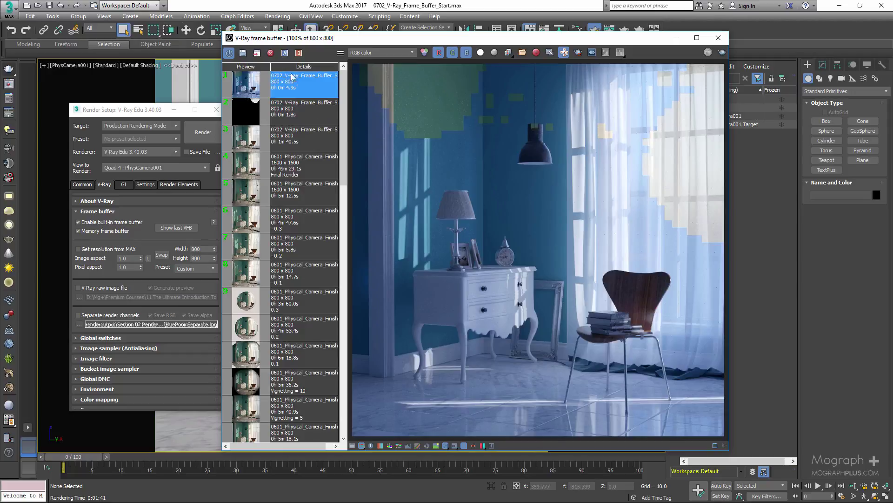
# Delete the mostly black partial render from the VFB history
pyautogui.click(296, 114)
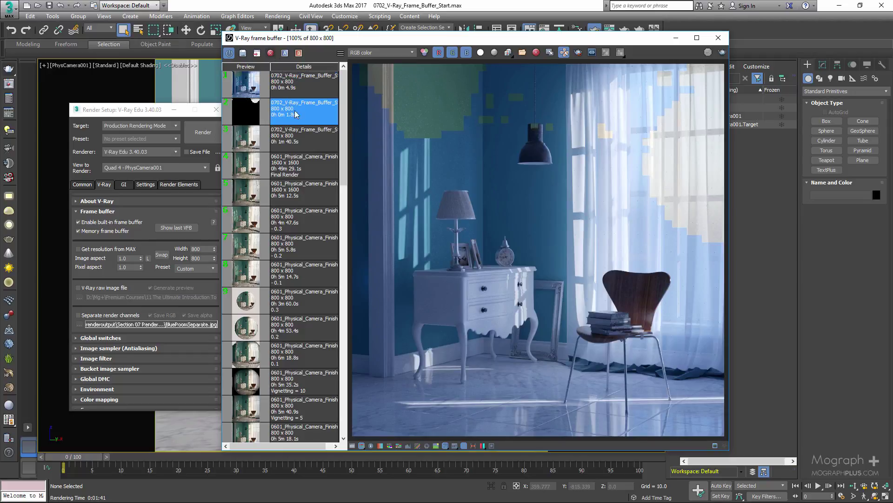
pyautogui.click(271, 53)
pyautogui.rightClick(282, 75)
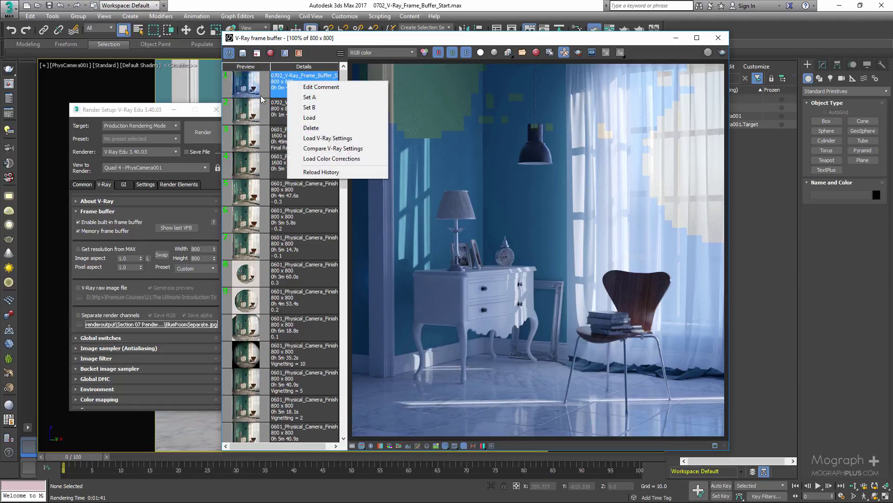
pyautogui.click(281, 62)
# Set the newly saved blue render as image A and the 1m 40.5s render below it as image B
pyautogui.click(285, 53)
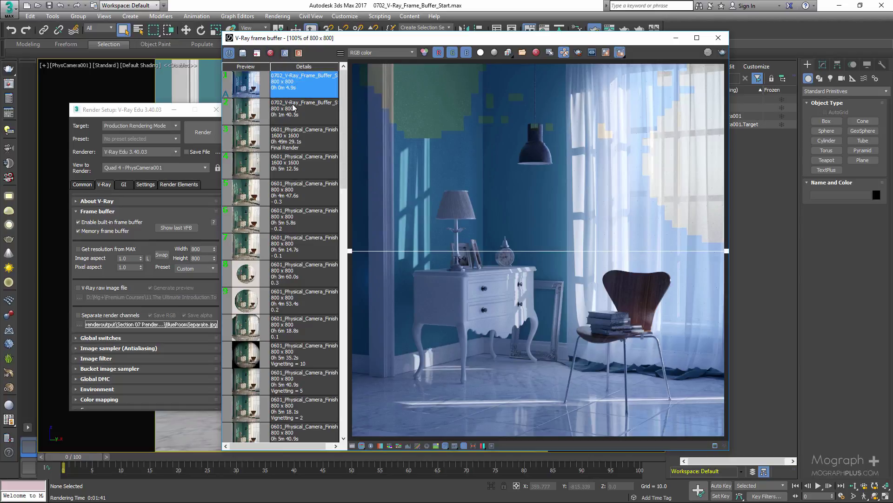
pyautogui.click(295, 110)
pyautogui.click(298, 53)
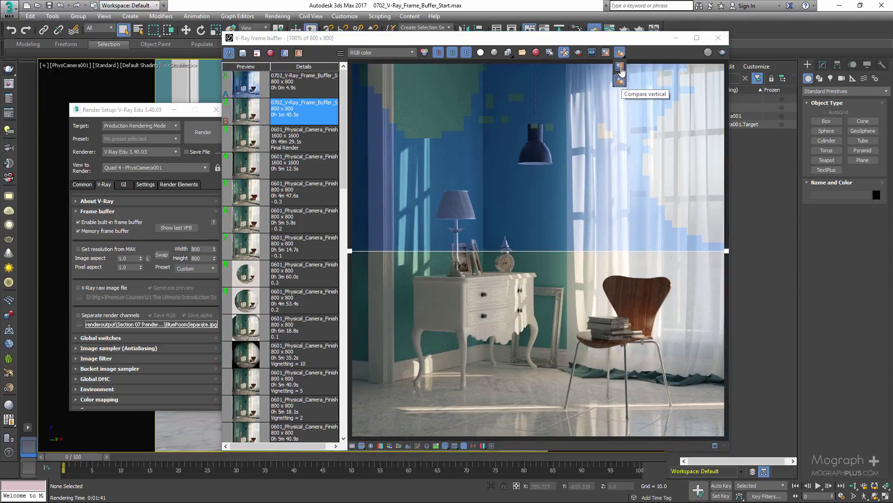
# Compare images A and B with the Compare vertical mode, and turn the comparison off
pyautogui.click(620, 53)
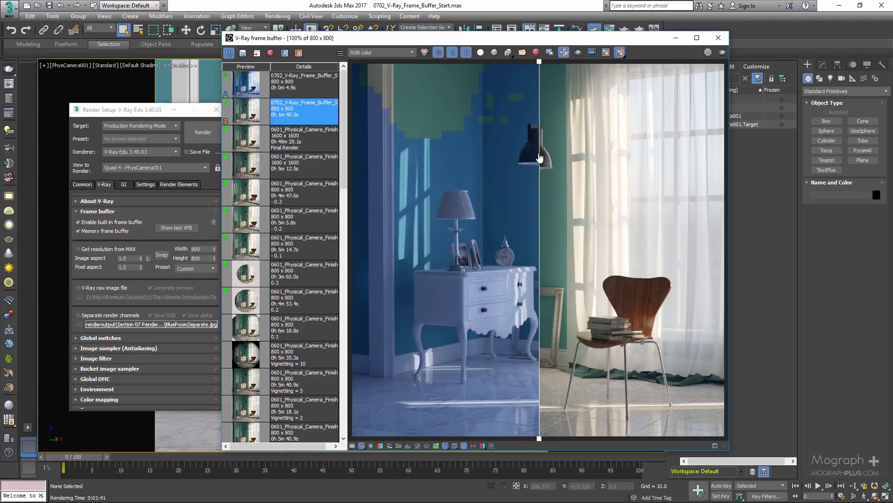
pyautogui.moveTo(539, 158)
pyautogui.mouseDown()
pyautogui.moveTo(302, 161)
pyautogui.moveTo(698, 159)
pyautogui.moveTo(391, 156)
pyautogui.moveTo(540, 156)
pyautogui.moveTo(469, 155)
pyautogui.moveTo(465, 170)
pyautogui.moveTo(539, 168)
pyautogui.mouseUp()
pyautogui.click(620, 52)
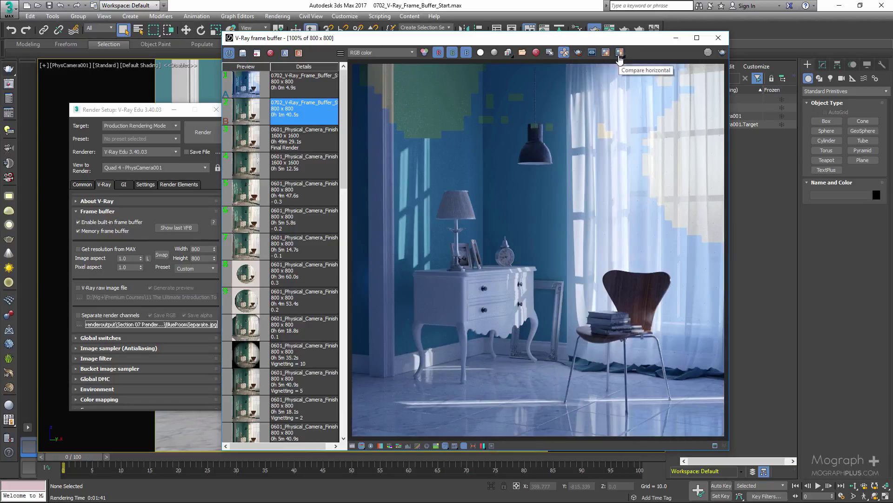
# Add the comment "Test" to the 1m 40.5s render in the history
pyautogui.rightClick(313, 109)
pyautogui.click(322, 115)
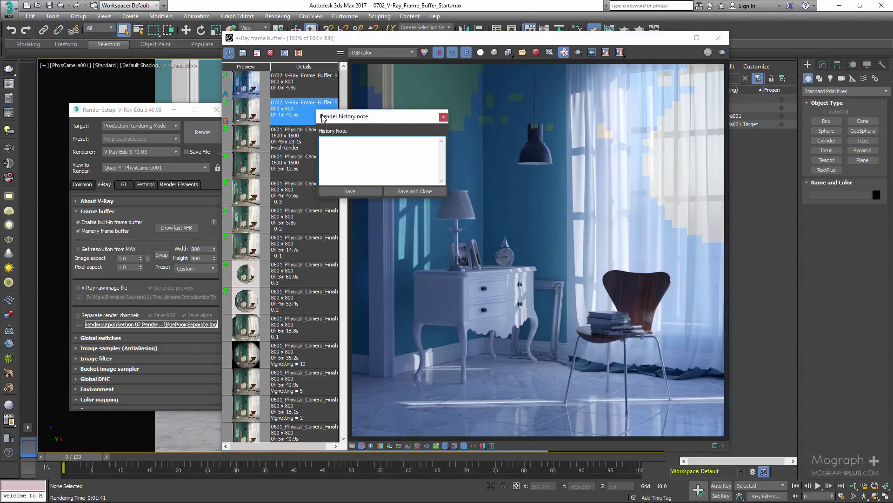
pyautogui.write('Test')
pyautogui.click(414, 190)
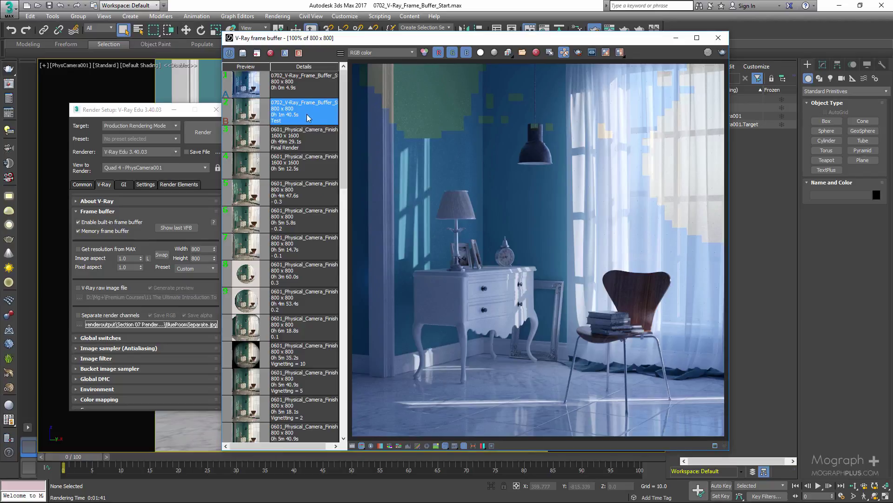
# Move the Render Setup window higher and expand its Global DMC and Bucket image sampler rollouts
pyautogui.rightClick(308, 144)
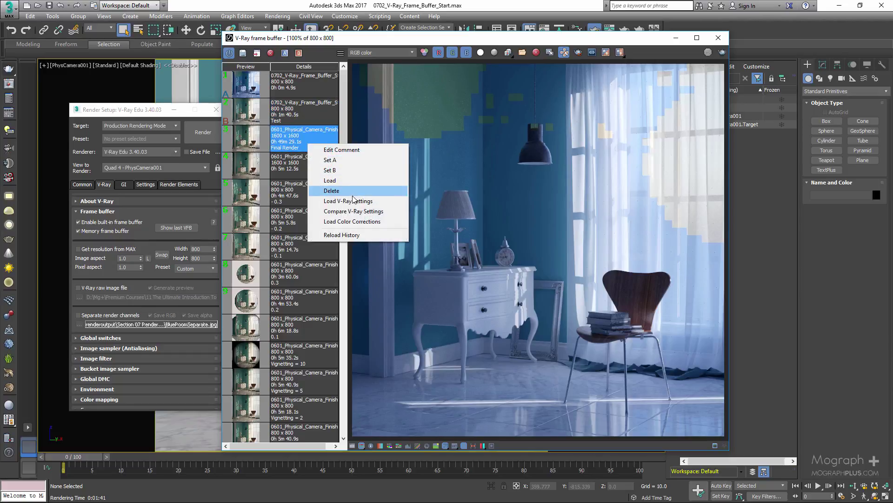
pyautogui.moveTo(118, 114); pyautogui.dragTo(113, 48)
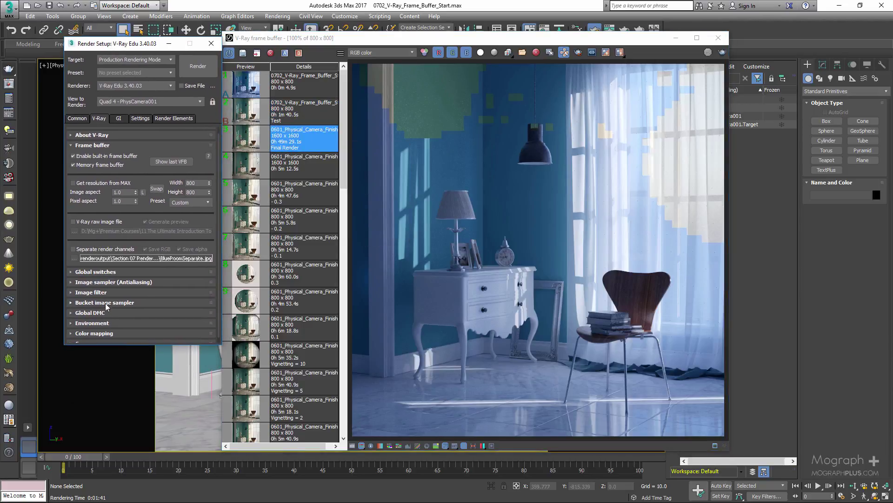
pyautogui.click(107, 313)
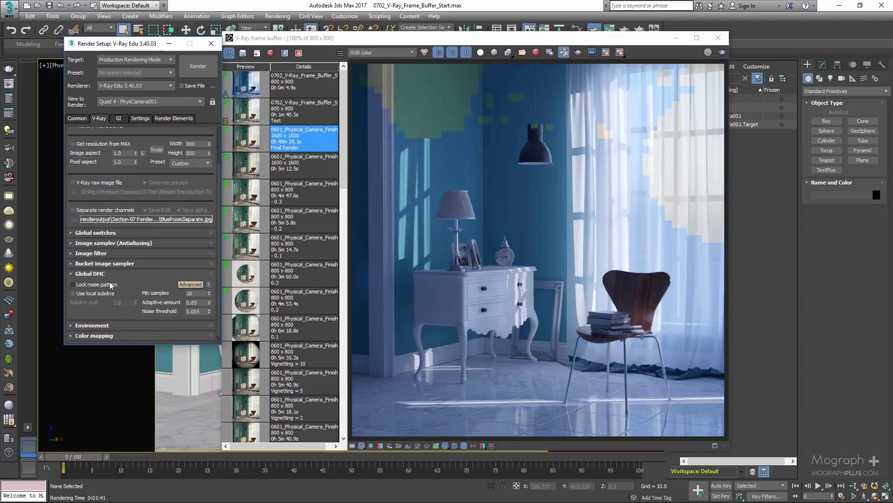
pyautogui.click(109, 262)
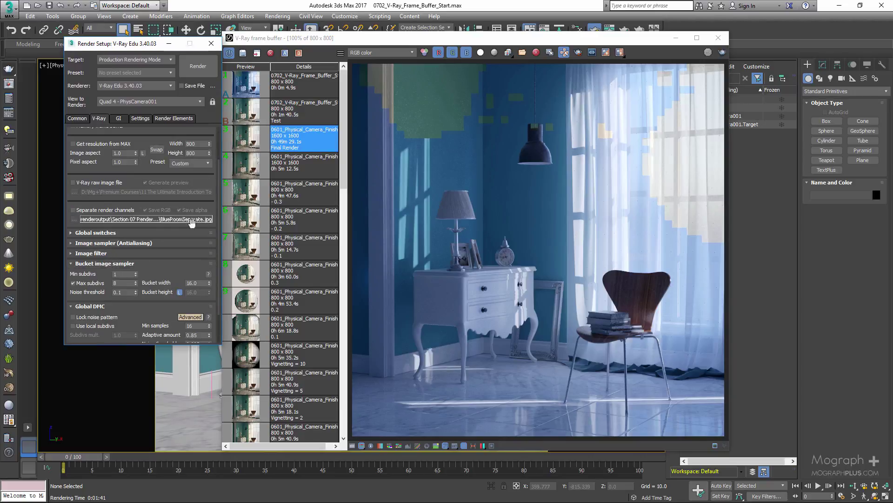
# Load the V-Ray settings stored with the Final Render history entry and check the Bucket image sampler values
pyautogui.rightClick(319, 135)
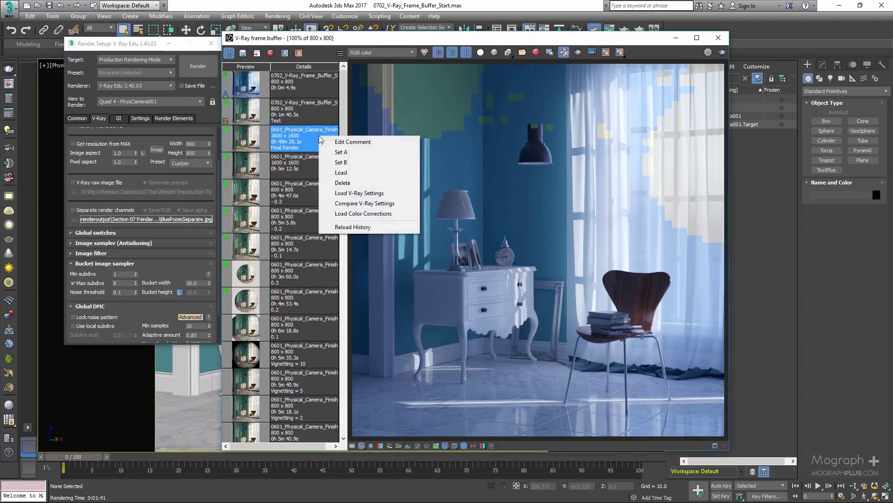
pyautogui.click(362, 194)
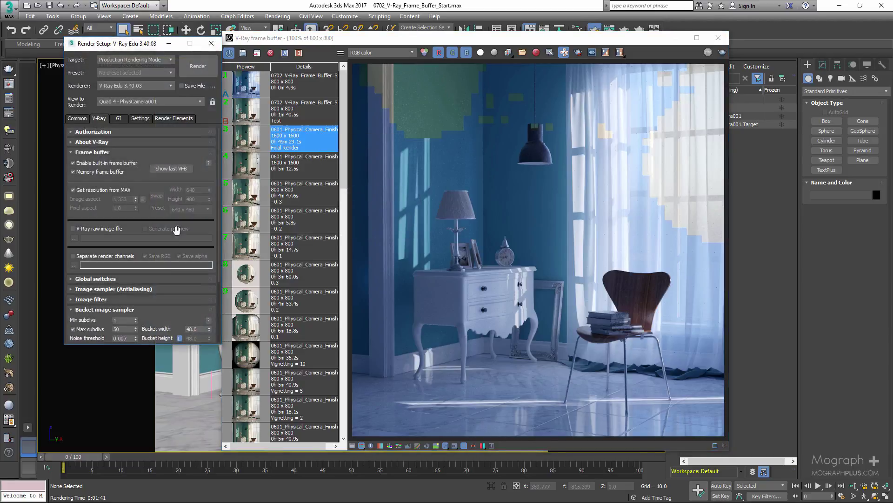
pyautogui.moveTo(163, 311); pyautogui.dragTo(163, 247)
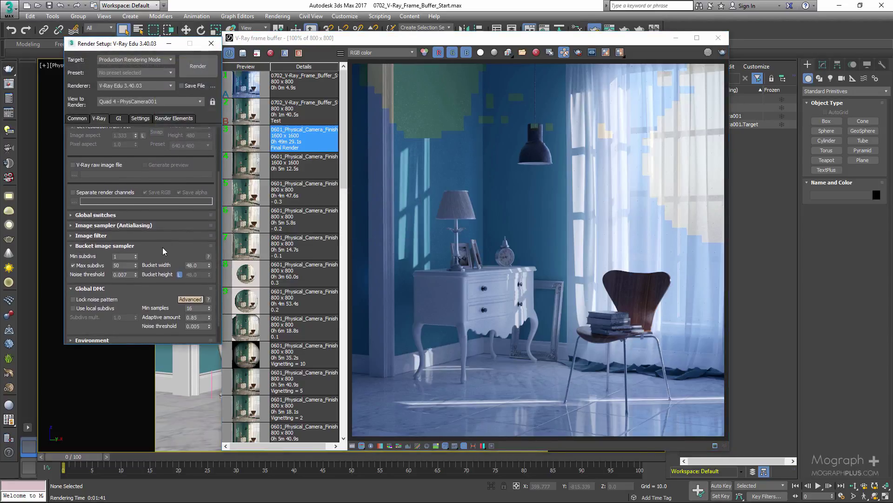
# Load the V-Ray settings stored with the Test history entry, cancelling the irradiance map file selection
pyautogui.rightClick(310, 108)
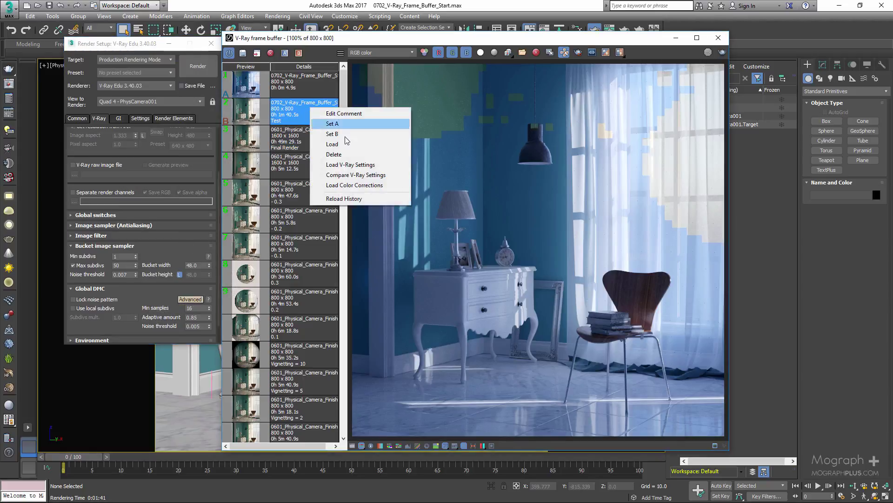
pyautogui.click(382, 166)
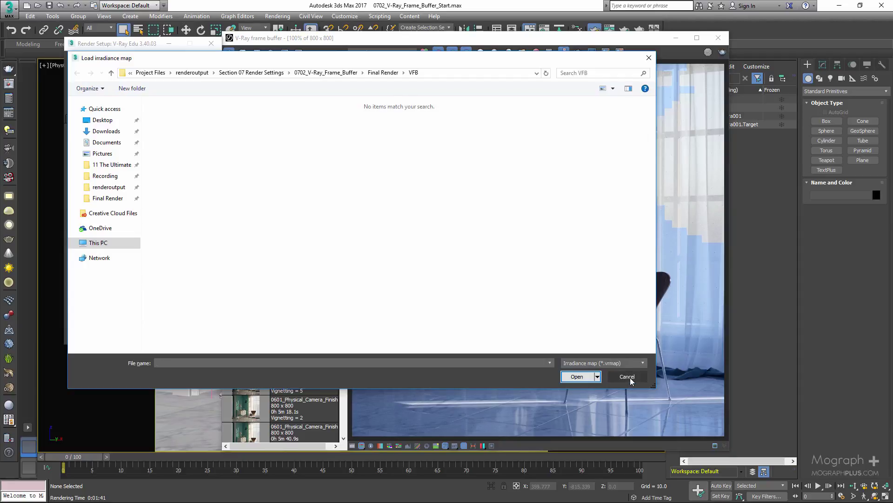
pyautogui.click(630, 380)
pyautogui.rightClick(305, 119)
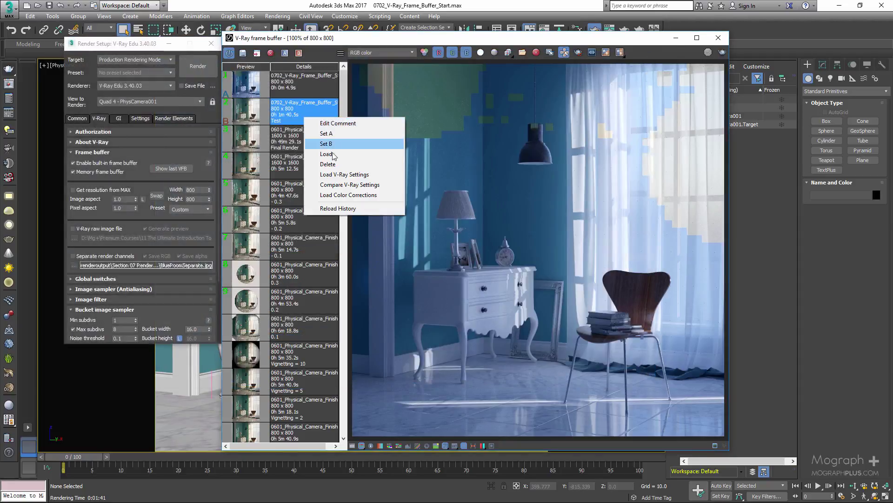
pyautogui.click(344, 174)
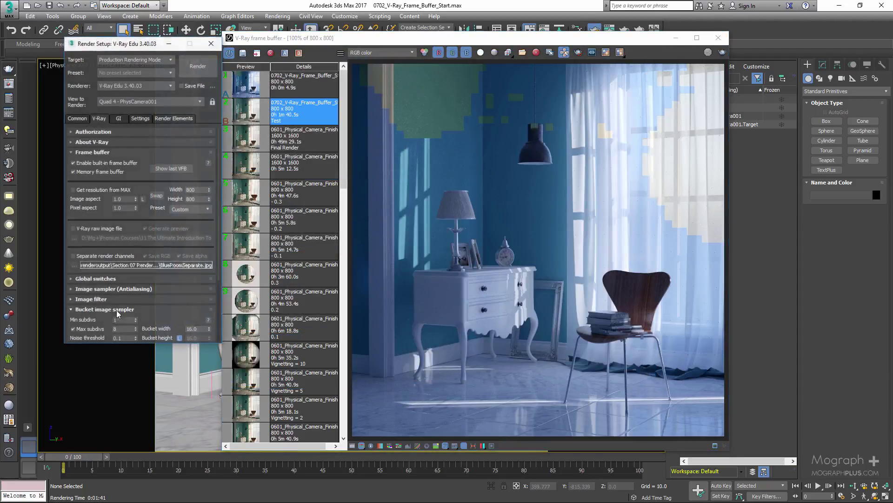
pyautogui.scroll(-2, 165, 311)
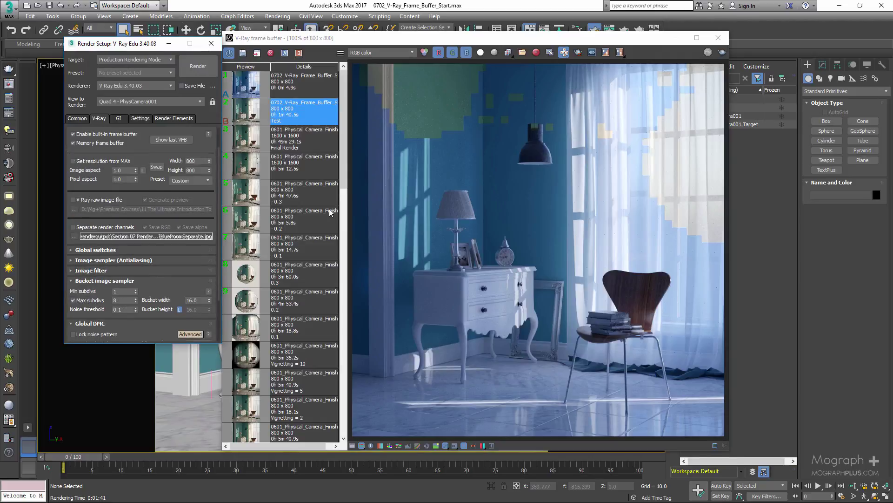
# Compare the V-Ray settings saved with the Final Render history entry against the current ones in an enlarged comparison window
pyautogui.rightClick(312, 144)
pyautogui.click(394, 209)
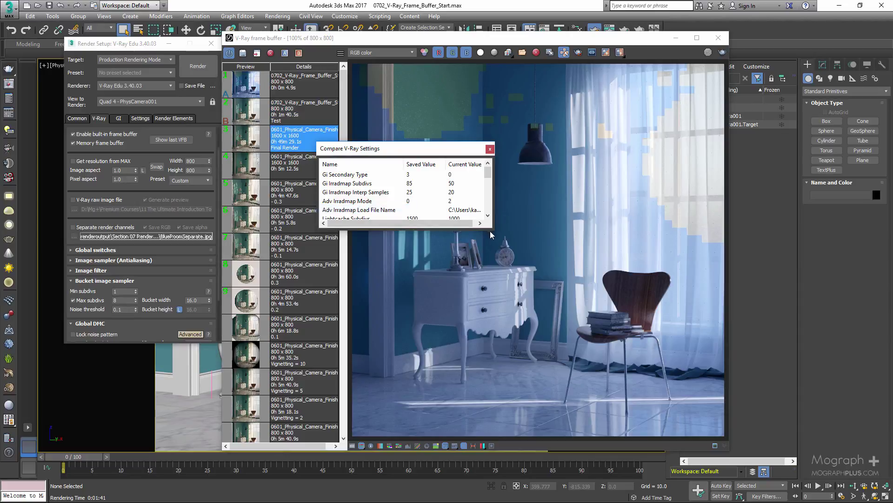
pyautogui.moveTo(489, 228); pyautogui.dragTo(472, 384)
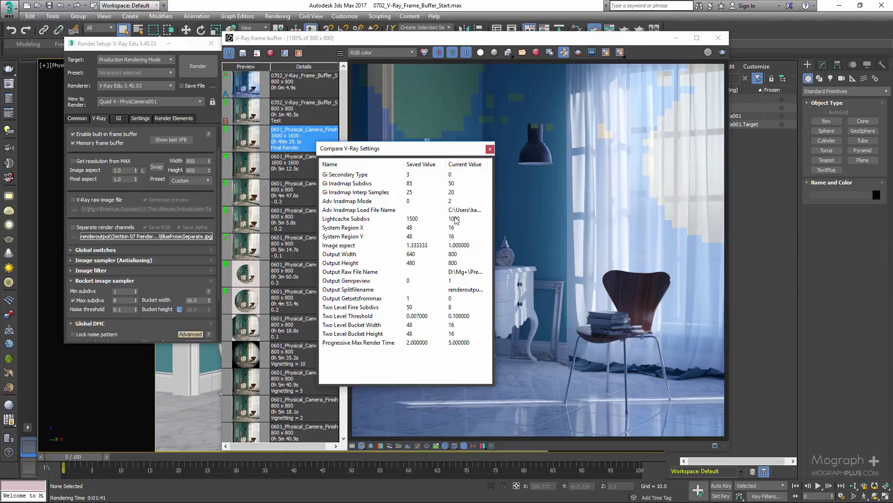
pyautogui.click(491, 149)
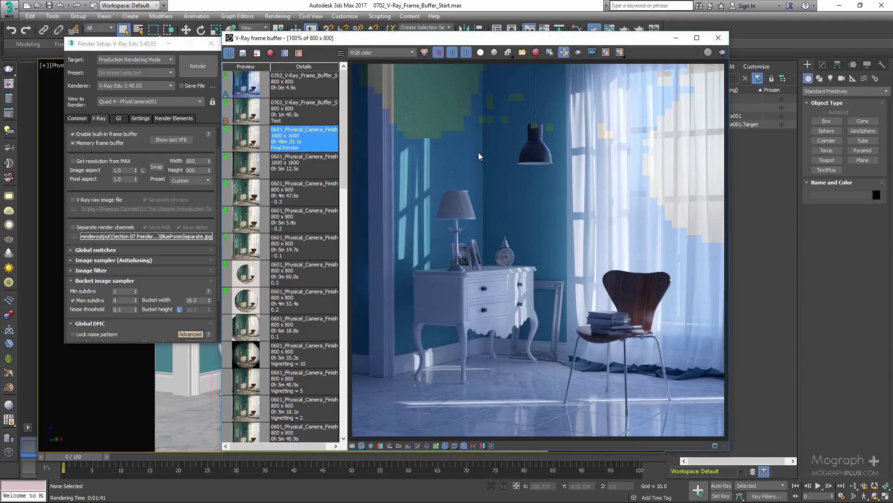
# Load the color corrections stored with the Final Render history entry and turn off the White Balance correction
pyautogui.rightClick(305, 146)
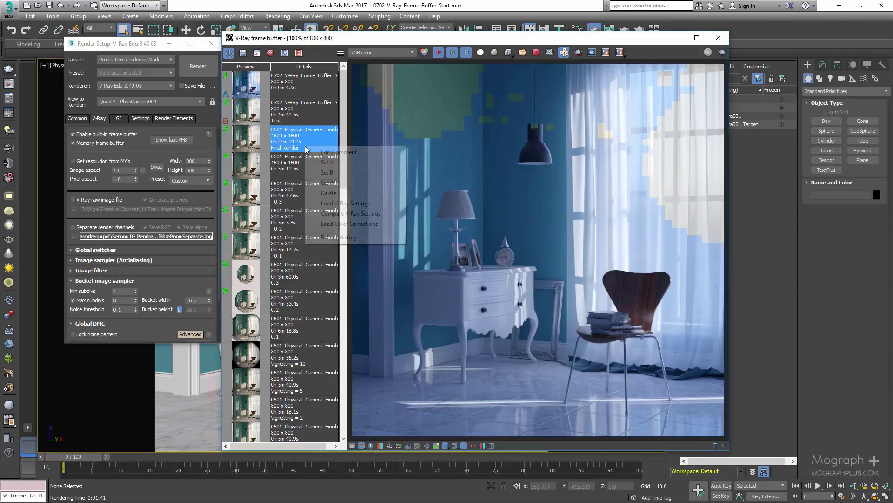
pyautogui.click(376, 222)
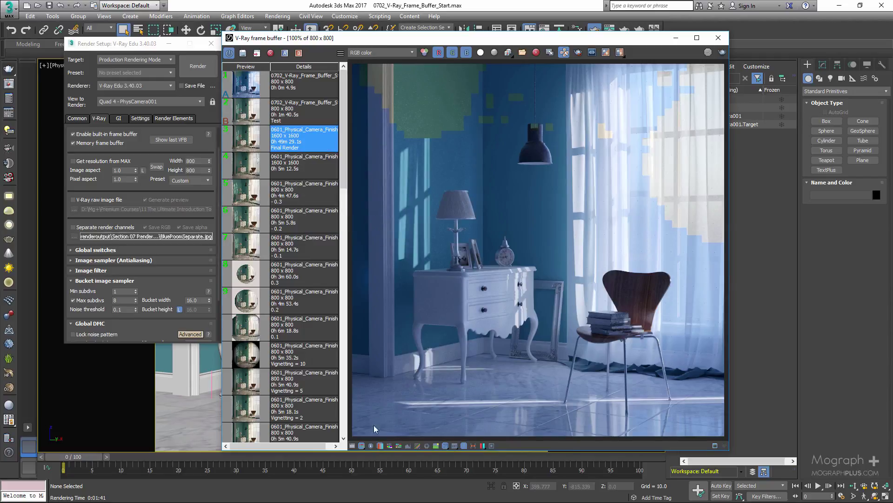
pyautogui.click(352, 445)
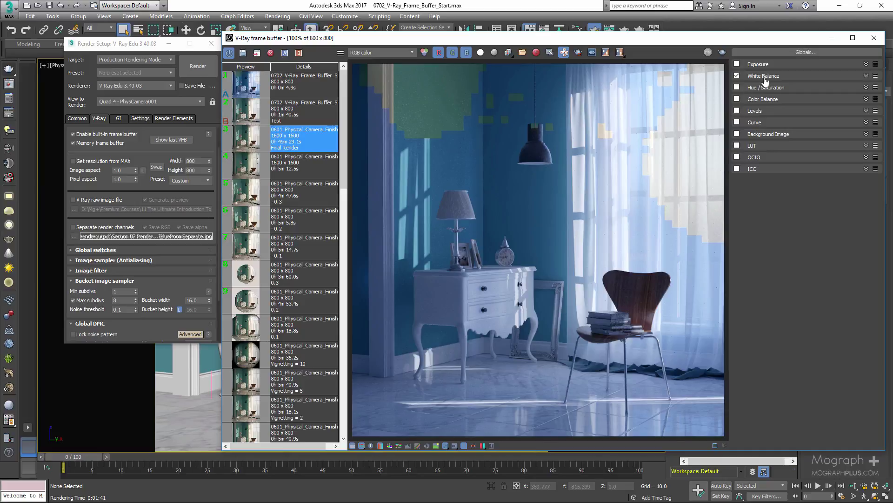
pyautogui.click(766, 76)
pyautogui.click(737, 76)
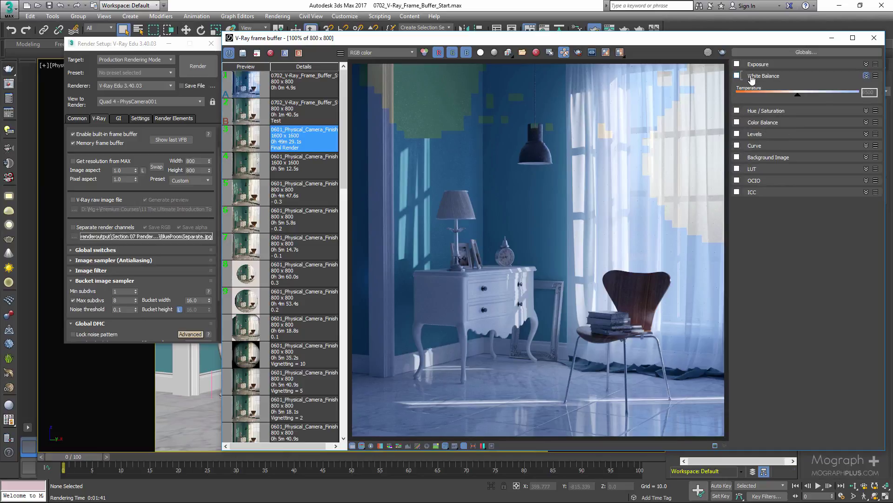
pyautogui.click(758, 76)
# Hide the color corrections controls and load the Final Render history entry into the frame buffer
pyautogui.rightClick(294, 144)
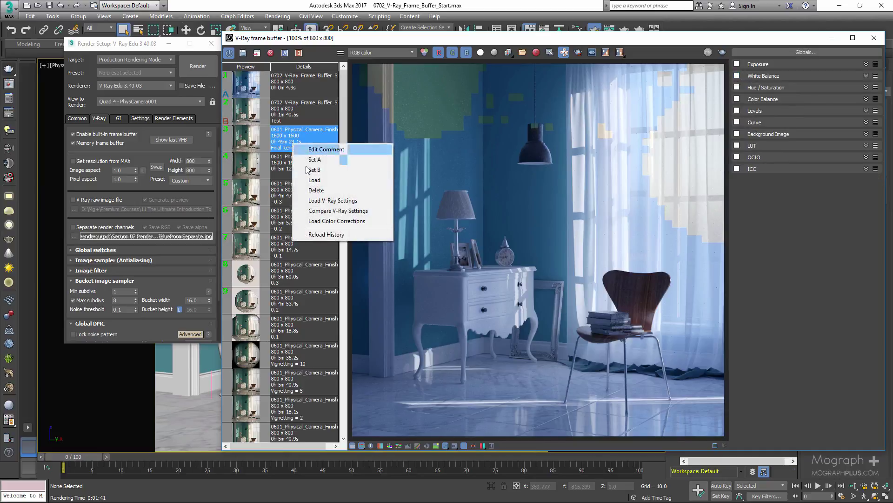
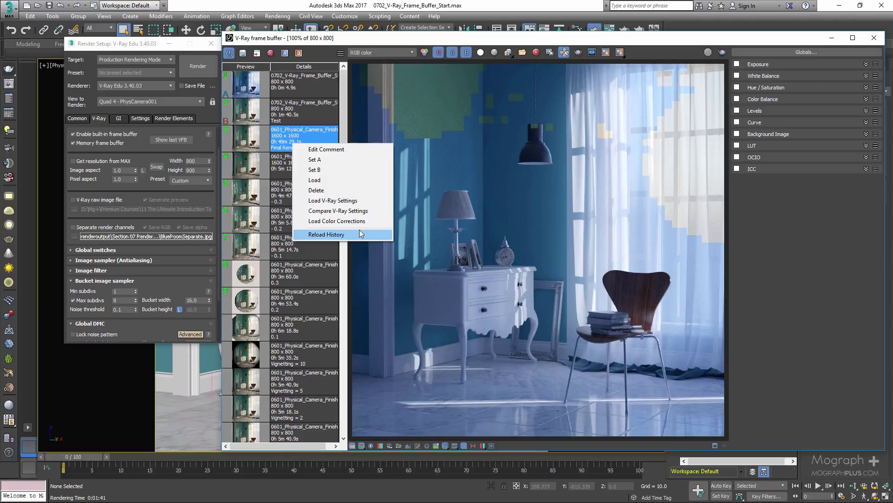
pyautogui.click(488, 178)
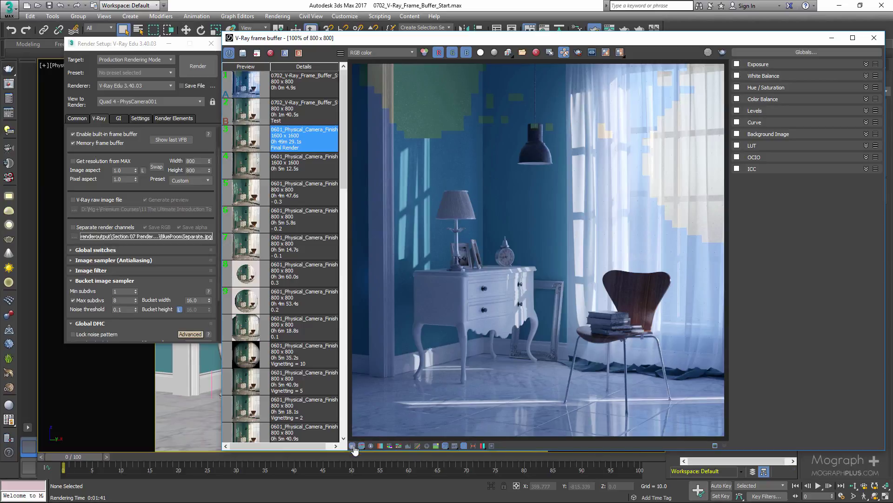
pyautogui.click(352, 445)
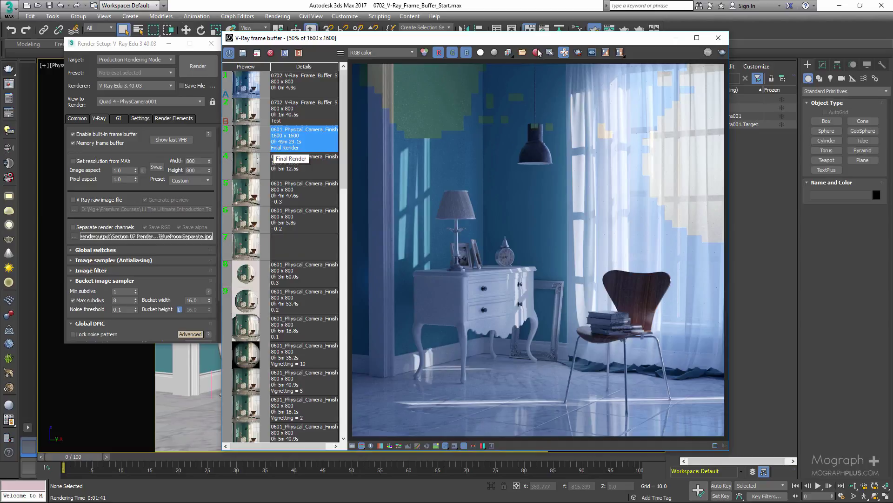
# Arrange the V-Ray frame buffer and Render Setup windows side by side and show the color corrections controls
pyautogui.moveTo(566, 41); pyautogui.dragTo(518, 32)
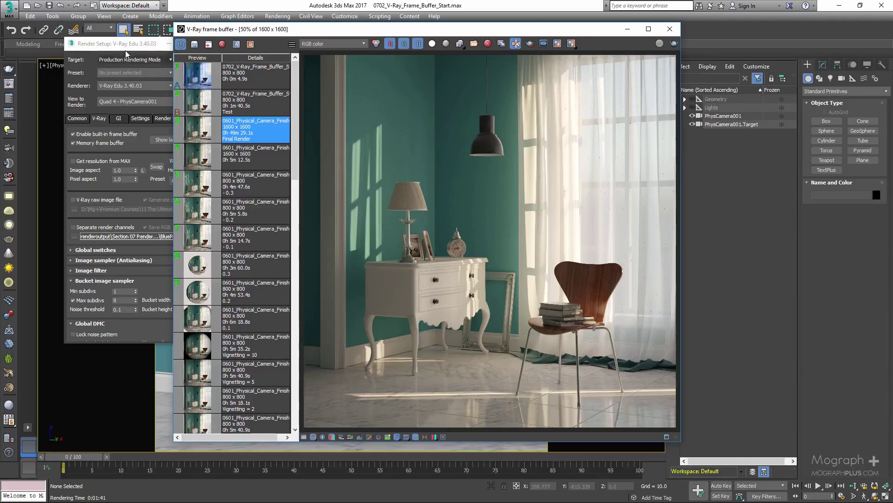
pyautogui.moveTo(127, 47); pyautogui.dragTo(59, 51)
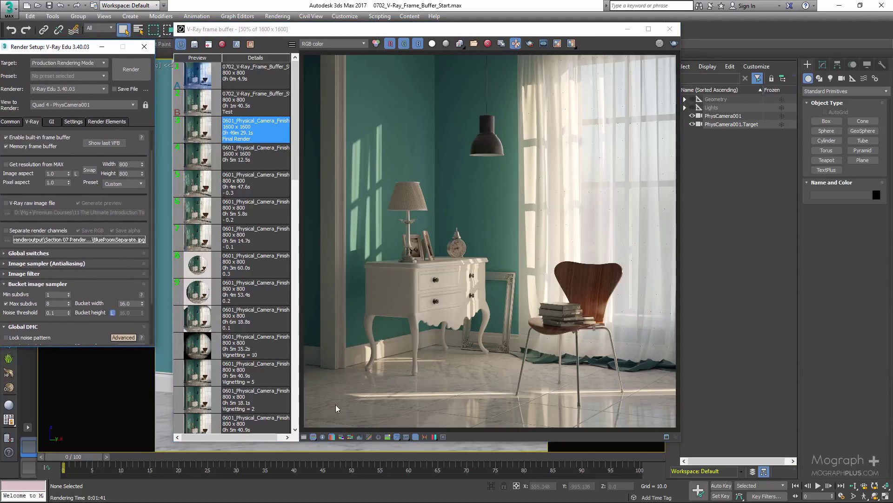
pyautogui.click(313, 437)
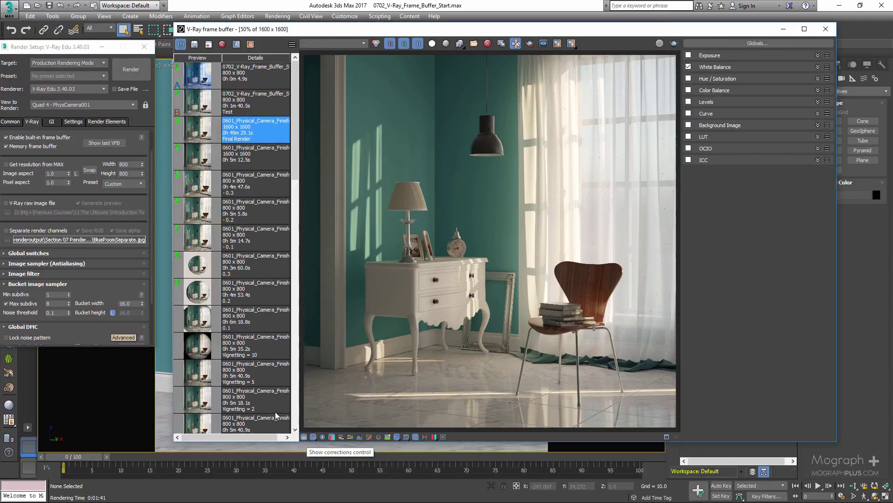
pyautogui.moveTo(56, 50); pyautogui.dragTo(63, 51)
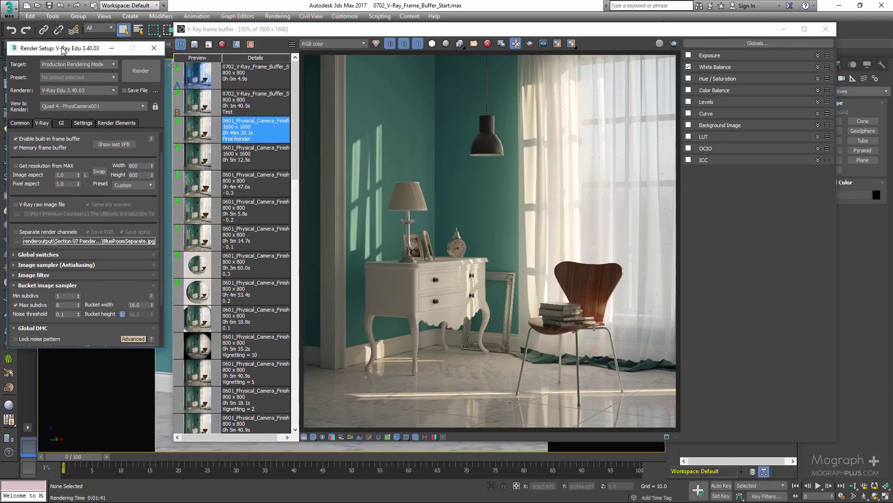
# Turn off the White Balance correction and check the global save and load options for color corrections
pyautogui.click(688, 66)
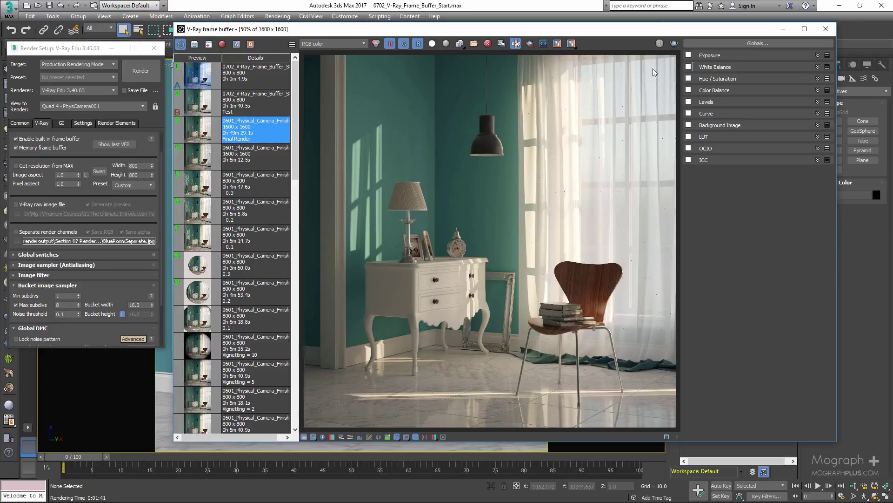
pyautogui.click(737, 43)
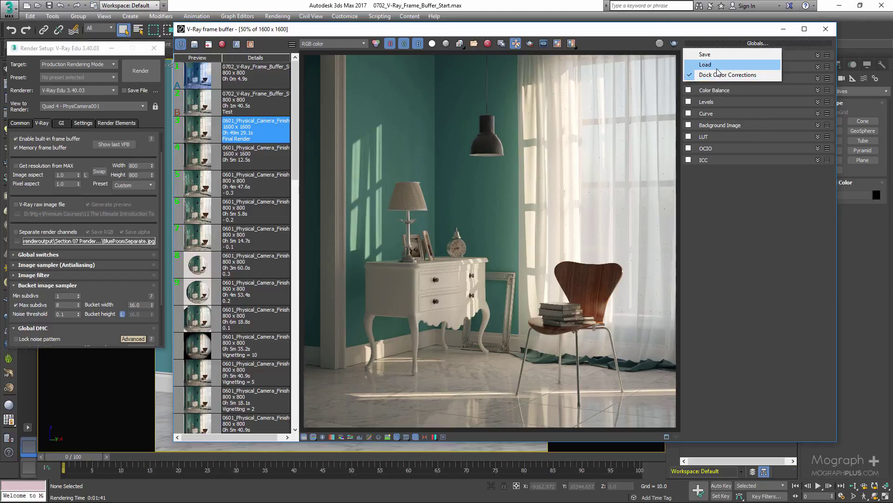
pyautogui.click(764, 224)
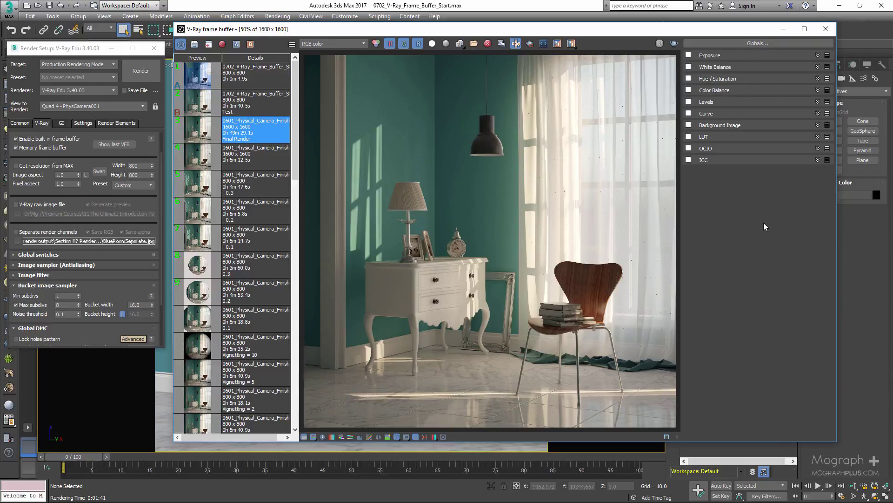
# Enable the Exposure correction and try Highlight Burn at 0.40 with Exposure at 2.32
pyautogui.click(689, 55)
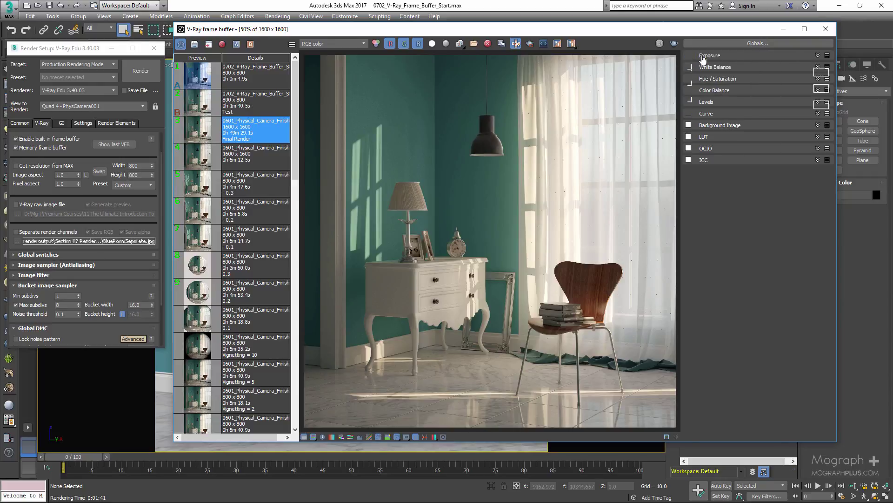
pyautogui.click(818, 55)
pyautogui.moveTo(747, 76)
pyautogui.mouseDown()
pyautogui.moveTo(752, 90)
pyautogui.moveTo(737, 88)
pyautogui.mouseUp()
pyautogui.click(778, 74)
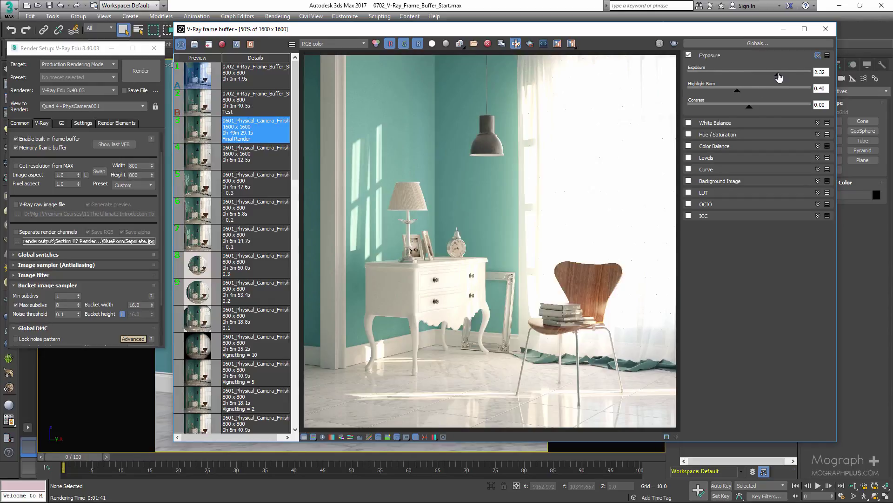
# Reset the Exposure correction to its defaults, turn it off and collapse its controls
pyautogui.click(827, 56)
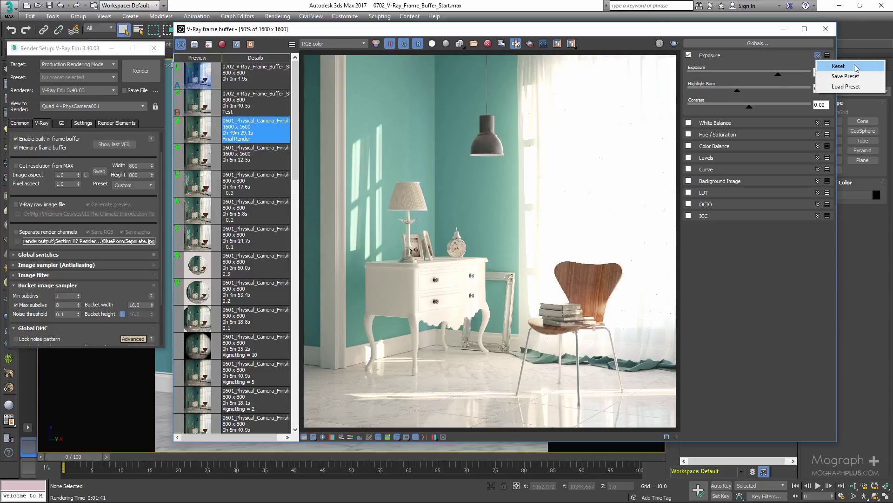
pyautogui.click(855, 68)
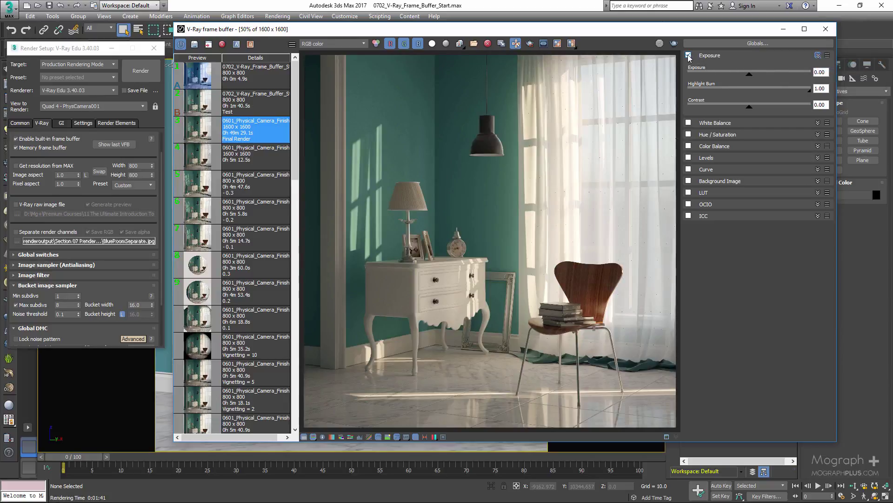
pyautogui.click(688, 56)
pyautogui.click(703, 56)
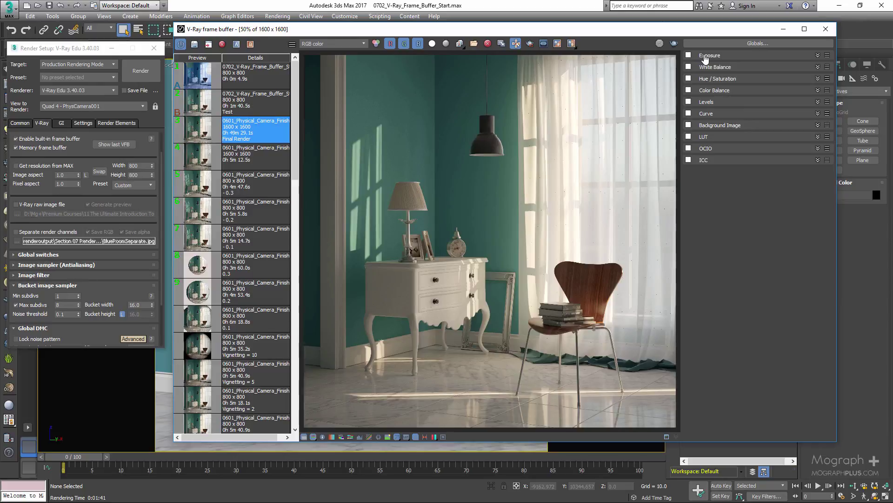
# Try enabling the Exposure, White Balance and Hue / Saturation corrections, and turn all three off again
pyautogui.click(689, 55)
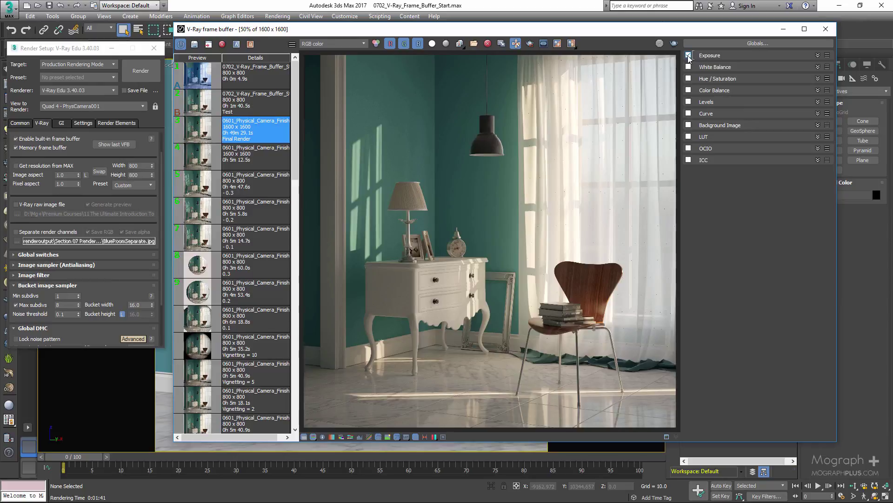
pyautogui.click(689, 78)
pyautogui.click(714, 78)
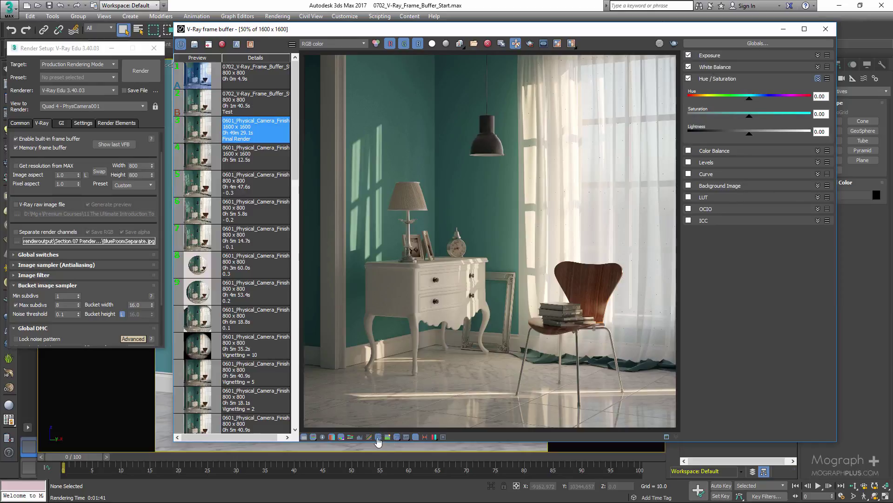
pyautogui.click(689, 79)
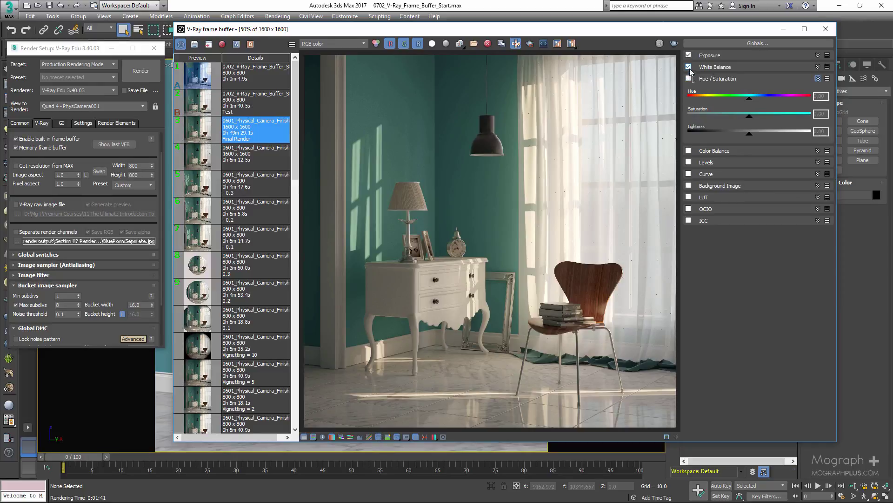
pyautogui.click(689, 67)
pyautogui.click(689, 55)
pyautogui.click(715, 79)
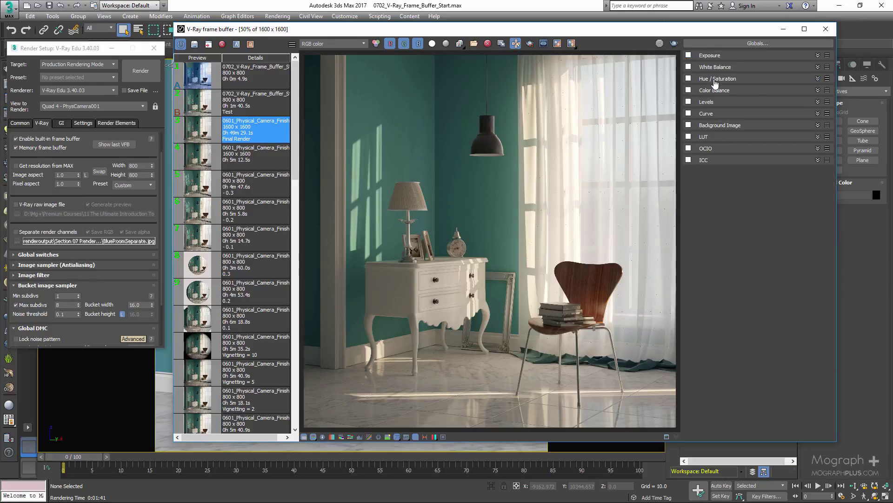
# Enable the Exposure correction, try a slightly higher Exposure with its slider, and set the value to 0
pyautogui.click(716, 56)
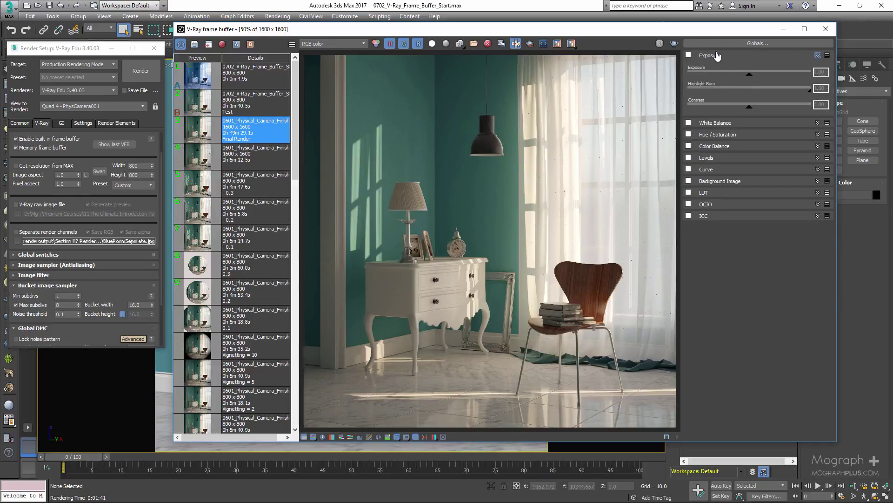
pyautogui.click(689, 56)
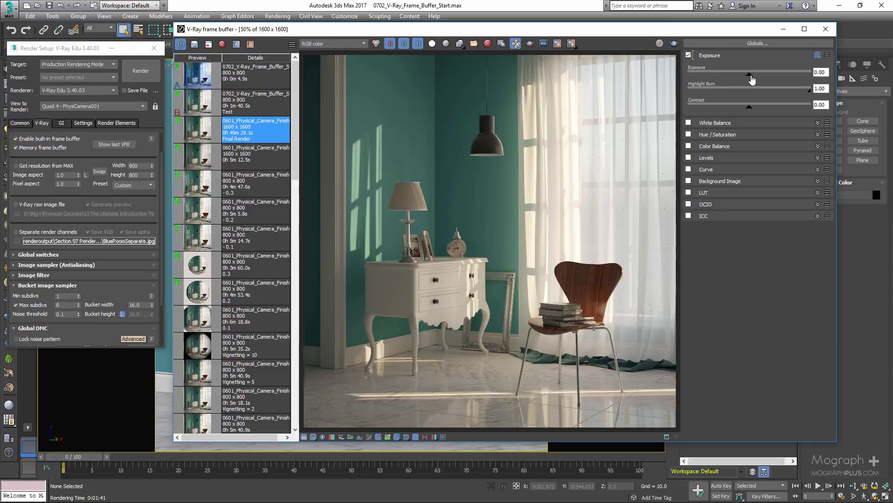
pyautogui.moveTo(752, 79)
pyautogui.mouseDown()
pyautogui.moveTo(764, 77)
pyautogui.moveTo(734, 79)
pyautogui.moveTo(772, 79)
pyautogui.moveTo(760, 79)
pyautogui.mouseUp()
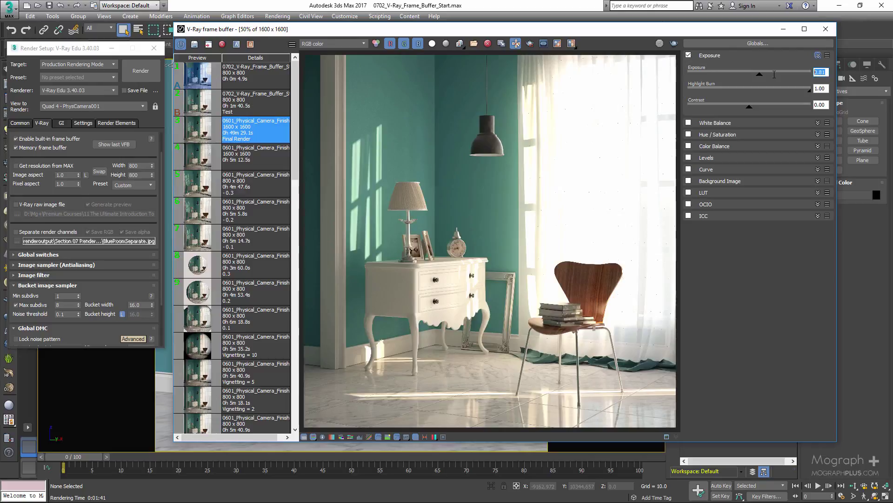
pyautogui.write('0')
pyautogui.press('Return')
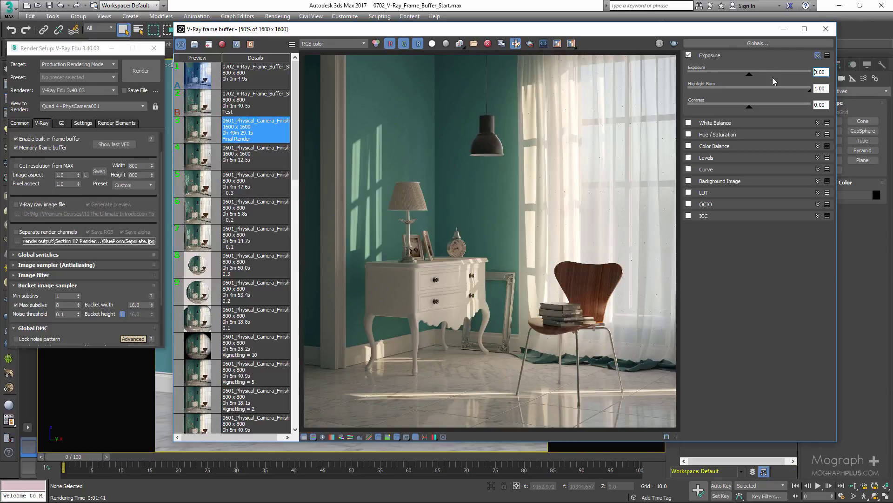
# Test how the image brightens with Exposure values of 1 and 2, ending at 1
pyautogui.doubleClick(827, 73)
pyautogui.write('1')
pyautogui.press('Return')
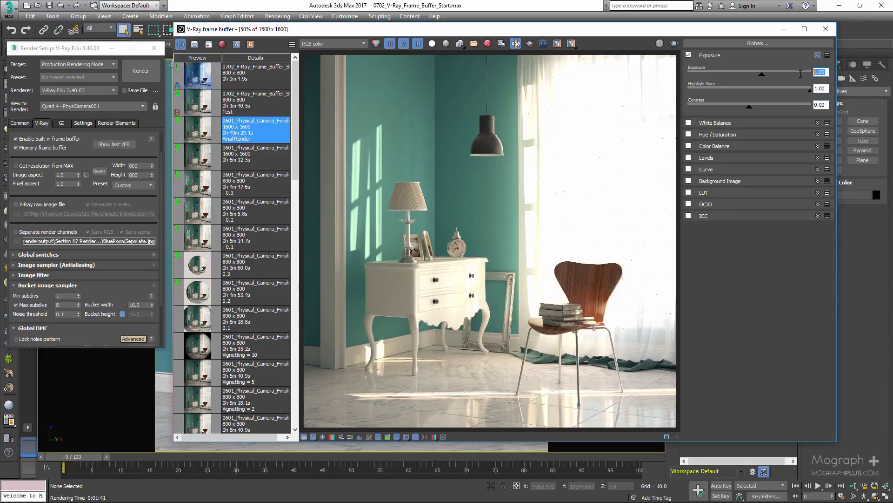
pyautogui.write('2')
pyautogui.press('Return')
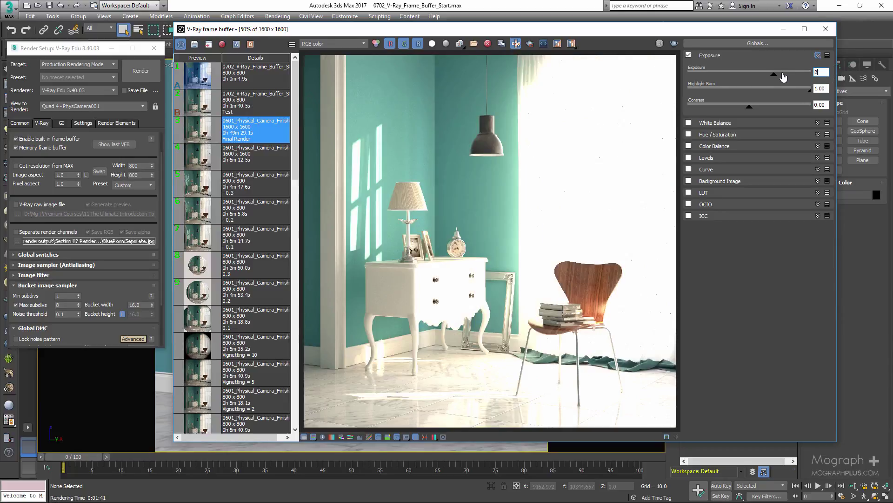
pyautogui.write('1')
pyautogui.press('Return')
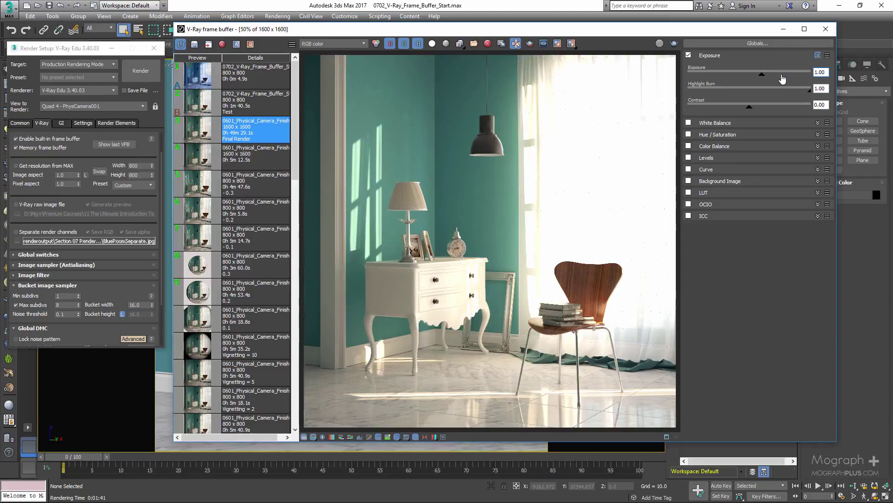
# Set the Exposure value back to 0 and try out the Highlight Burn slider
pyautogui.doubleClick(823, 73)
pyautogui.write('0')
pyautogui.press('Return')
pyautogui.moveTo(807, 93)
pyautogui.mouseDown()
pyautogui.moveTo(672, 99)
pyautogui.moveTo(830, 103)
pyautogui.mouseUp()
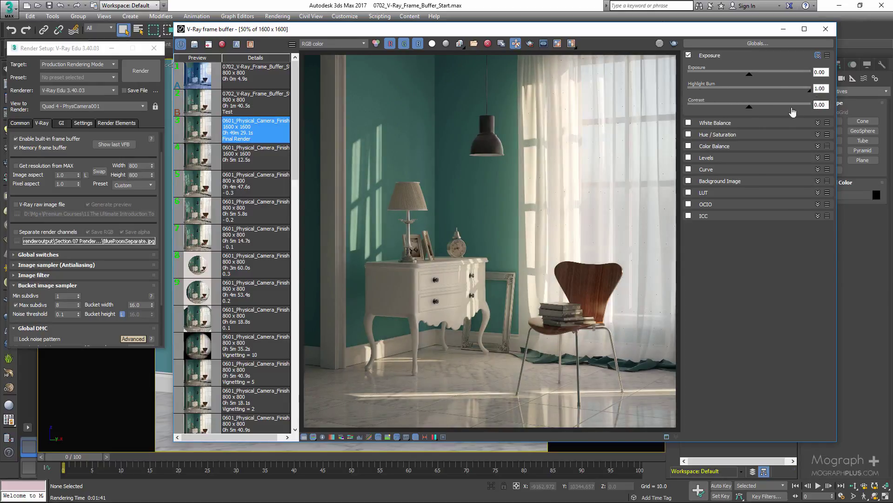
# Try a Contrast of about 0.46 in the Exposure correction, reset the correction, and turn it off
pyautogui.moveTo(757, 112); pyautogui.dragTo(778, 111)
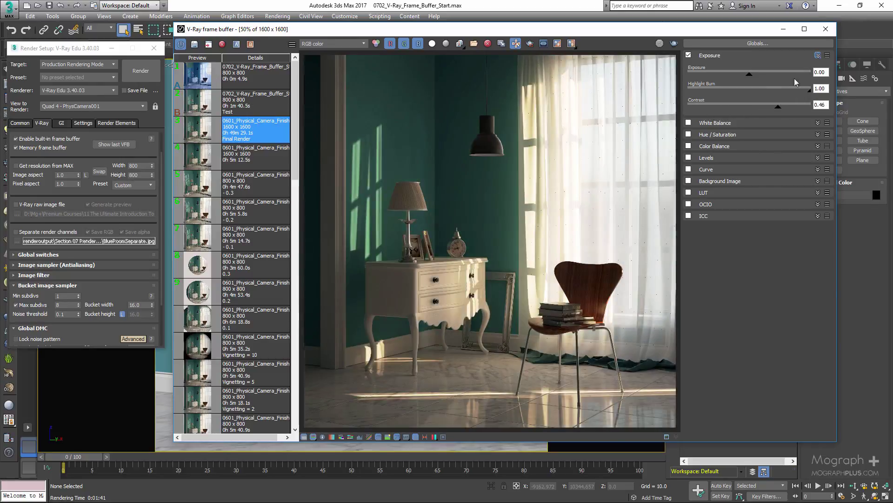
pyautogui.click(827, 56)
pyautogui.click(833, 66)
pyautogui.click(689, 55)
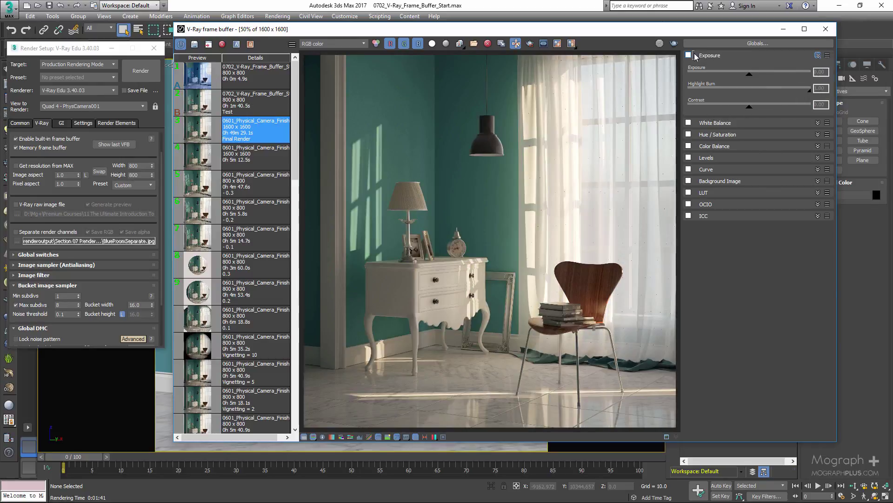
pyautogui.click(697, 56)
# Try a White Balance correction with a Temperature of about 7121, reset it, and turn it off
pyautogui.click(708, 68)
pyautogui.click(689, 67)
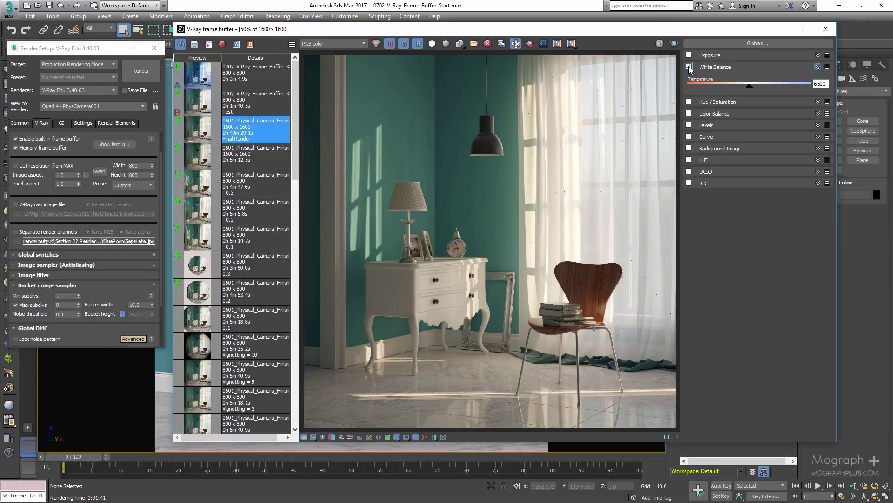
pyautogui.moveTo(751, 92)
pyautogui.mouseDown()
pyautogui.moveTo(805, 96)
pyautogui.moveTo(731, 96)
pyautogui.moveTo(761, 100)
pyautogui.mouseUp()
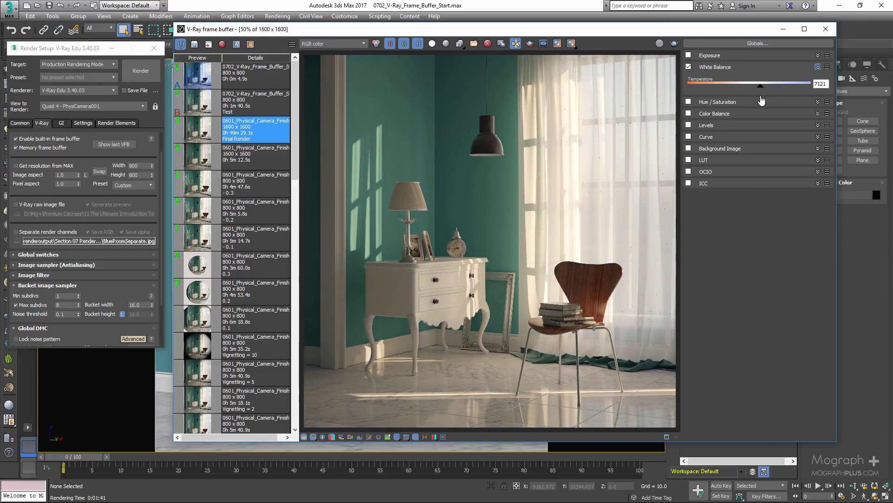
pyautogui.click(828, 67)
pyautogui.click(826, 76)
pyautogui.click(689, 67)
# Try the Hue / Saturation correction with Hue -3.40, Saturation 0.43 and Lightness 0.32, and reset and disable it
pyautogui.click(689, 79)
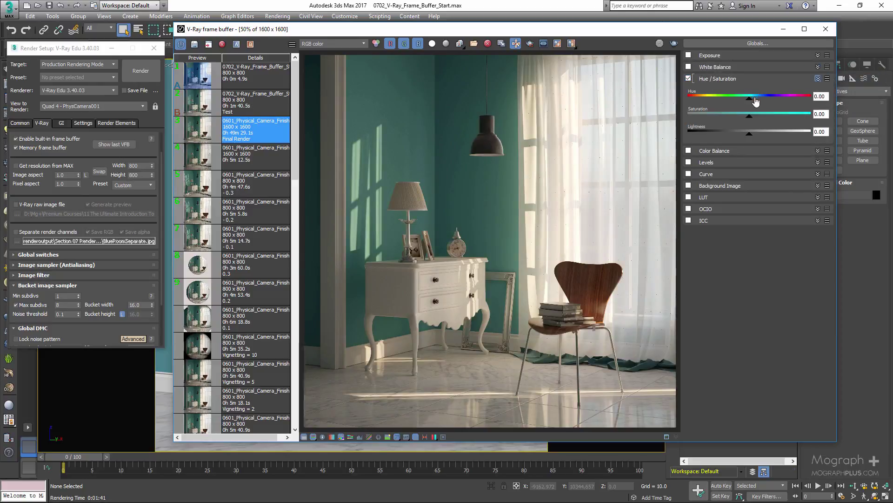
pyautogui.moveTo(756, 101); pyautogui.dragTo(760, 134)
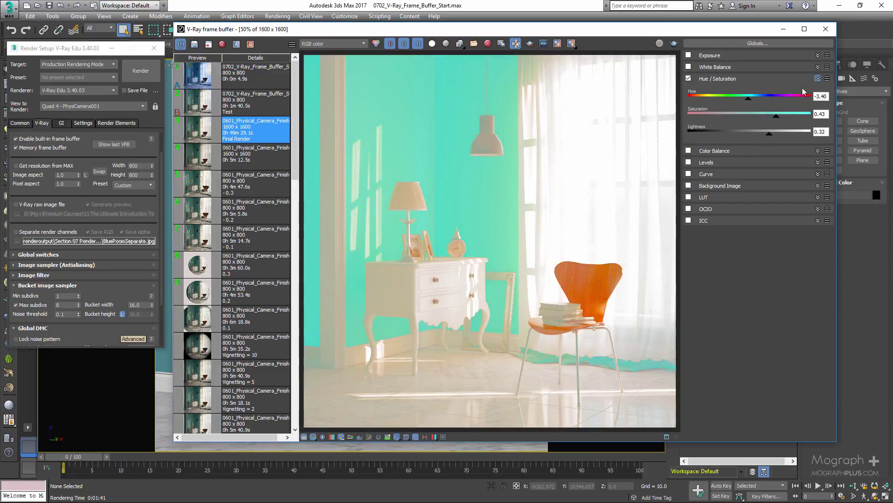
pyautogui.click(827, 78)
pyautogui.click(823, 92)
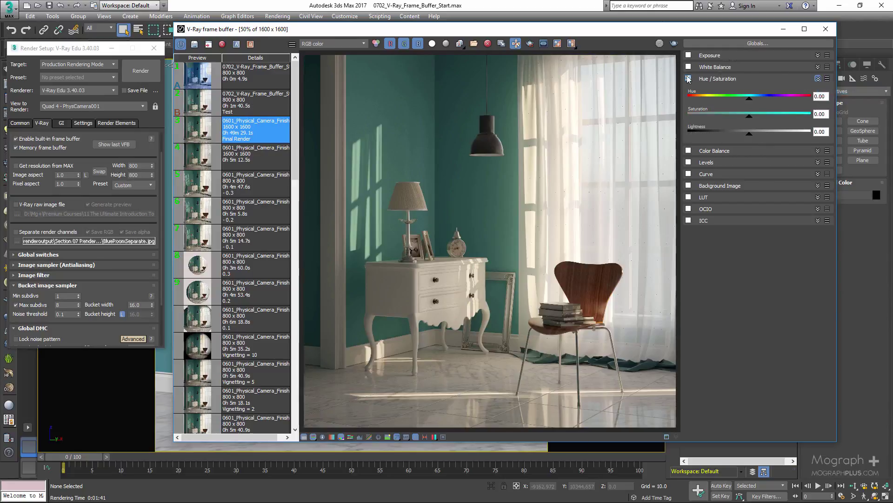
pyautogui.click(689, 78)
# Enable Color Balance, try Cyan/Red 0.61, Magenta/Green -0.65 and Yellow/Blue 0.28 on all tones, and reset the values
pyautogui.click(710, 90)
pyautogui.click(689, 90)
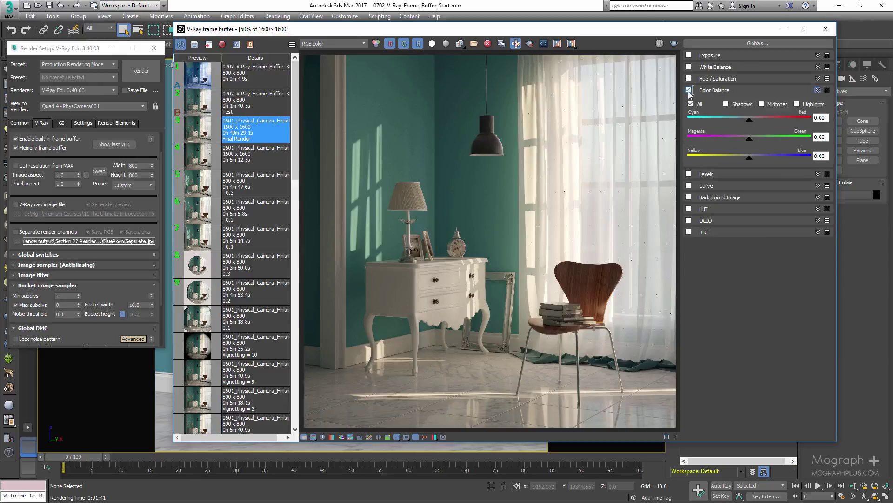
pyautogui.moveTo(749, 121); pyautogui.dragTo(709, 138)
pyautogui.moveTo(751, 163); pyautogui.dragTo(768, 163)
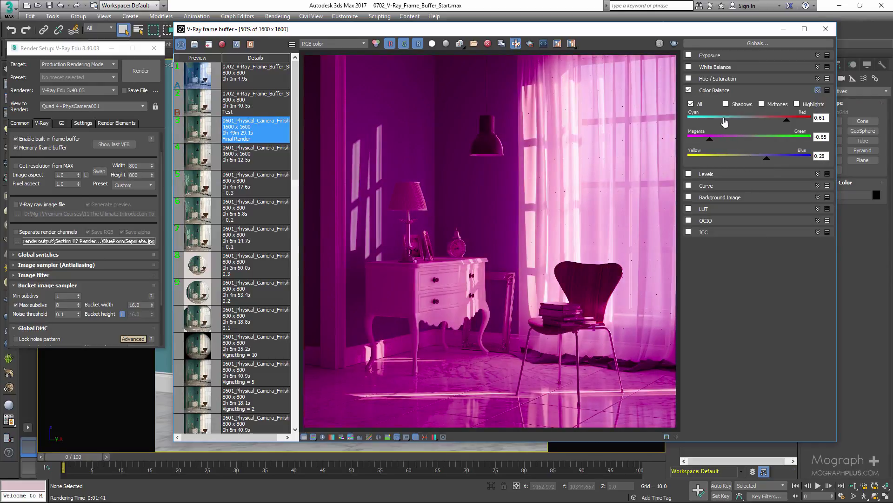
pyautogui.click(818, 90)
pyautogui.click(832, 101)
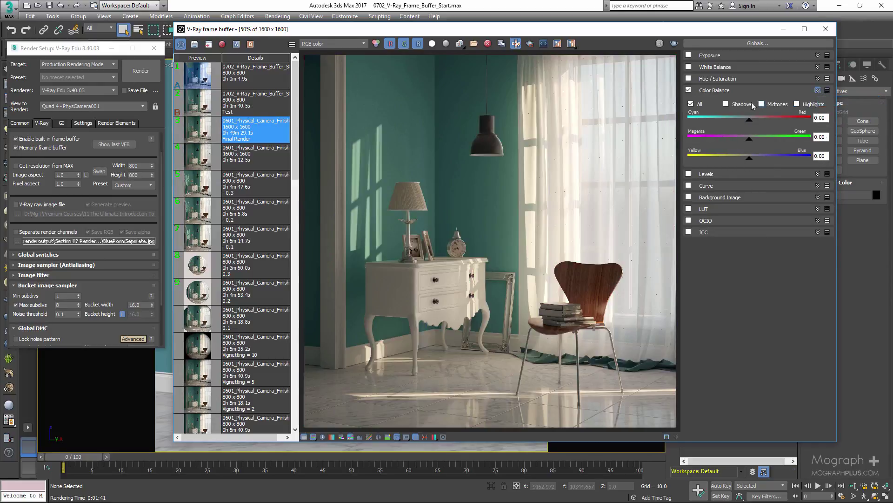
# Try a bluer balance of 0.28 for the shadows and yellow and cyan shifts for the highlights, and reset and disable Color Balance
pyautogui.moveTo(749, 158); pyautogui.dragTo(767, 158)
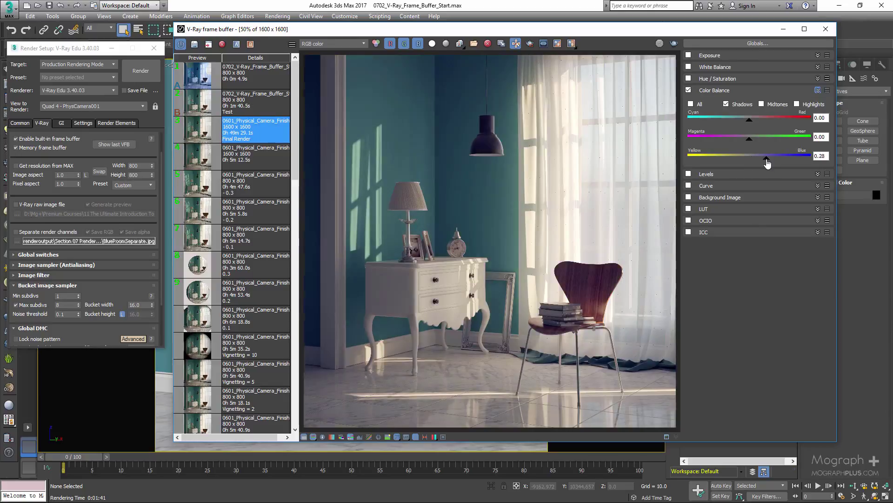
pyautogui.click(797, 104)
pyautogui.moveTo(749, 159); pyautogui.dragTo(725, 164)
pyautogui.moveTo(749, 120); pyautogui.dragTo(742, 121)
pyautogui.click(827, 91)
pyautogui.click(836, 101)
pyautogui.click(726, 92)
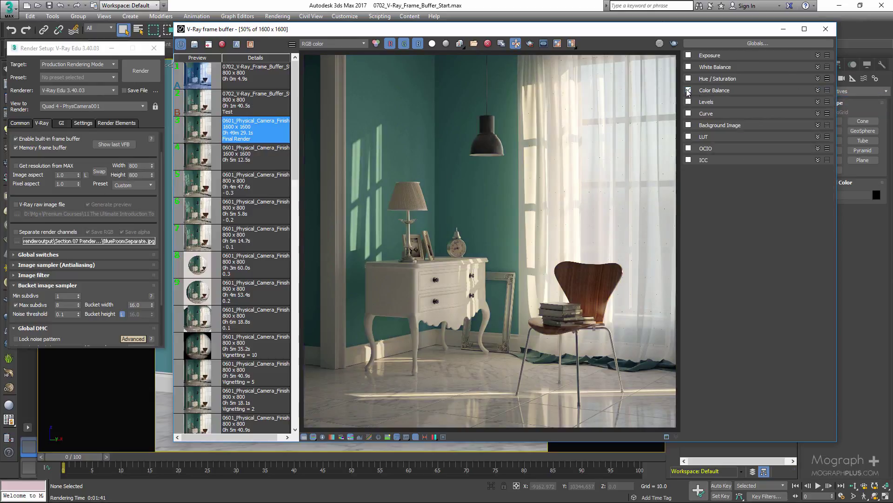
pyautogui.click(689, 90)
# Try the Levels correction by pulling the black and white points slightly inward, and reset and disable it
pyautogui.click(708, 102)
pyautogui.click(689, 101)
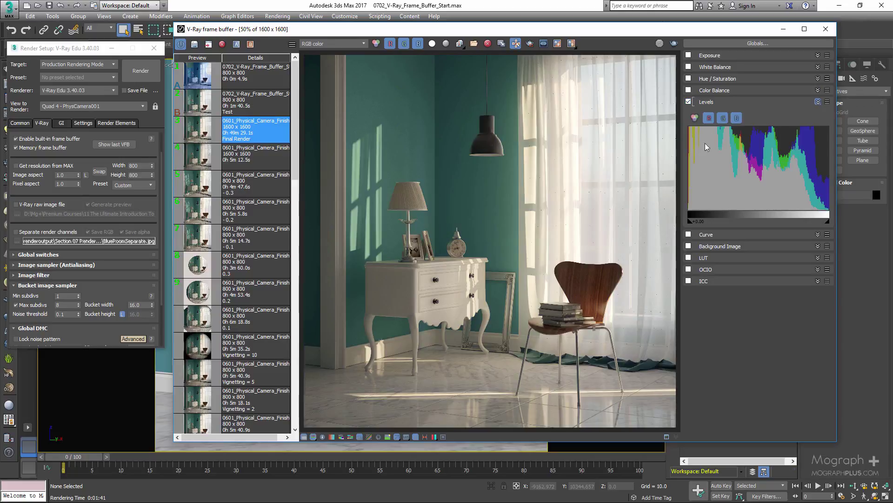
pyautogui.moveTo(690, 227)
pyautogui.mouseDown()
pyautogui.moveTo(705, 227)
pyautogui.moveTo(691, 227)
pyautogui.mouseUp()
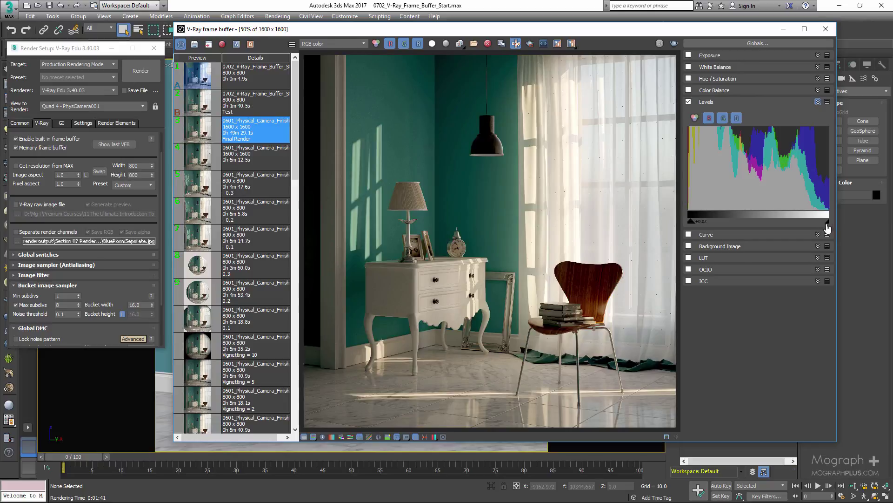
pyautogui.moveTo(827, 224); pyautogui.dragTo(823, 225)
pyautogui.click(828, 101)
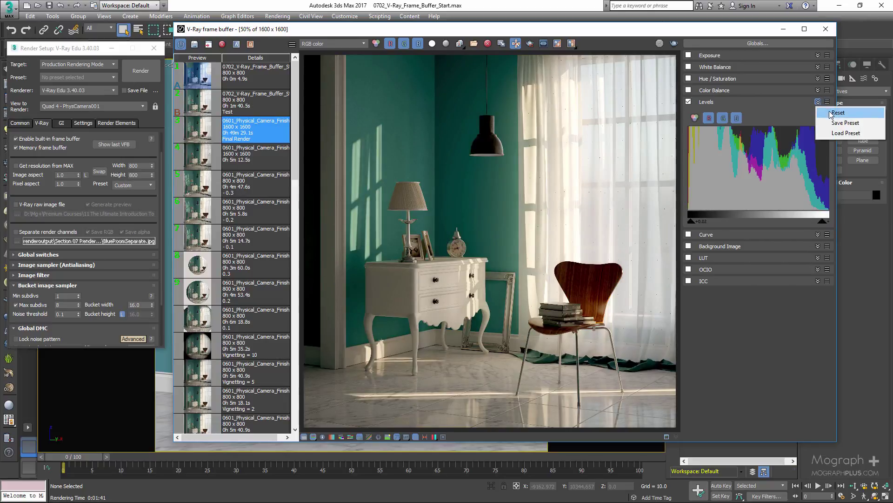
pyautogui.click(833, 112)
pyautogui.click(688, 102)
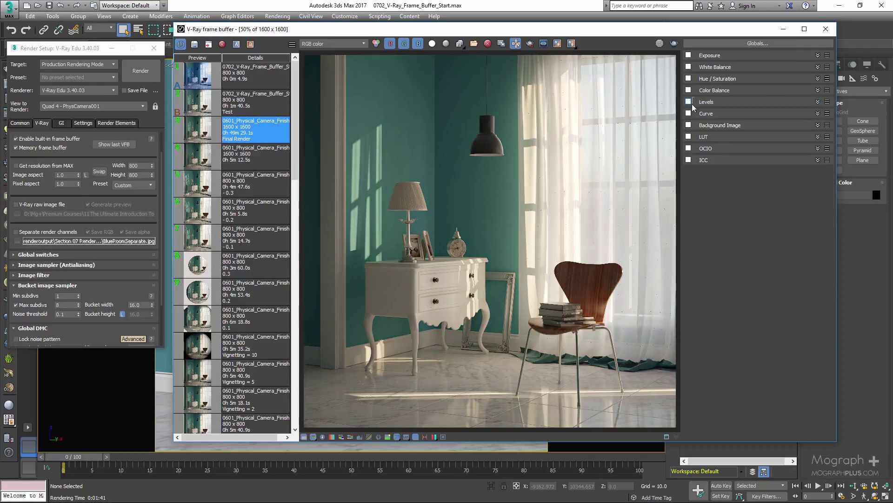
# Enable the Curve correction, bend both end points' tangents into a gentle S-shaped contrast curve, and reset it
pyautogui.click(688, 113)
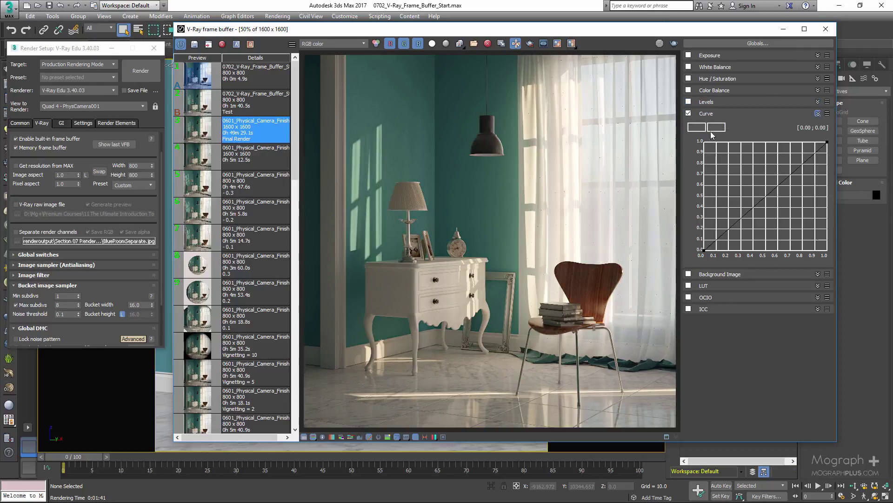
pyautogui.click(703, 250)
pyautogui.moveTo(739, 219); pyautogui.dragTo(746, 224)
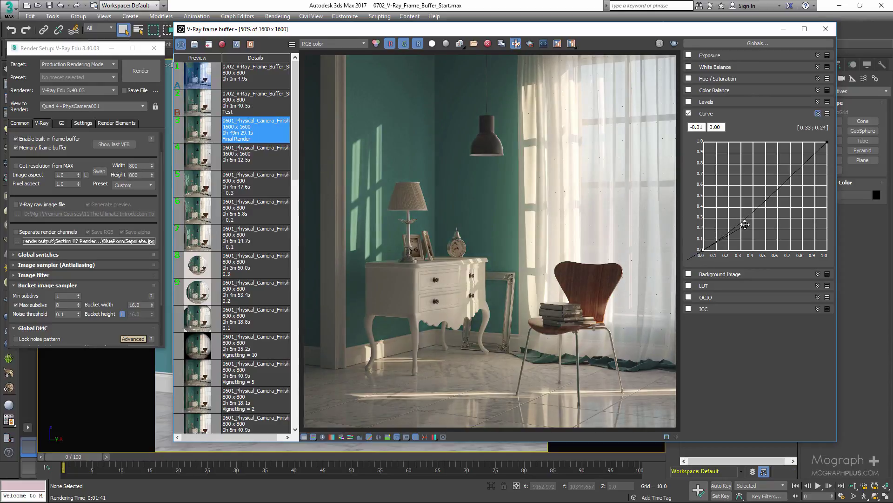
pyautogui.click(828, 141)
pyautogui.moveTo(791, 173); pyautogui.dragTo(783, 162)
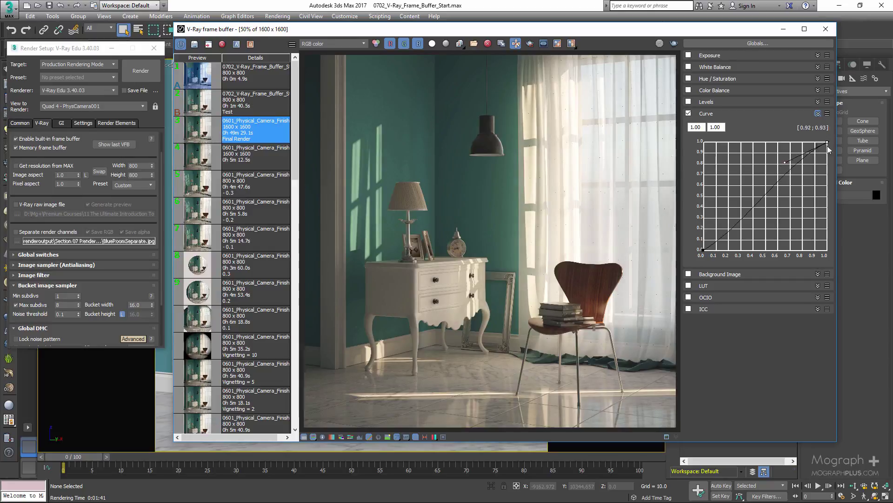
pyautogui.click(827, 113)
pyautogui.click(833, 123)
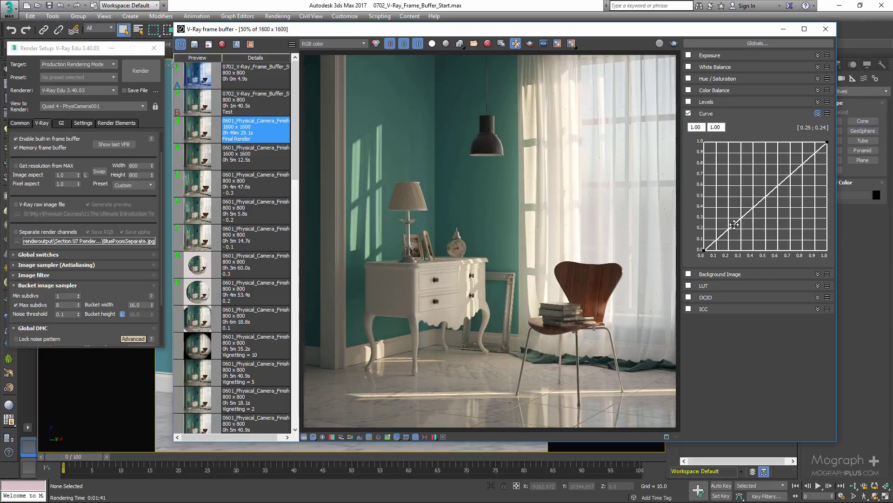
# Add a curve point at about 0.24, 0.38 and convert it to a type with tangent handles
pyautogui.moveTo(733, 225); pyautogui.dragTo(730, 209)
pyautogui.rightClick(720, 205)
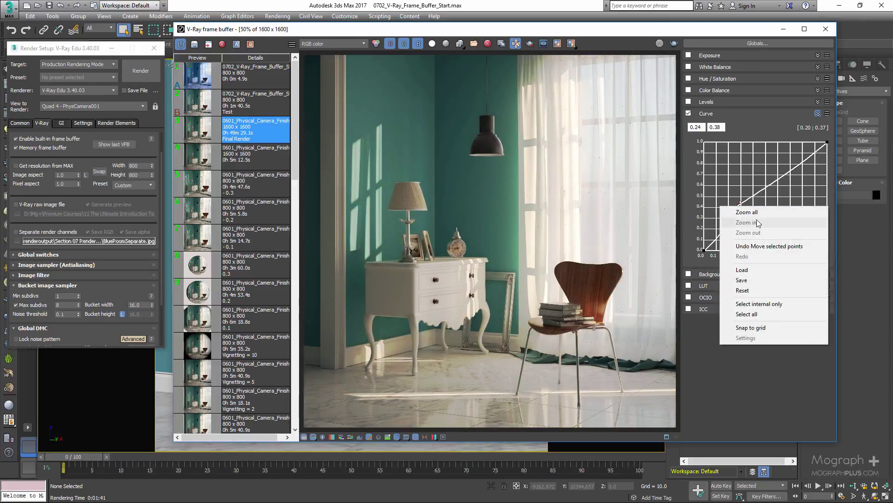
pyautogui.click(723, 191)
pyautogui.click(732, 210)
pyautogui.rightClick(732, 210)
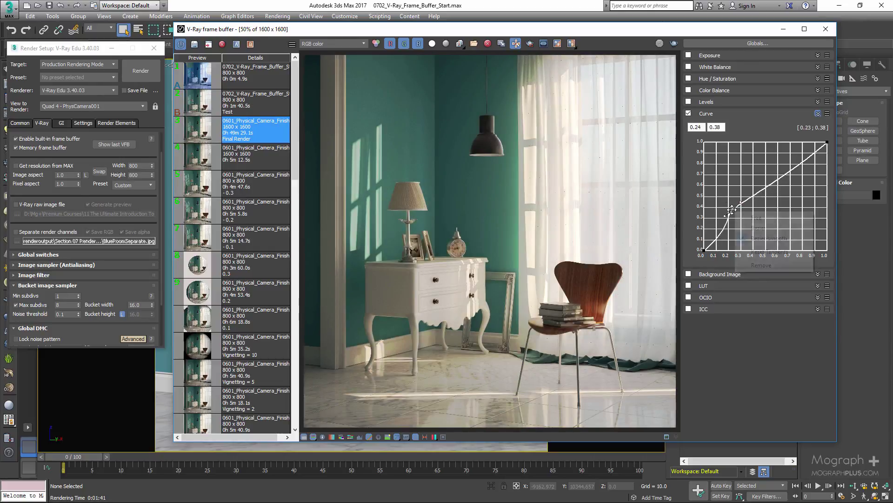
pyautogui.click(741, 225)
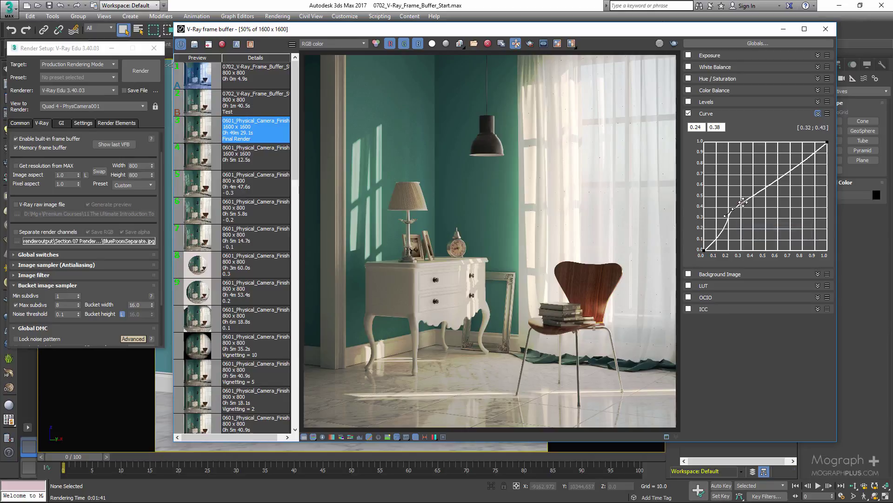
# Reshape the curve with the new point's two tangent handles, reset it, and turn the Curve correction off
pyautogui.moveTo(740, 202); pyautogui.dragTo(761, 159)
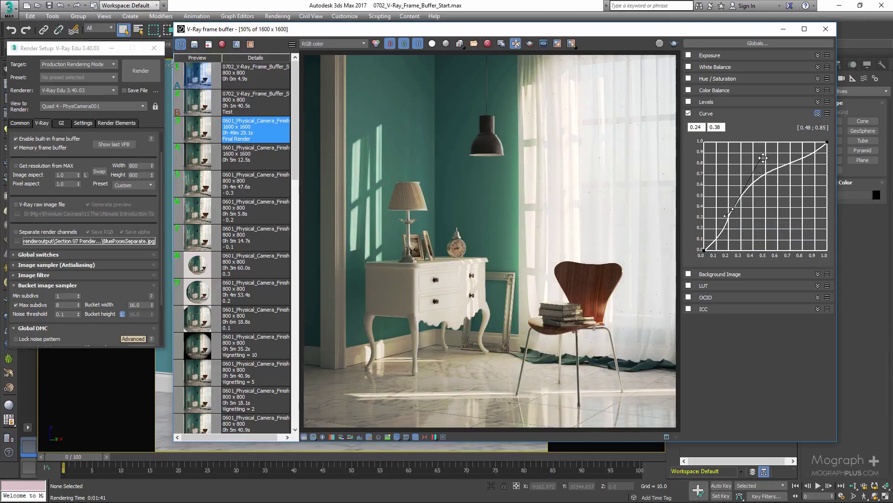
pyautogui.moveTo(727, 216); pyautogui.dragTo(721, 246)
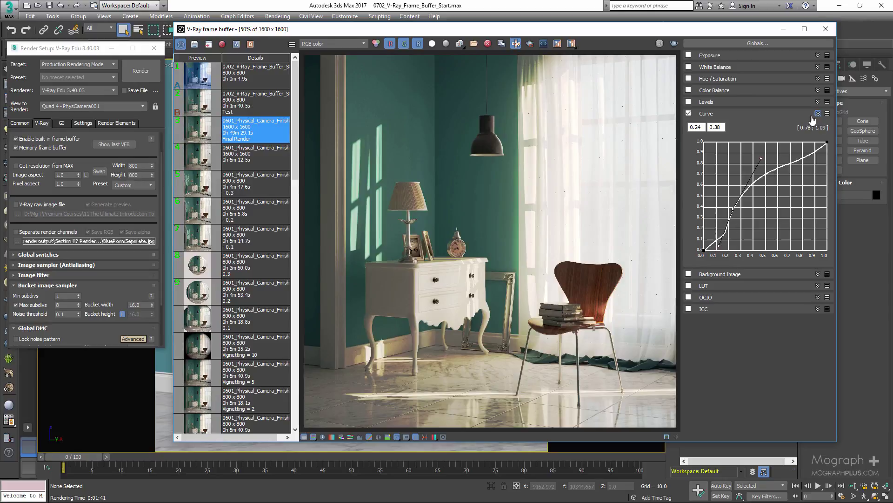
pyautogui.click(827, 114)
pyautogui.click(833, 125)
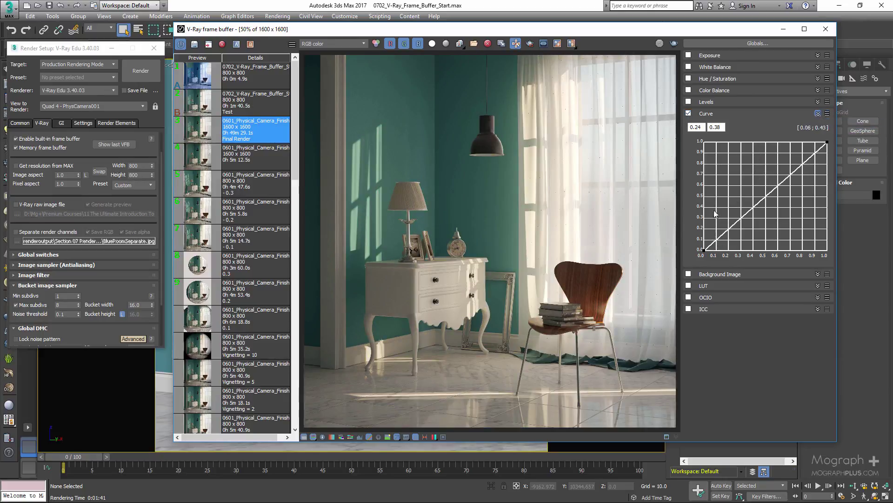
pyautogui.click(829, 115)
pyautogui.click(835, 125)
pyautogui.click(688, 113)
pyautogui.click(708, 114)
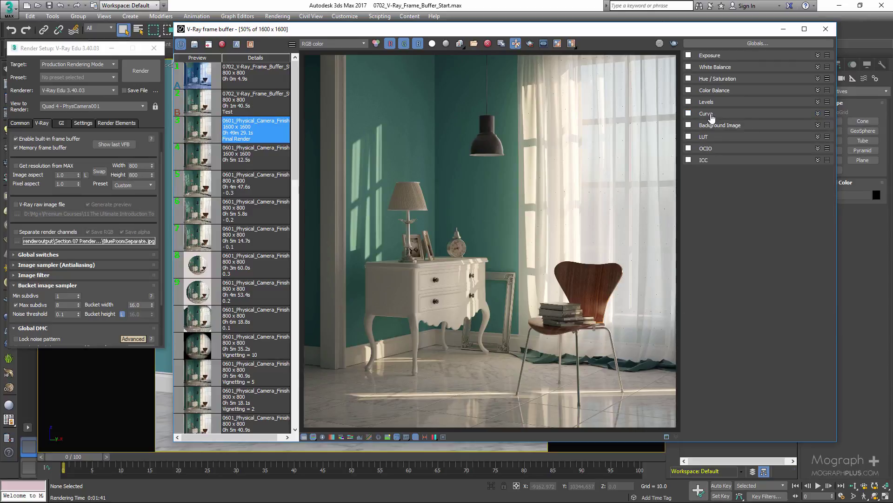
# Expand the Background Image correction's settings and hide the render history, moving the frame buffer window over the viewport
pyautogui.click(717, 127)
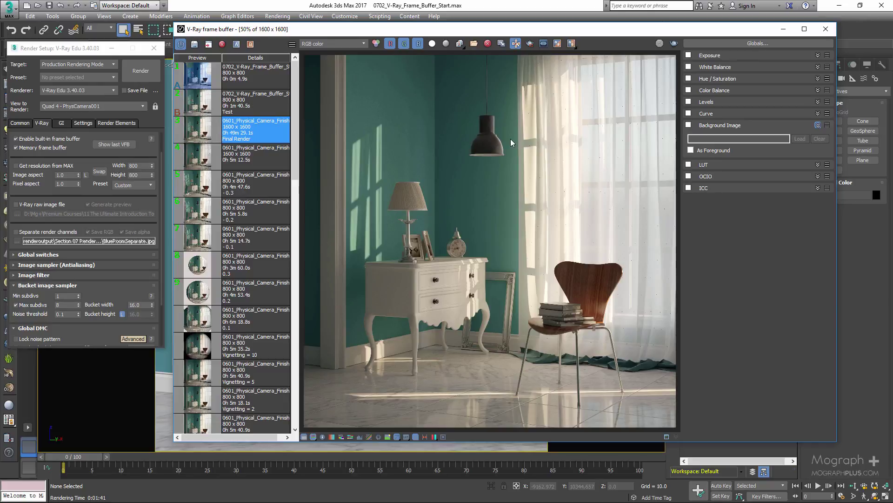
pyautogui.click(415, 438)
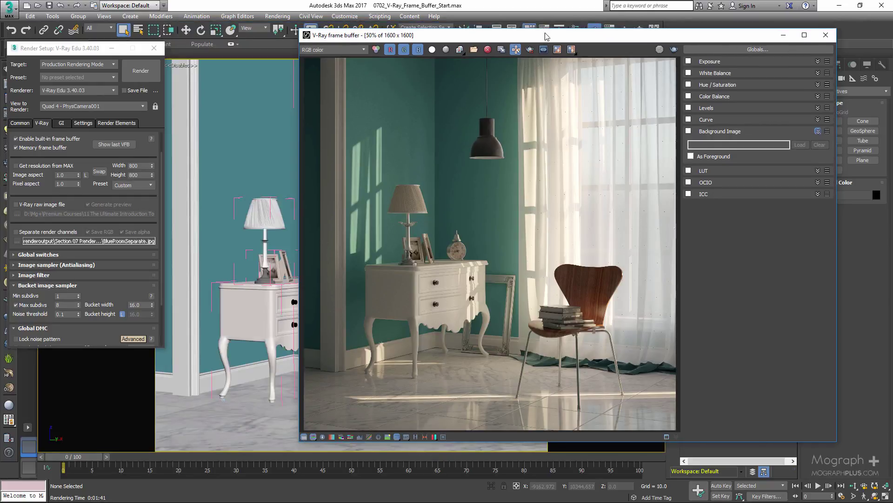
pyautogui.moveTo(552, 30); pyautogui.dragTo(480, 35)
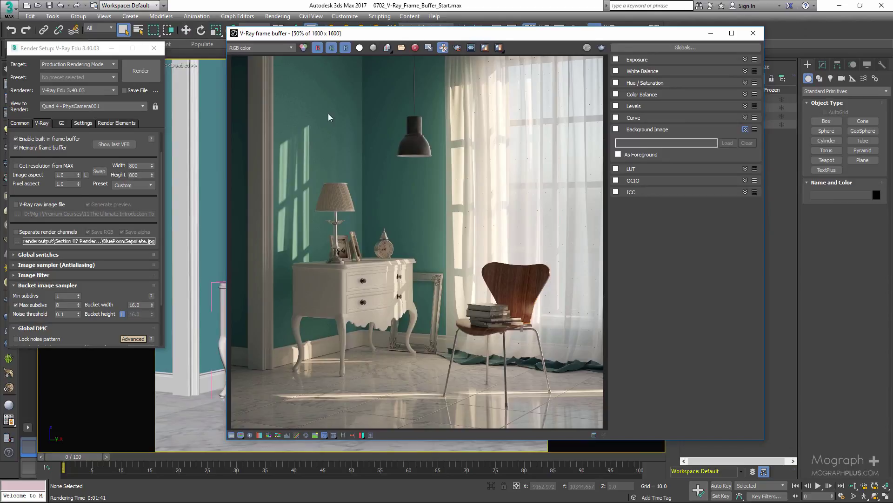
# Inspect the background render channel and render the scene again with the environment's Use Map option off
pyautogui.click(253, 51)
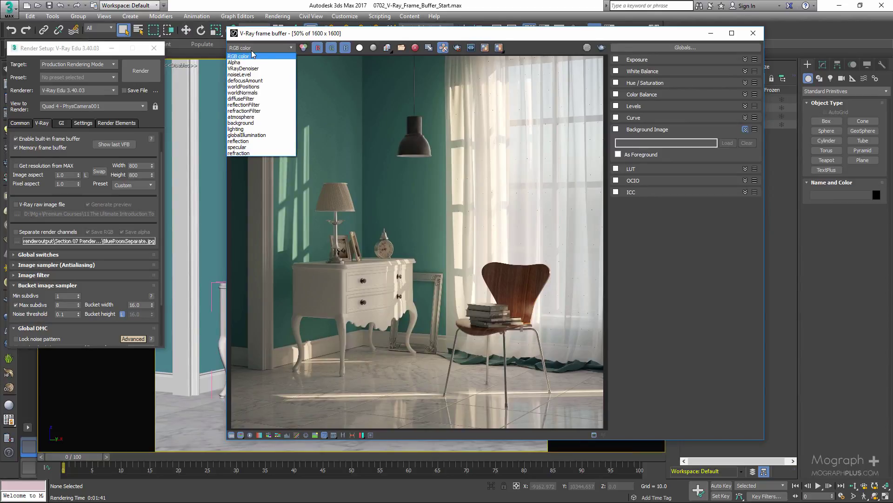
pyautogui.click(260, 122)
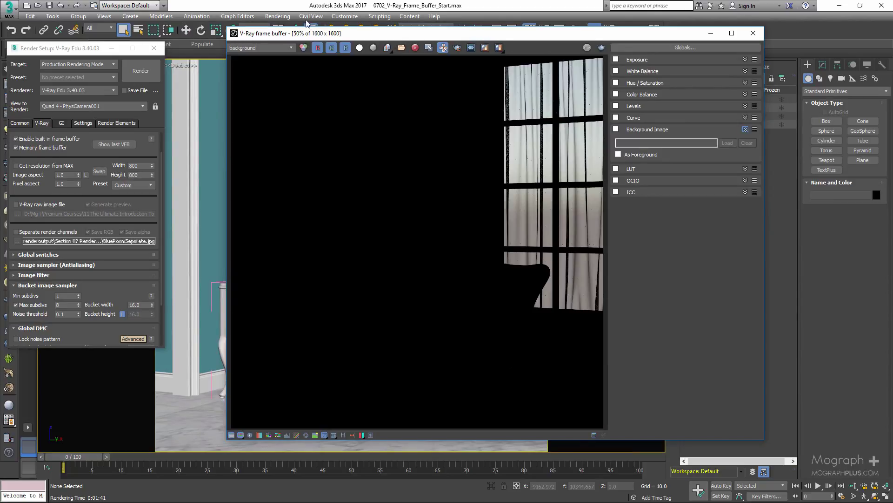
pyautogui.click(279, 17)
pyautogui.click(354, 146)
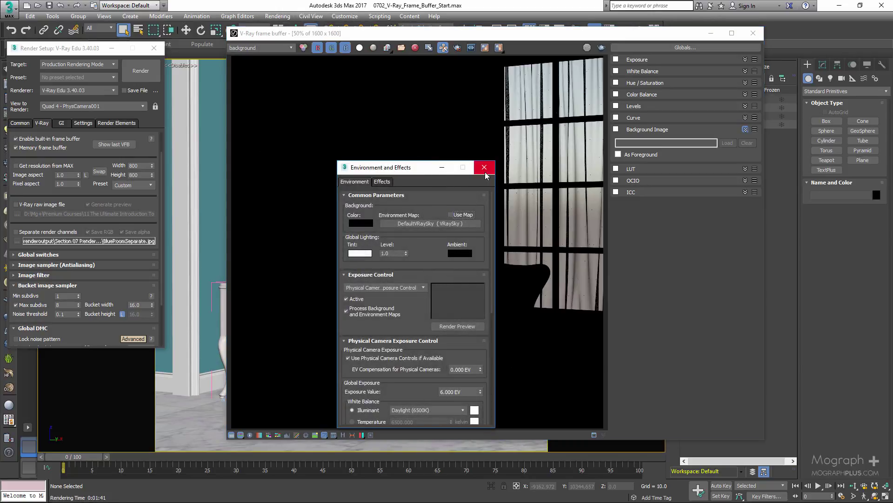
pyautogui.click(485, 170)
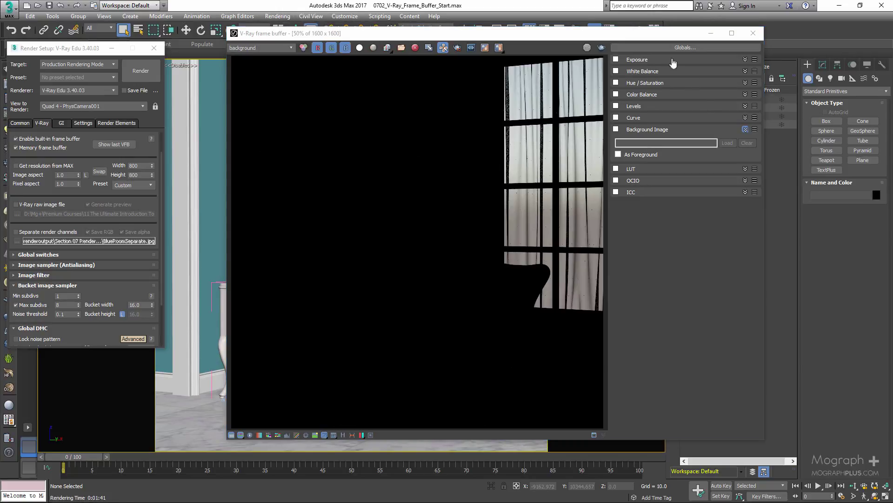
pyautogui.click(603, 47)
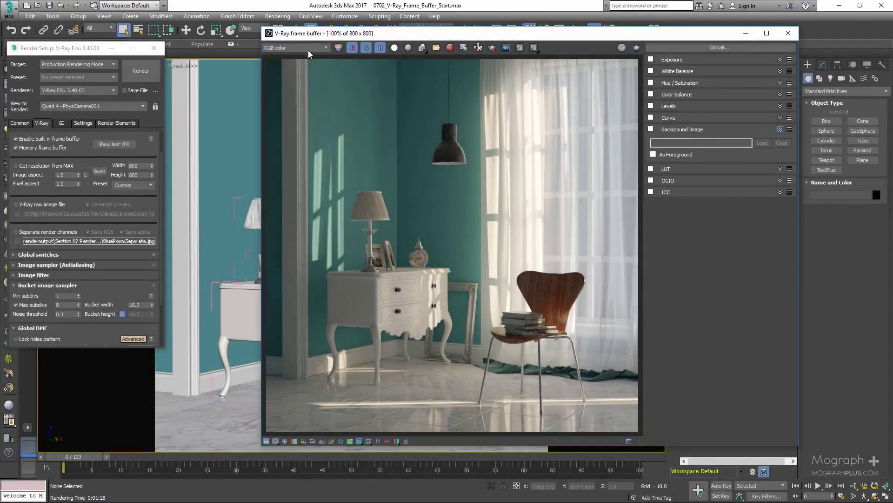
# Enable the Background Image correction and load Sky.JPG from the project's sceneassets\images folder
pyautogui.scroll(2, 593, 164)
pyautogui.scroll(-2, 577, 168)
pyautogui.click(651, 130)
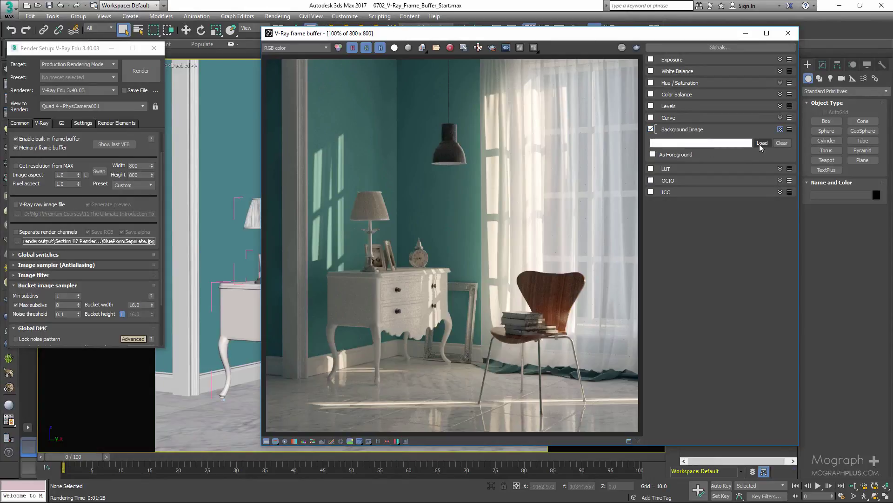
pyautogui.click(762, 143)
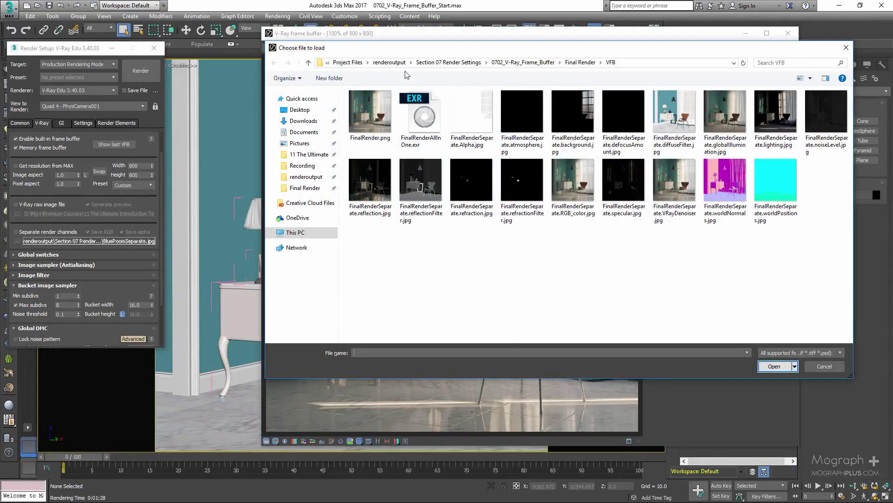
pyautogui.click(348, 62)
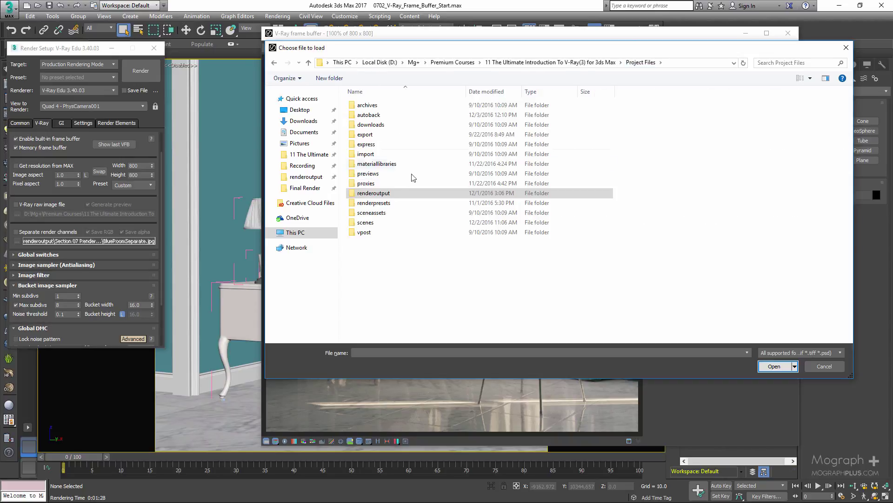
pyautogui.doubleClick(392, 213)
pyautogui.doubleClick(392, 124)
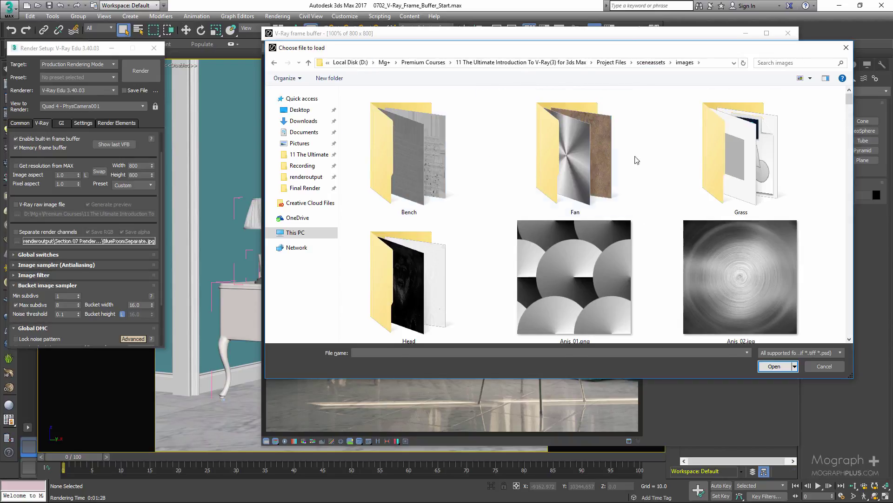
pyautogui.moveTo(849, 100); pyautogui.dragTo(867, 300)
pyautogui.click(758, 237)
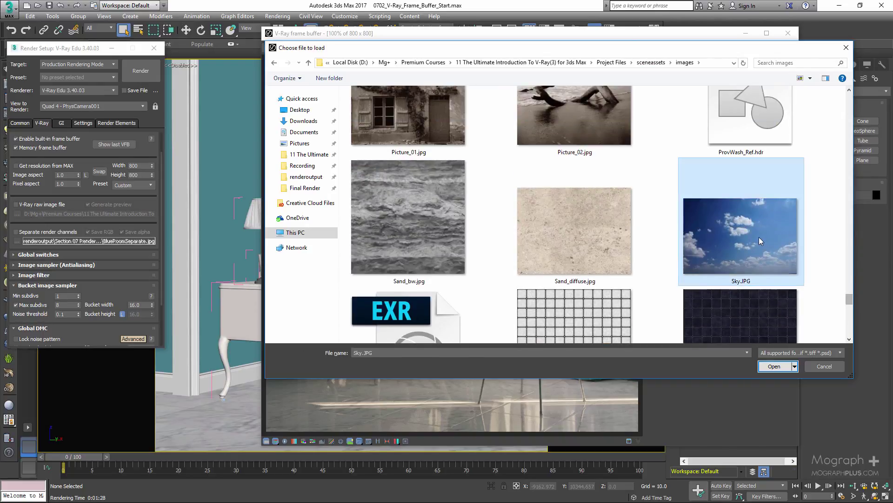
pyautogui.doubleClick(741, 224)
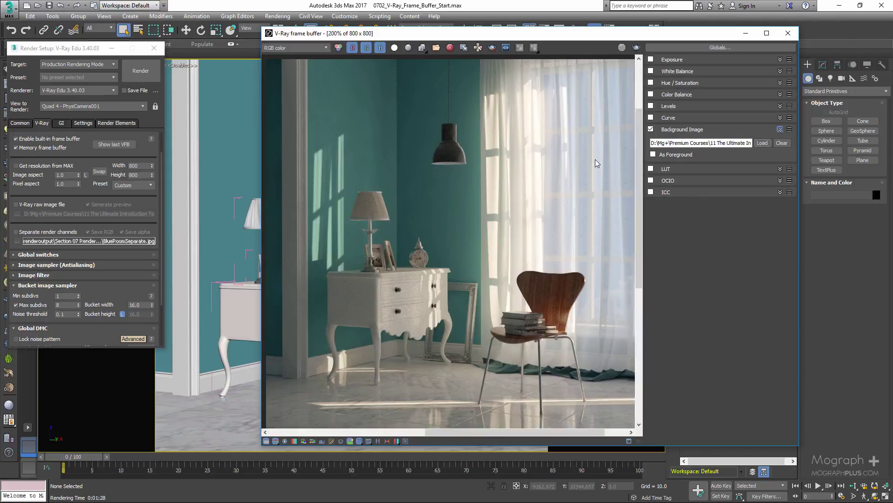
# Compare the window area of the render with the Background Image correction on and off, close up and at full view
pyautogui.scroll(1, 596, 159)
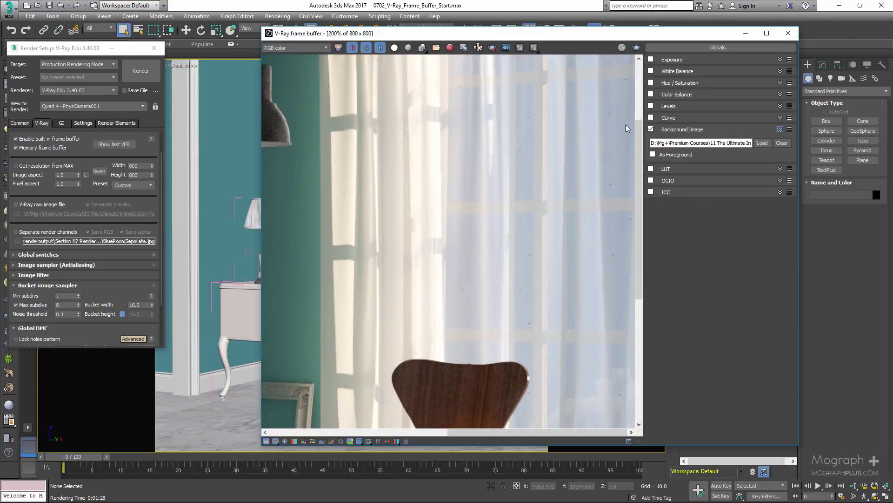
pyautogui.click(651, 130)
pyautogui.click(651, 130)
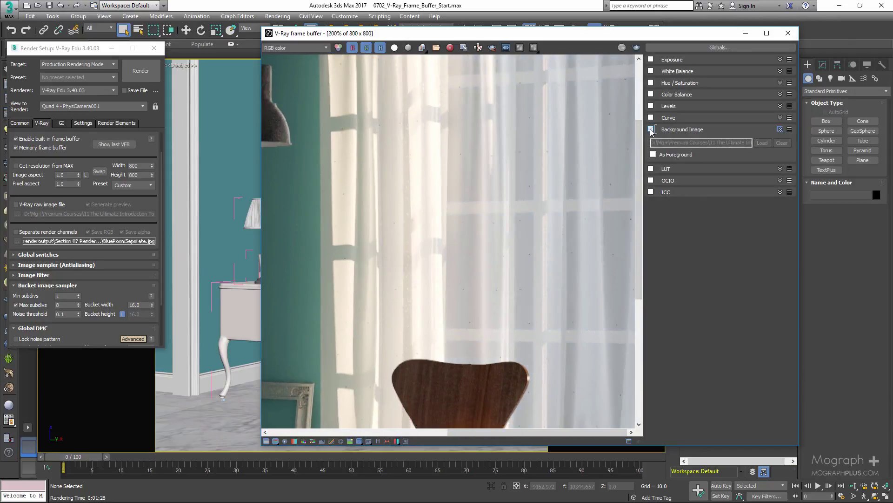
pyautogui.click(650, 129)
pyautogui.click(651, 130)
pyautogui.scroll(-1, 551, 165)
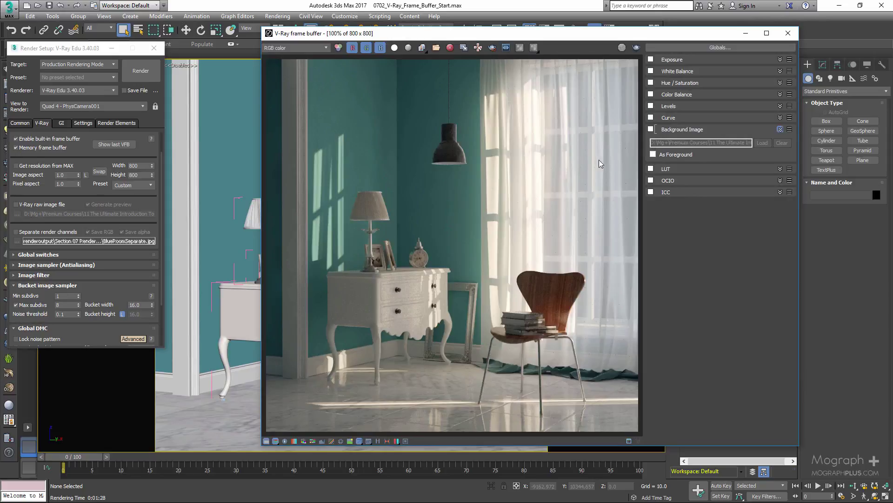
pyautogui.click(651, 129)
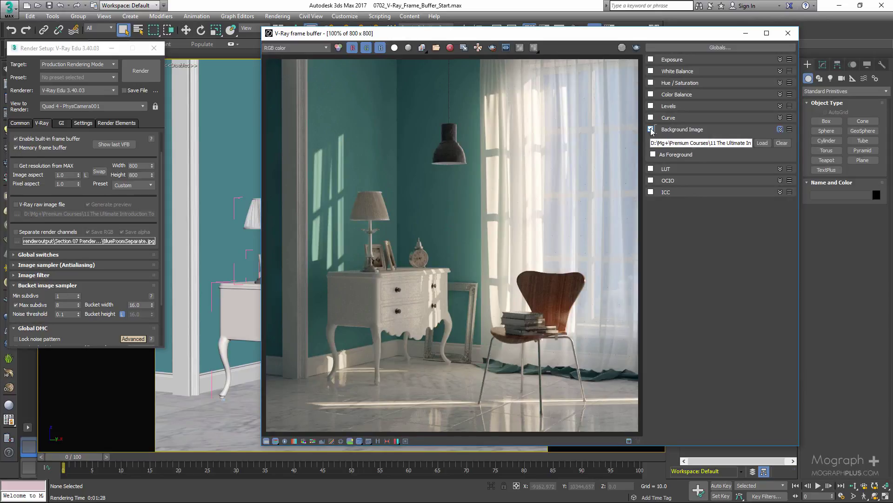
pyautogui.click(651, 129)
pyautogui.click(651, 129)
pyautogui.click(651, 129)
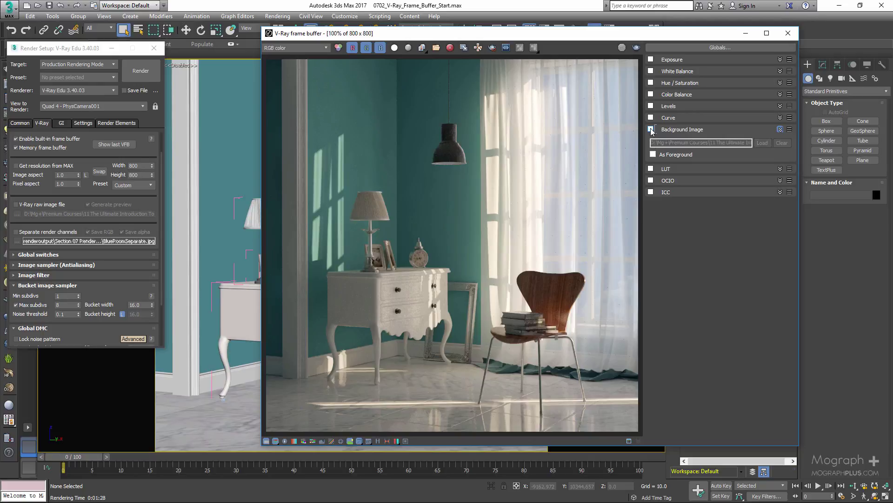
pyautogui.click(651, 129)
pyautogui.click(651, 129)
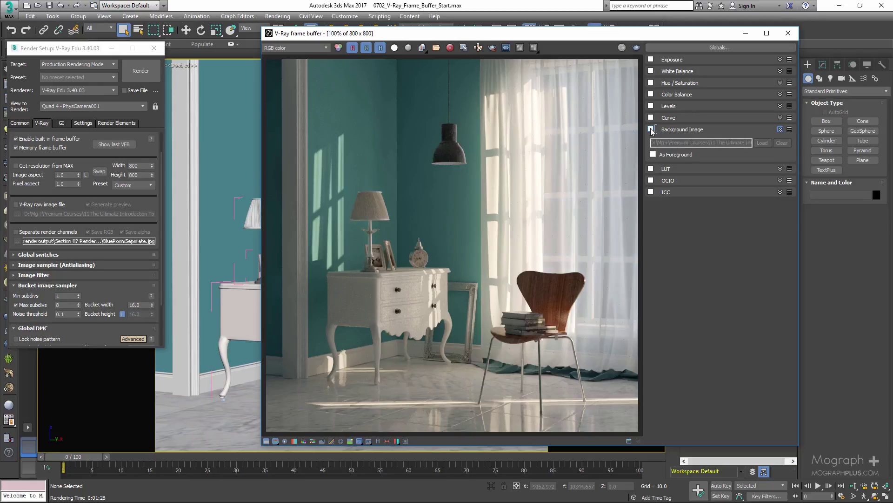
pyautogui.click(651, 129)
# Try the background image's As Foreground option, switch it off again, and turn the Background Image correction off
pyautogui.click(653, 155)
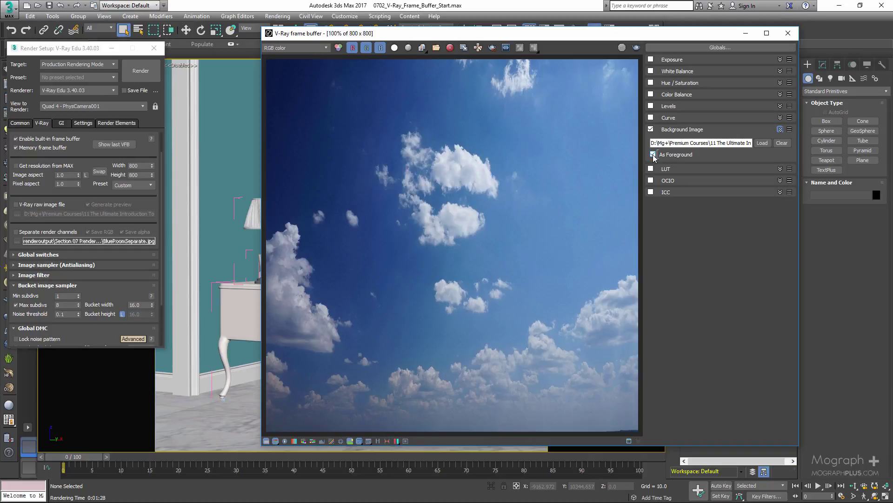
pyautogui.click(653, 154)
pyautogui.click(653, 155)
pyautogui.click(652, 154)
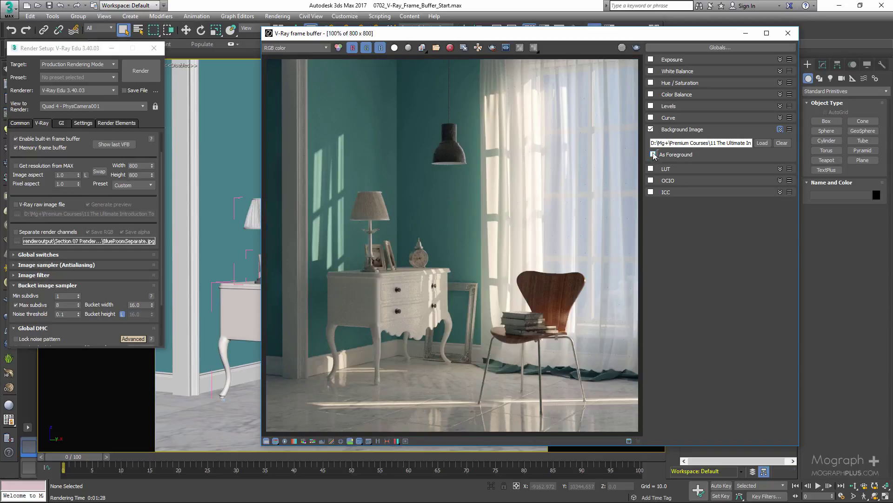
pyautogui.click(651, 129)
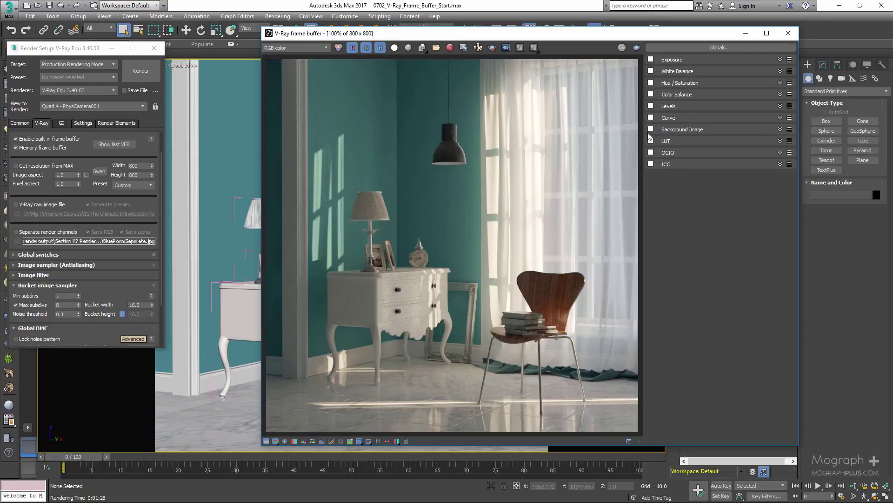
# Show the render history with the Final Render entry loaded, and expand the LUT, OCIO and ICC settings
pyautogui.click(378, 441)
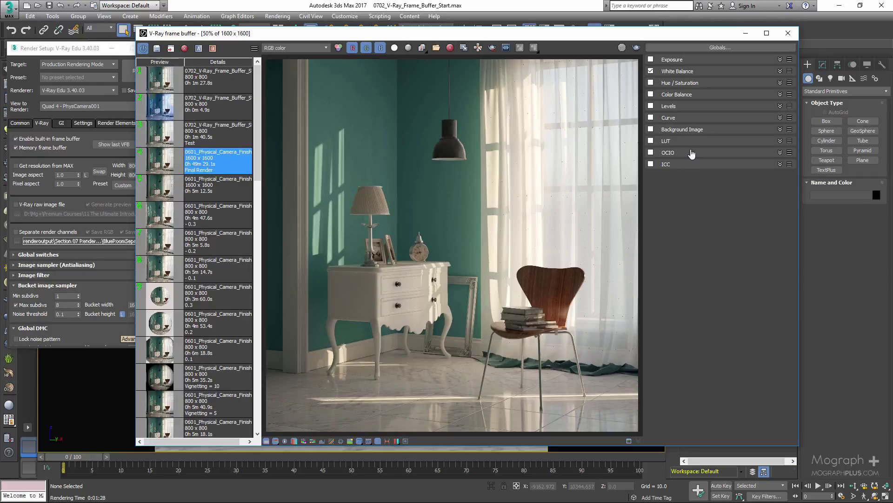
pyautogui.click(679, 141)
pyautogui.click(681, 180)
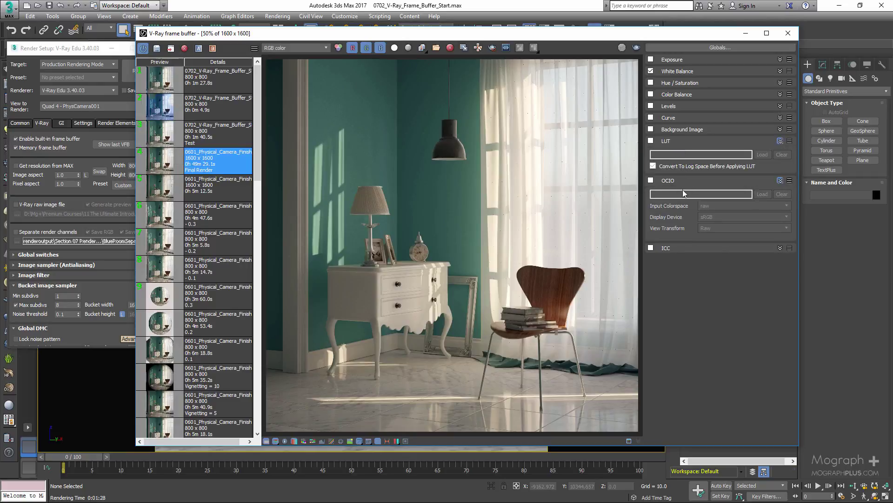
pyautogui.click(693, 247)
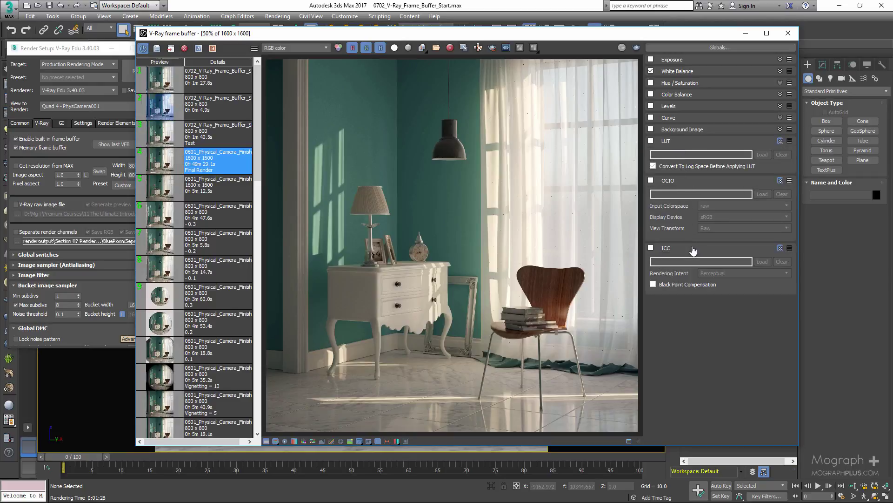
# Enable the LUT correction and load SONY_EE_Slog1_R800.cube from the 0702_V-Ray_Frame_Buffer folder under renderoutput\Section 07 Render Settings
pyautogui.click(650, 140)
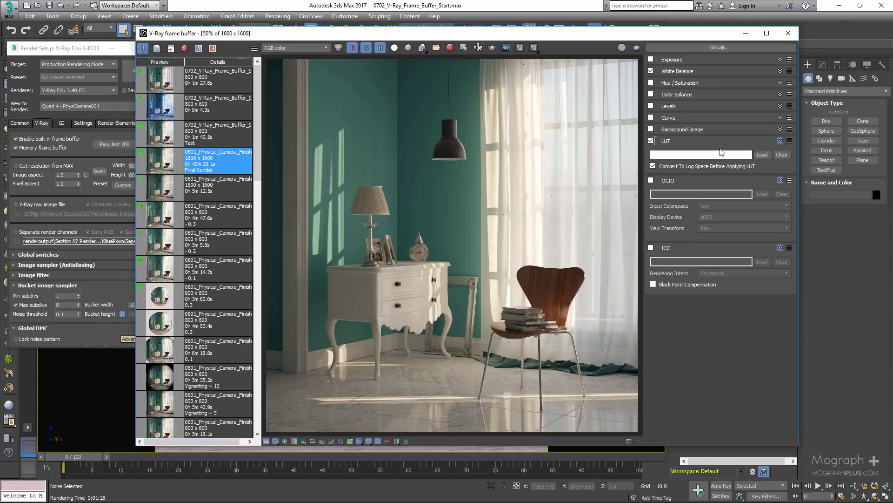
pyautogui.click(757, 155)
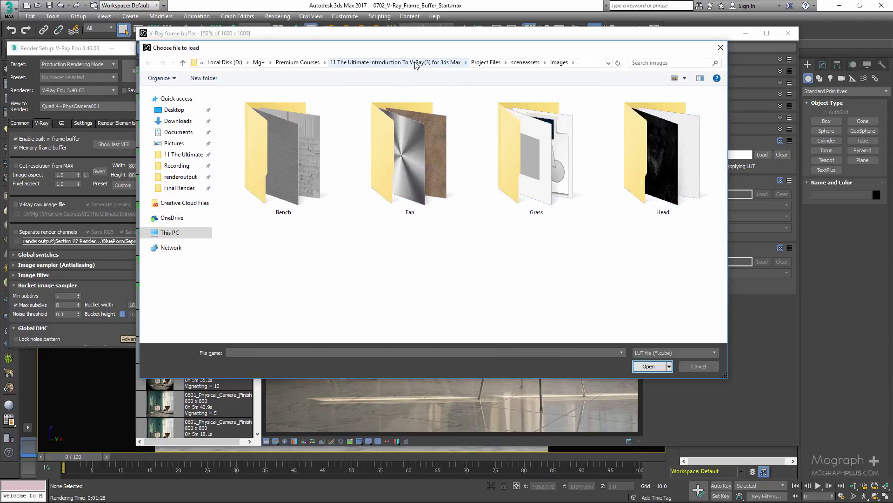
pyautogui.click(478, 63)
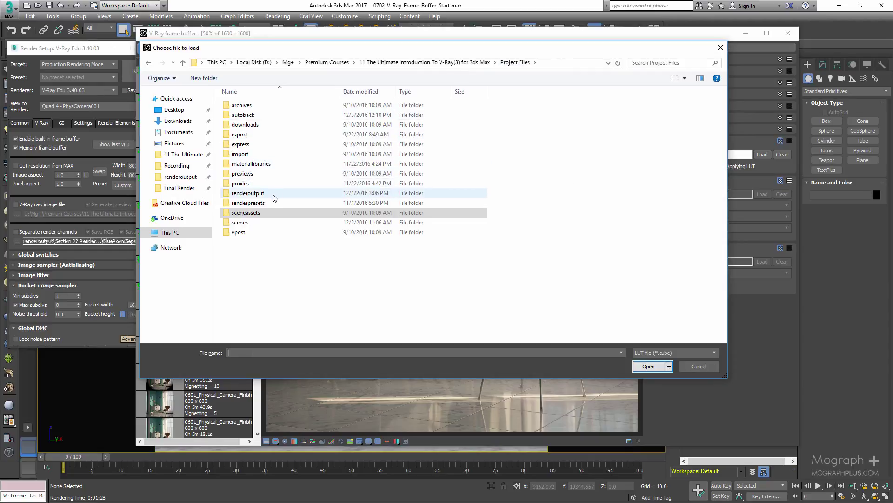
pyautogui.doubleClick(280, 195)
pyautogui.doubleClick(269, 154)
pyautogui.doubleClick(285, 116)
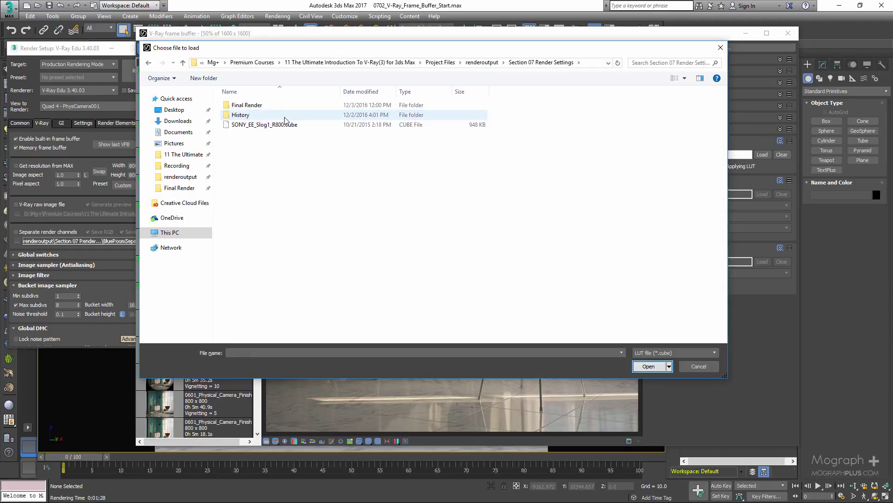
pyautogui.click(291, 123)
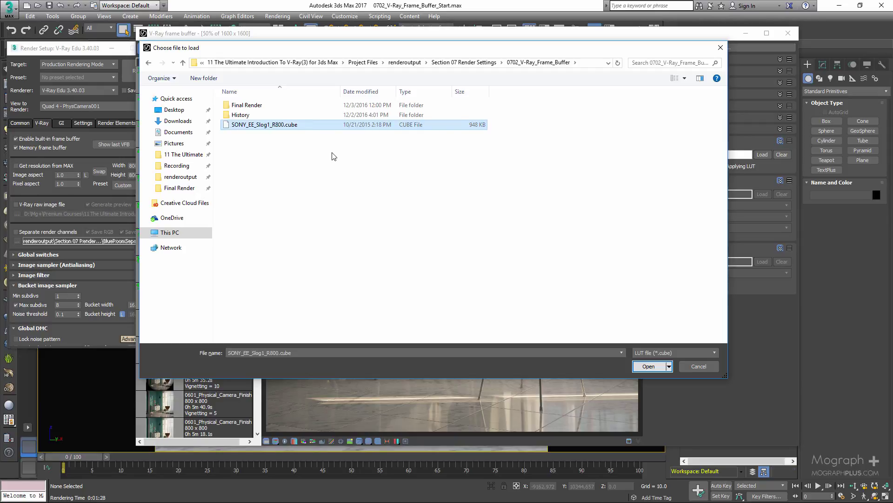
pyautogui.doubleClick(269, 125)
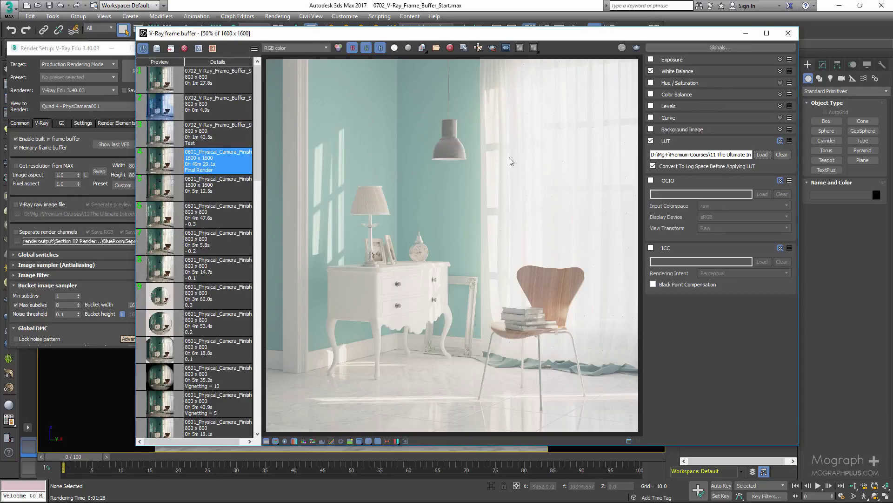
# Turn off Convert To Log Space Before Applying LUT and compare the render with the LUT on and off
pyautogui.click(654, 166)
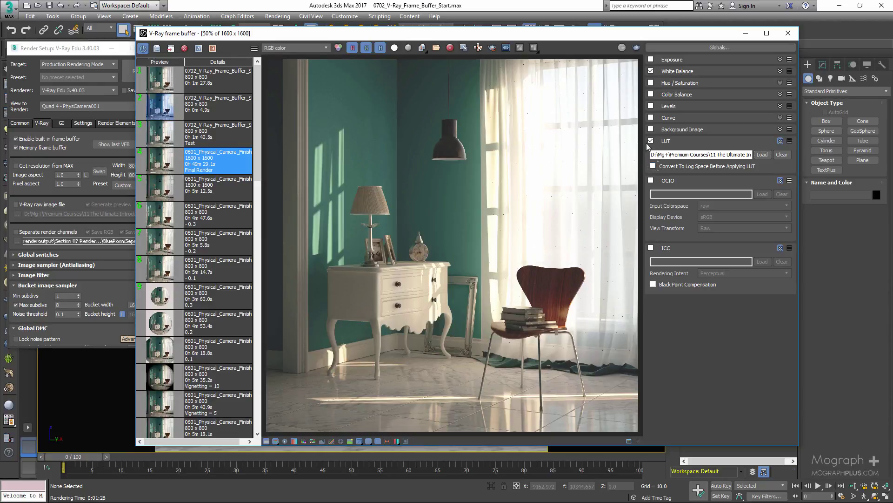
pyautogui.click(651, 142)
pyautogui.click(651, 142)
pyautogui.click(651, 142)
pyautogui.click(651, 142)
pyautogui.click(651, 142)
pyautogui.click(651, 142)
pyautogui.click(650, 142)
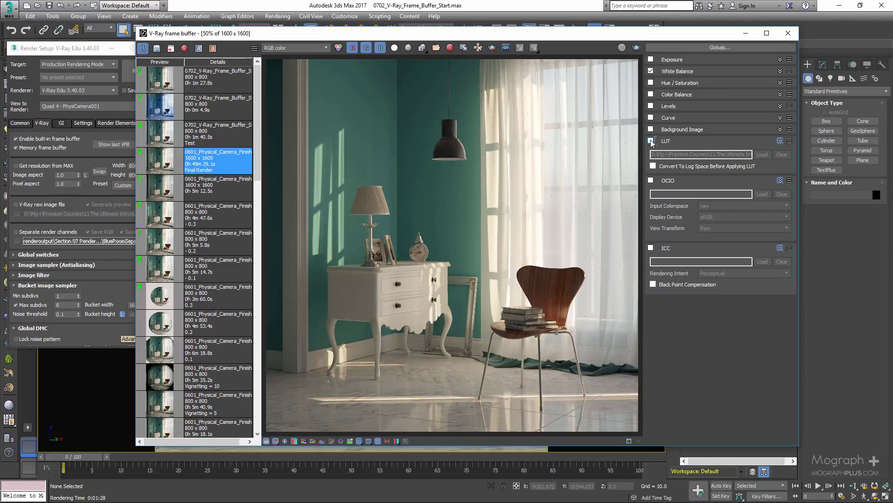
pyautogui.click(651, 142)
pyautogui.click(651, 142)
pyautogui.click(651, 142)
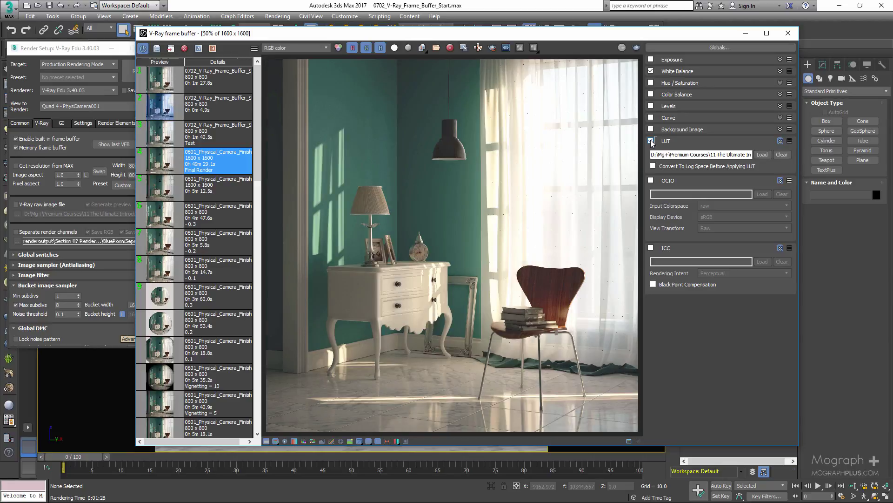
pyautogui.click(651, 142)
pyautogui.click(651, 142)
pyautogui.click(651, 142)
pyautogui.click(651, 142)
pyautogui.click(651, 142)
pyautogui.click(651, 142)
# Enable the Exposure correction, set Highlight Burn to 0.78, and turn the correction off again
pyautogui.click(664, 61)
pyautogui.click(651, 59)
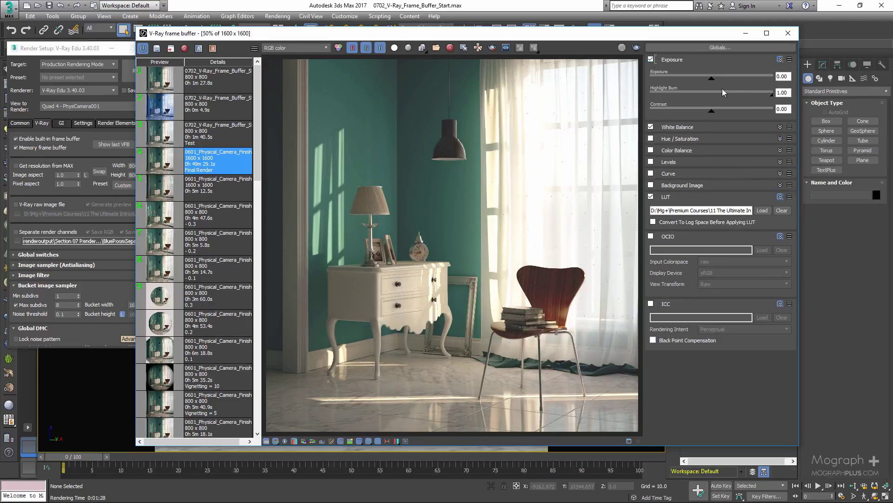
pyautogui.moveTo(771, 98)
pyautogui.mouseDown()
pyautogui.moveTo(735, 100)
pyautogui.moveTo(746, 96)
pyautogui.mouseUp()
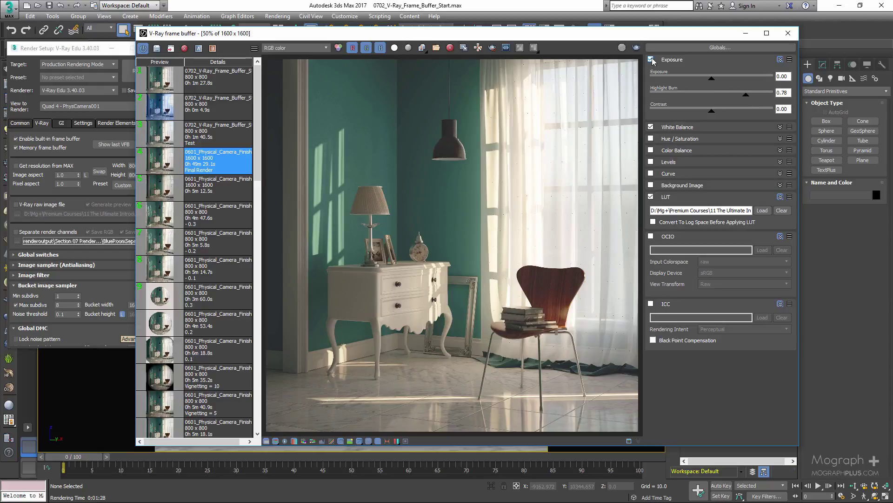
pyautogui.click(651, 60)
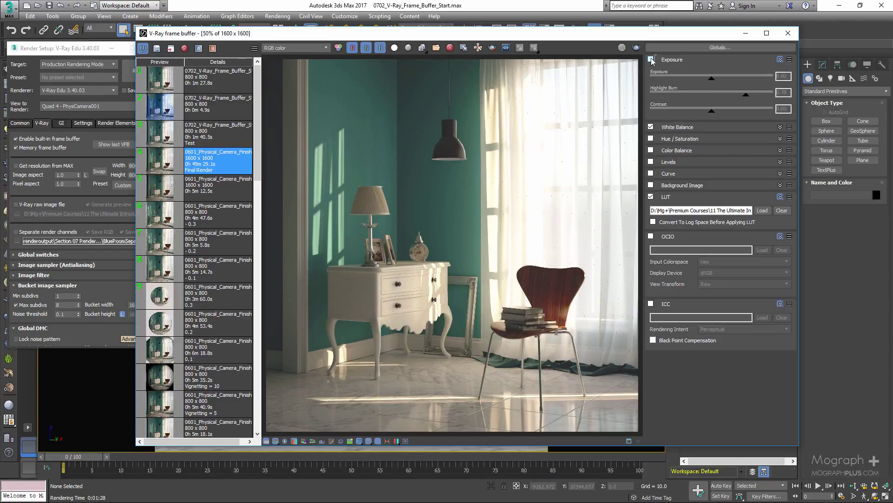
# Turn off the LUT and White Balance corrections and collapse the LUT, OCIO, ICC and Exposure settings
pyautogui.click(651, 197)
pyautogui.click(667, 197)
pyautogui.click(673, 209)
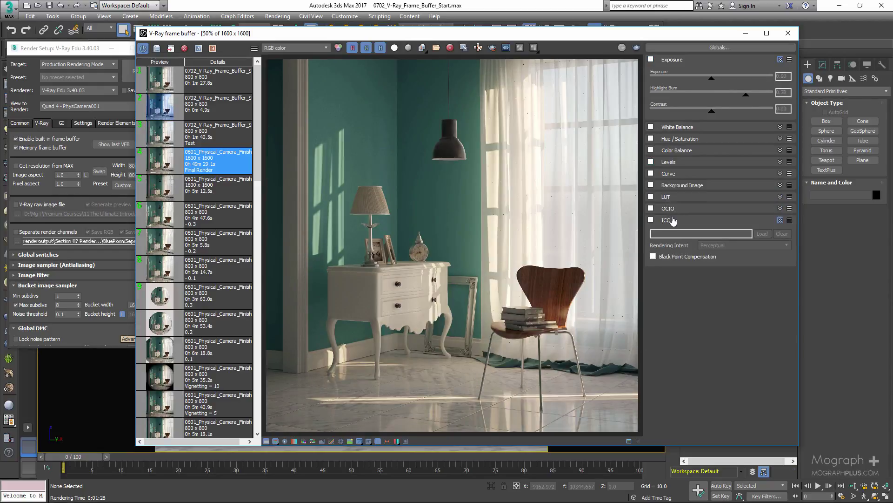
pyautogui.click(670, 220)
pyautogui.click(671, 61)
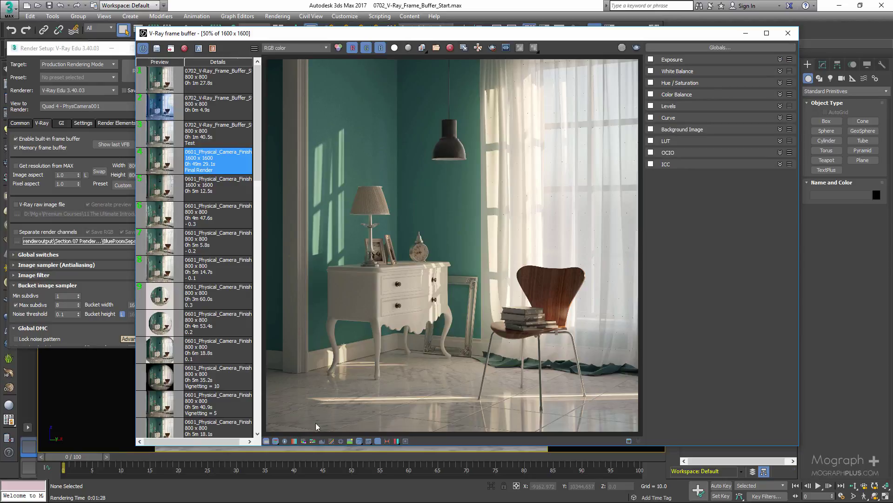
# Toggle force color clamping to inspect the render's clamped colors, restore it, and open the pixel information window
pyautogui.click(276, 442)
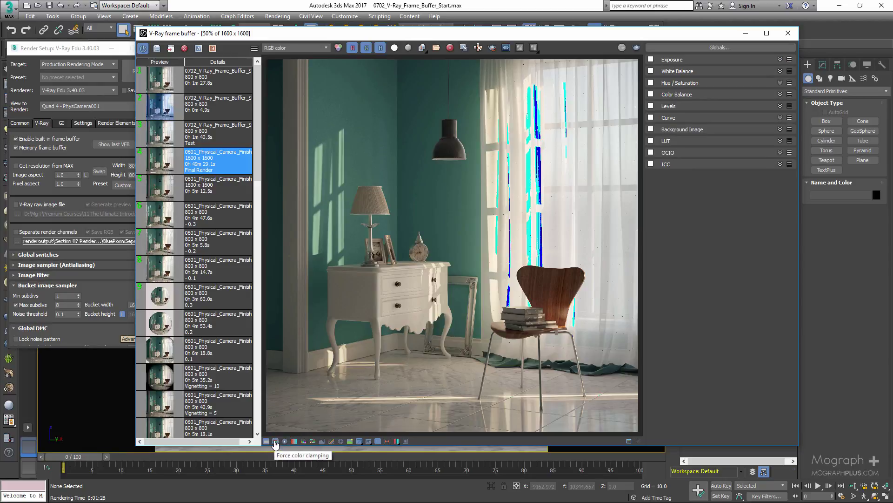
pyautogui.click(276, 442)
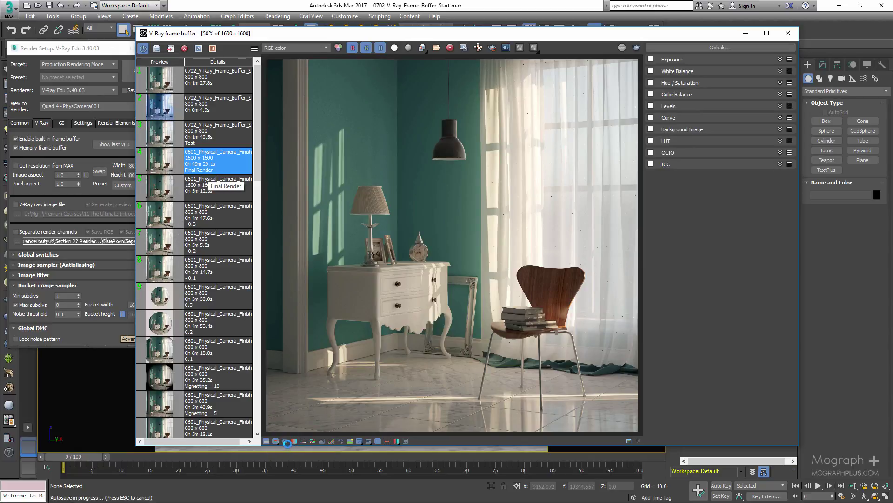
pyautogui.rightClick(501, 142)
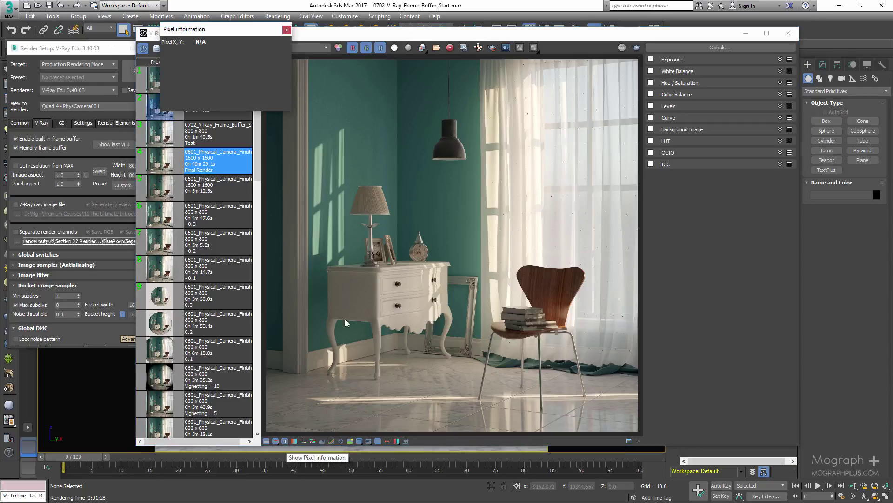
# Sample pixel colors across the render, close the pixel information window, and inspect more points on the image
pyautogui.moveTo(500, 143); pyautogui.dragTo(393, 162, button='right')
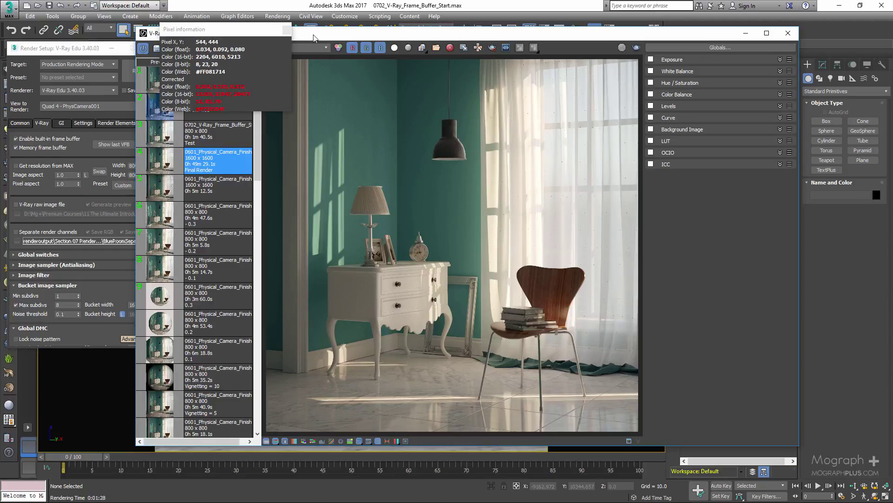
pyautogui.click(289, 33)
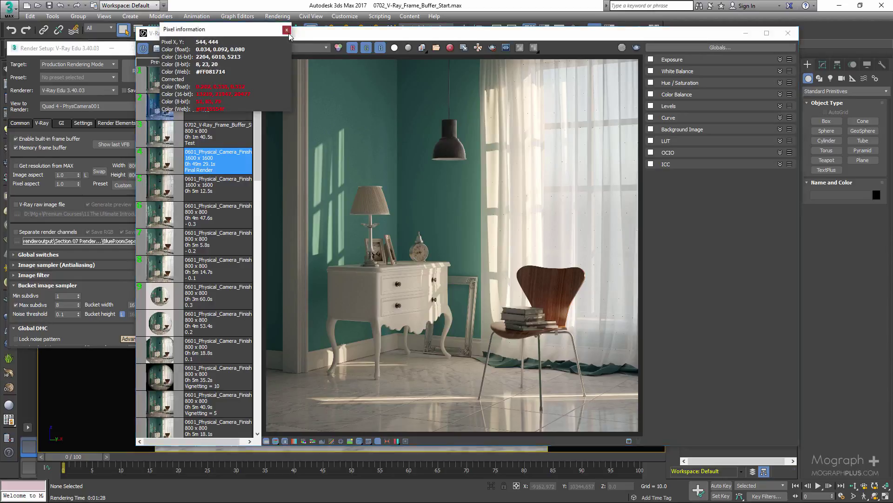
pyautogui.rightClick(379, 88)
pyautogui.rightClick(443, 188)
pyautogui.moveTo(562, 153); pyautogui.dragTo(415, 184, button='right')
pyautogui.rightClick(399, 102)
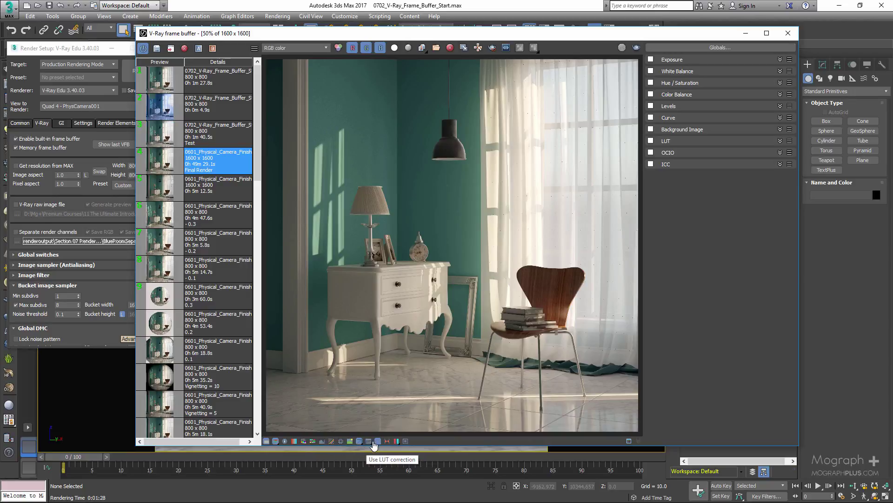
# Toggle the sRGB color display off and on, then preview the render with the ICC correction and restore sRGB
pyautogui.click(359, 441)
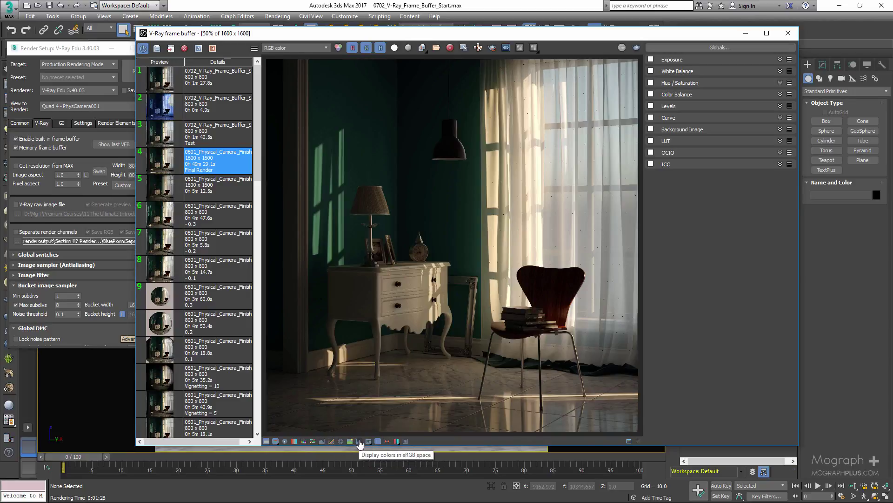
pyautogui.click(360, 442)
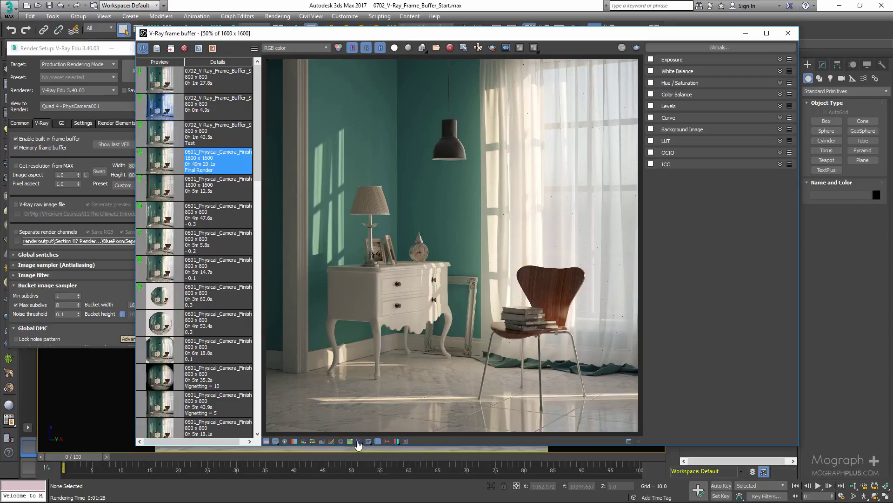
pyautogui.click(361, 443)
pyautogui.click(360, 442)
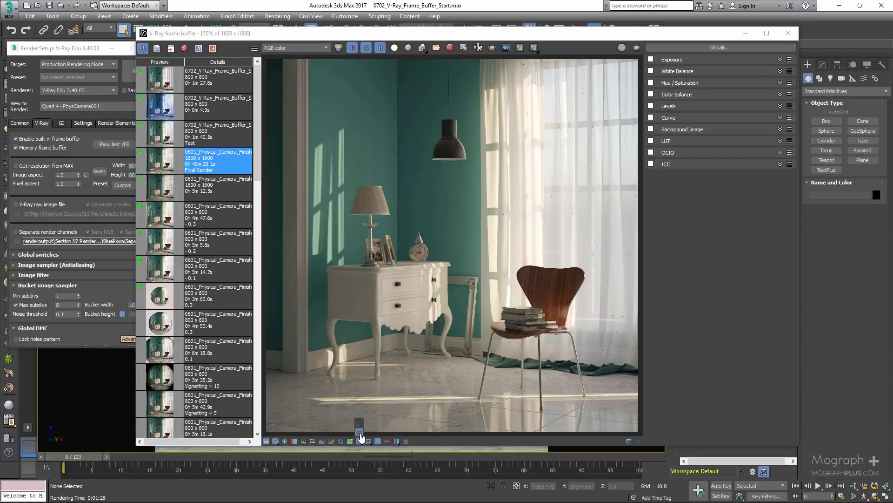
pyautogui.click(360, 441)
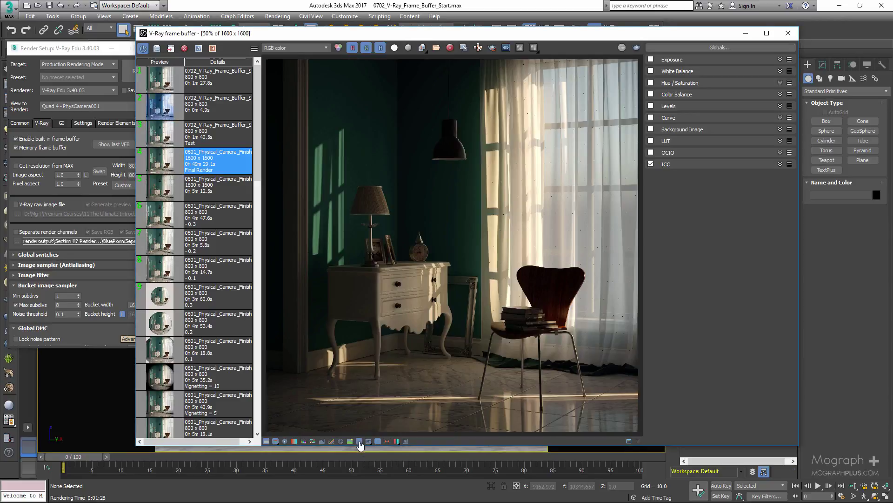
pyautogui.click(359, 441)
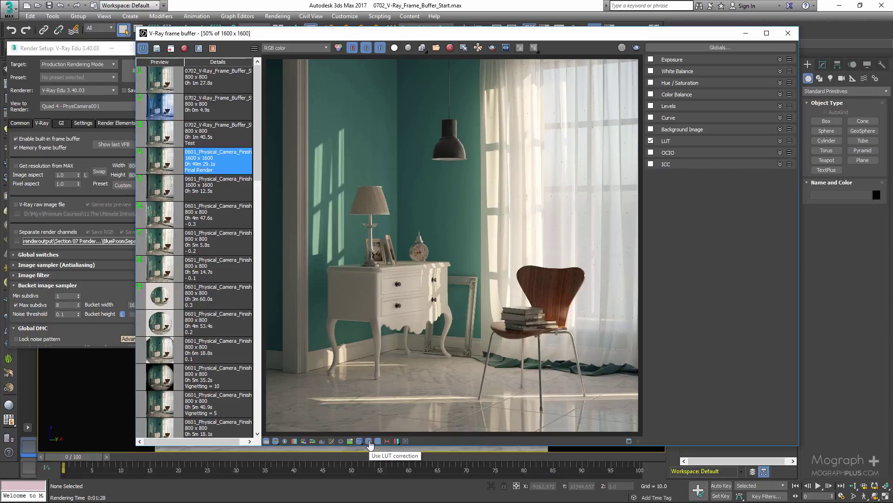
# Compare the render with LUT correction on and off, and hide the render history and color corrections
pyautogui.click(369, 441)
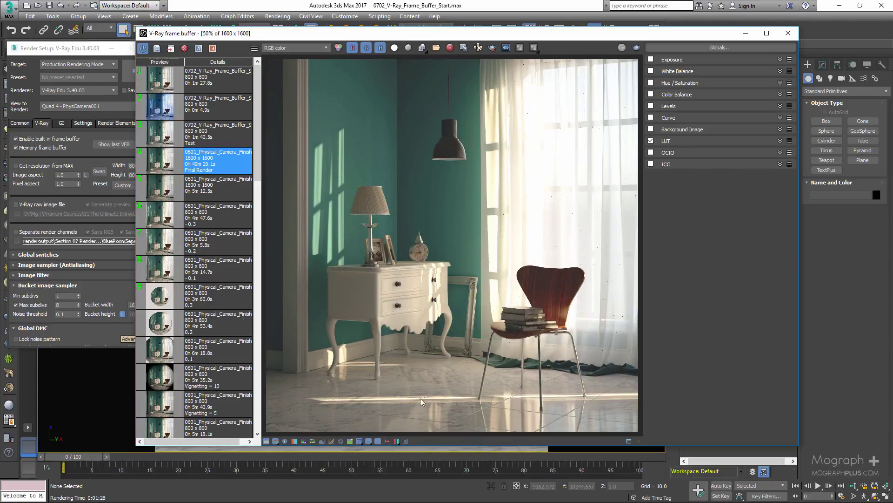
pyautogui.click(368, 442)
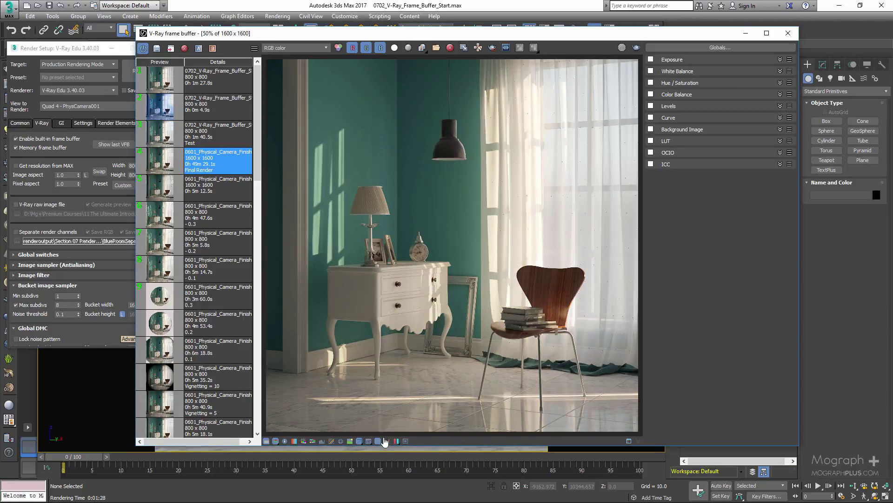
pyautogui.click(377, 441)
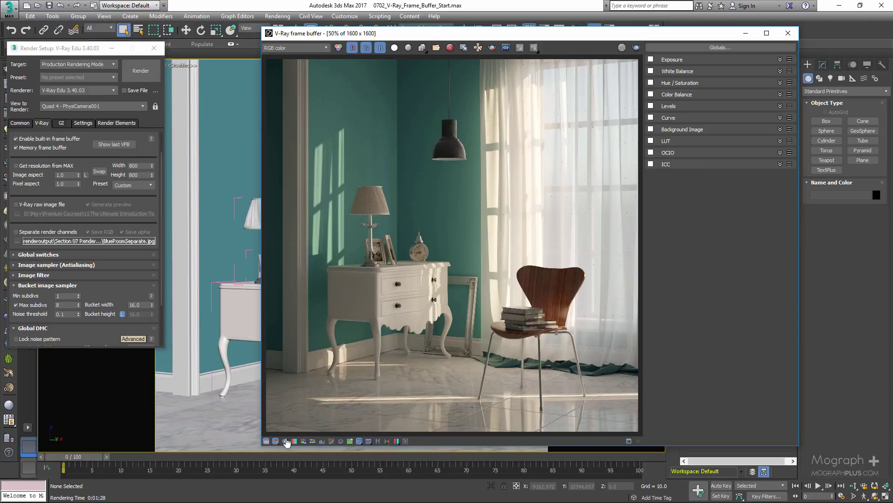
pyautogui.click(266, 440)
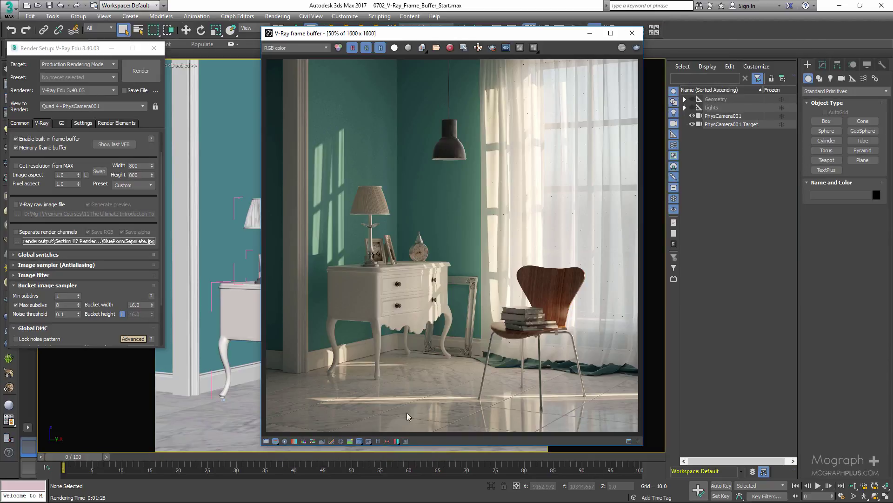
# Preview the render in stereo red/cyan, restore the normal view, and open and close the lens effects settings
pyautogui.click(397, 441)
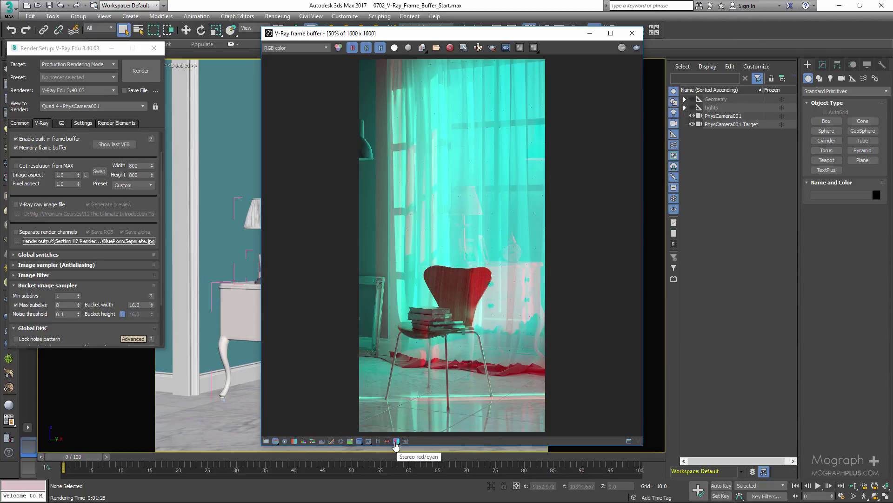
pyautogui.click(396, 441)
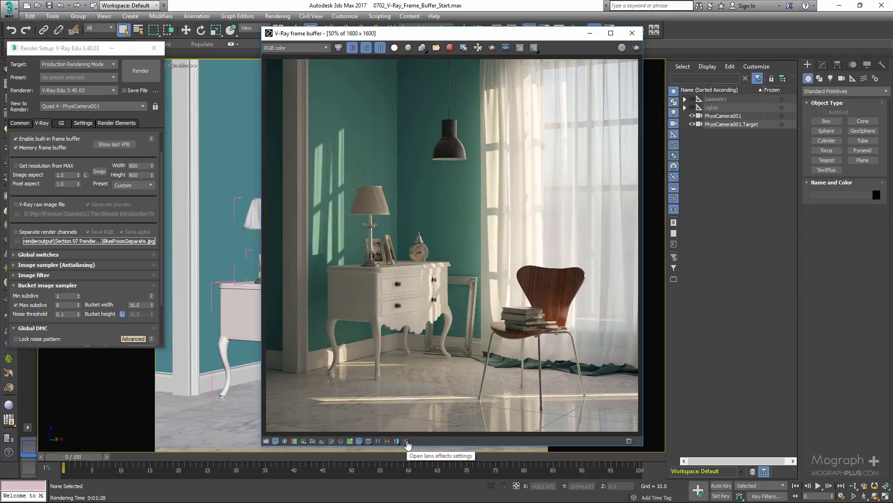
pyautogui.click(406, 441)
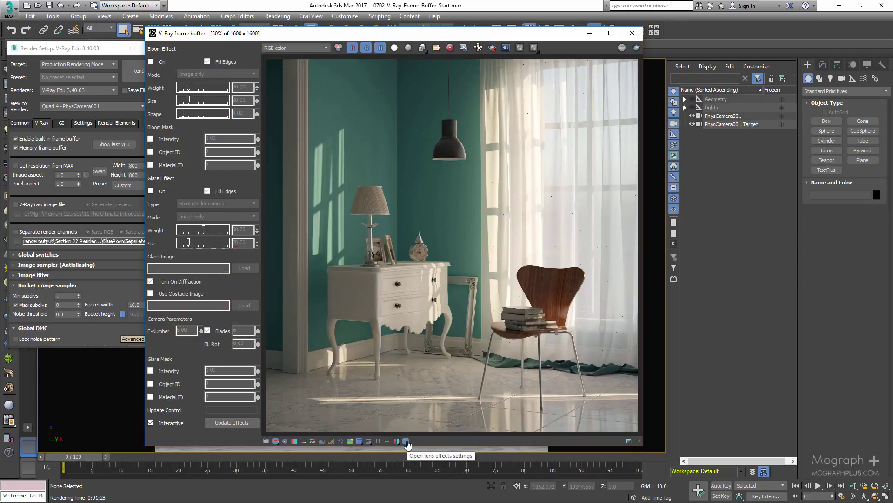
pyautogui.click(406, 441)
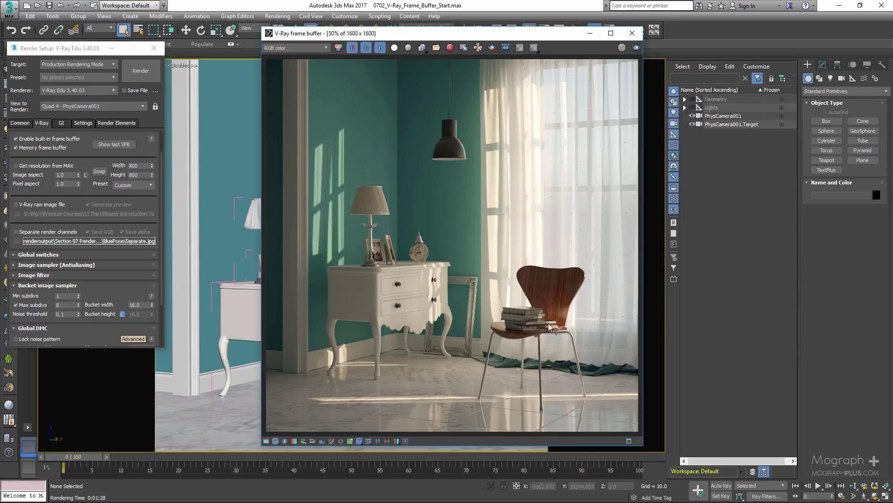
# View the V-Ray messages log, then show the frame stamp controls and stamp variables and close them all again
pyautogui.click(629, 440)
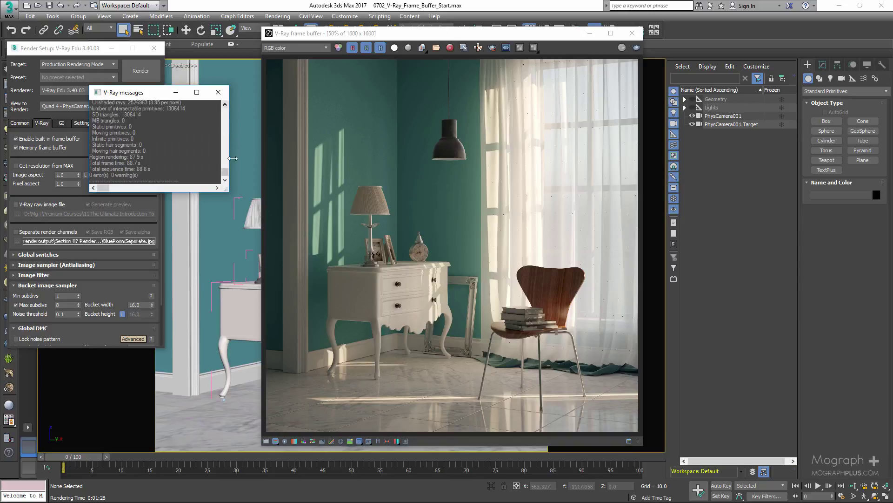
pyautogui.click(219, 93)
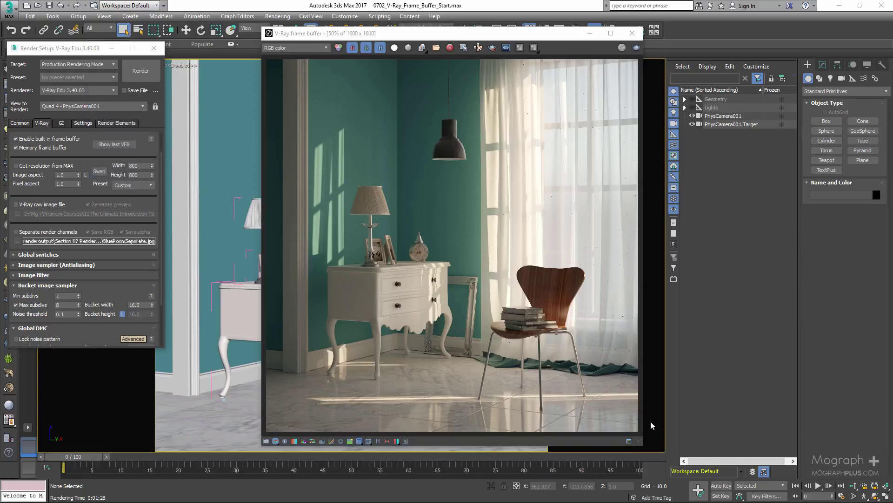
pyautogui.click(639, 441)
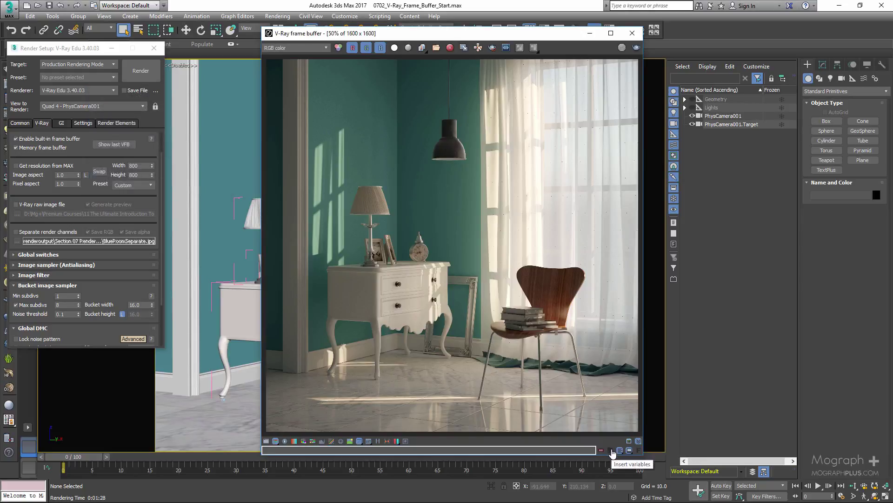
pyautogui.click(611, 449)
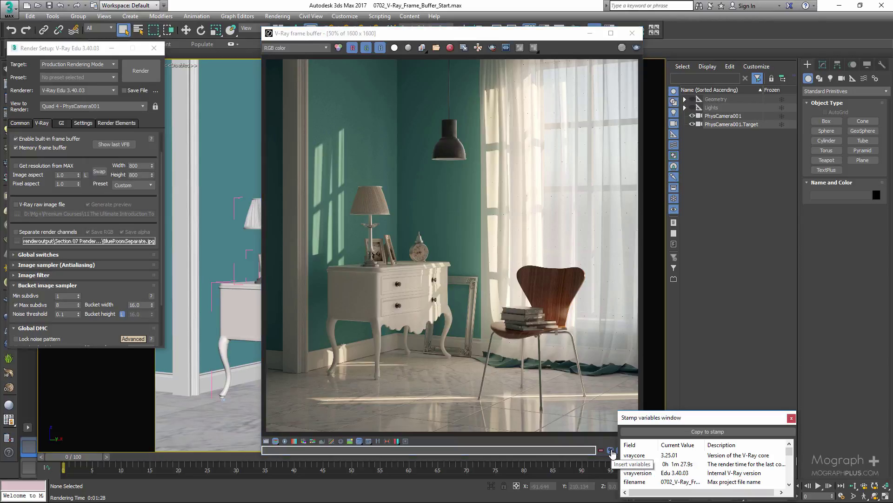
pyautogui.click(792, 418)
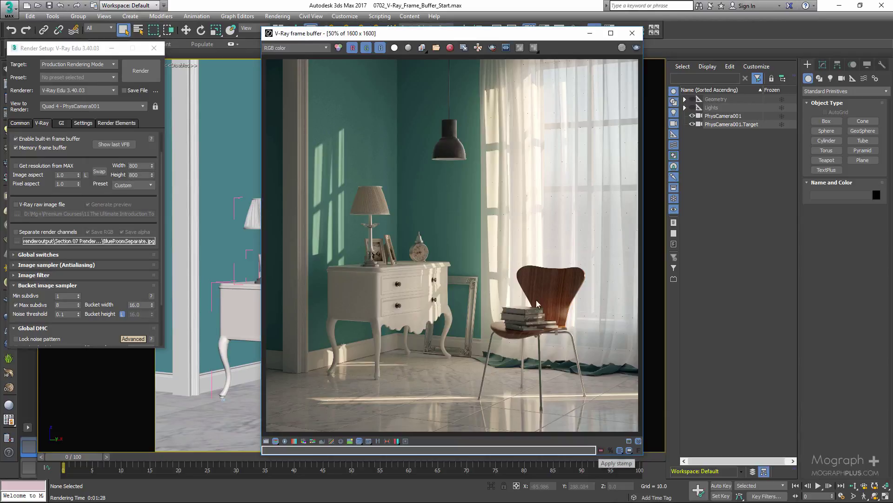
pyautogui.click(639, 442)
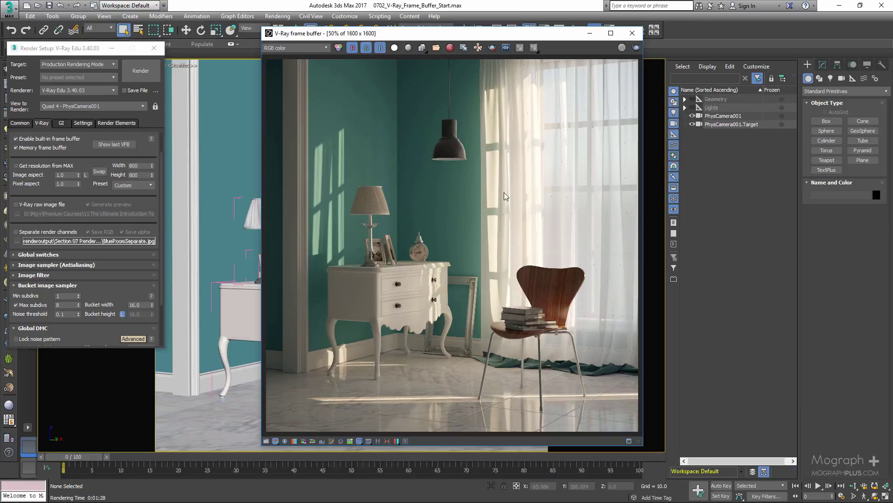
# Reposition the Render Setup window beside the frame buffer and bring its Frame buffer settings into view
pyautogui.moveTo(96, 52); pyautogui.dragTo(202, 73)
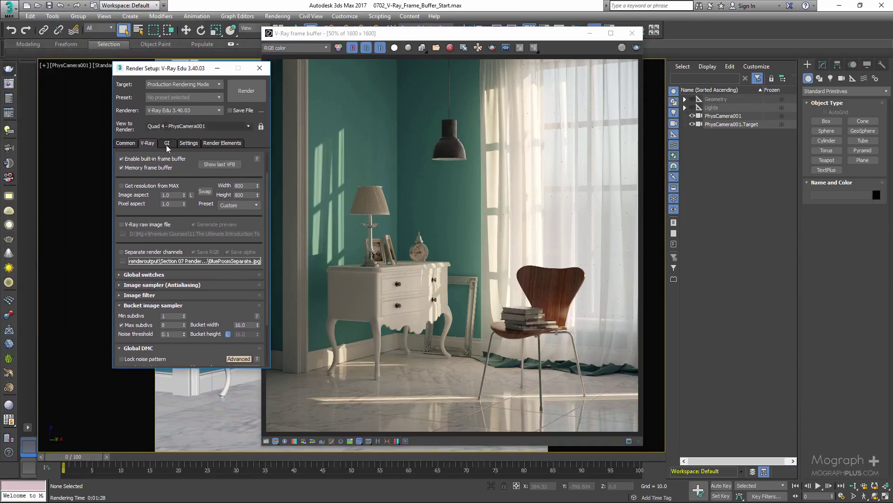
pyautogui.scroll(2, 150, 222)
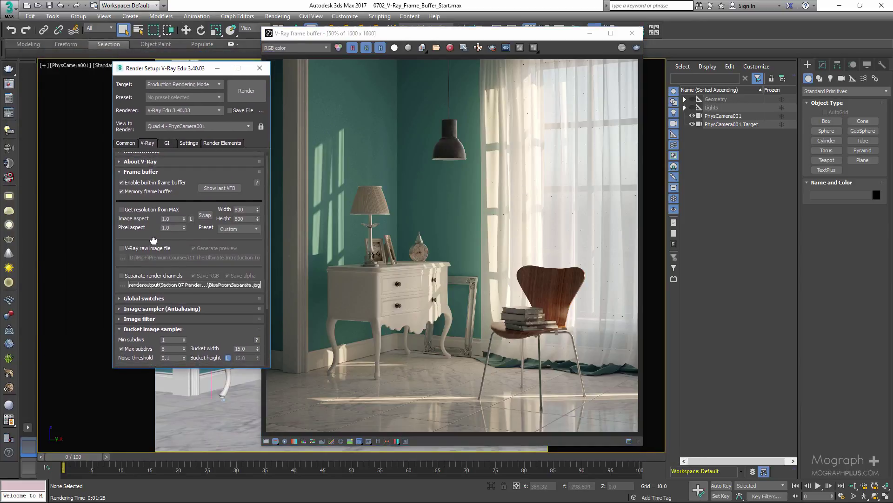
pyautogui.moveTo(167, 75); pyautogui.dragTo(141, 75)
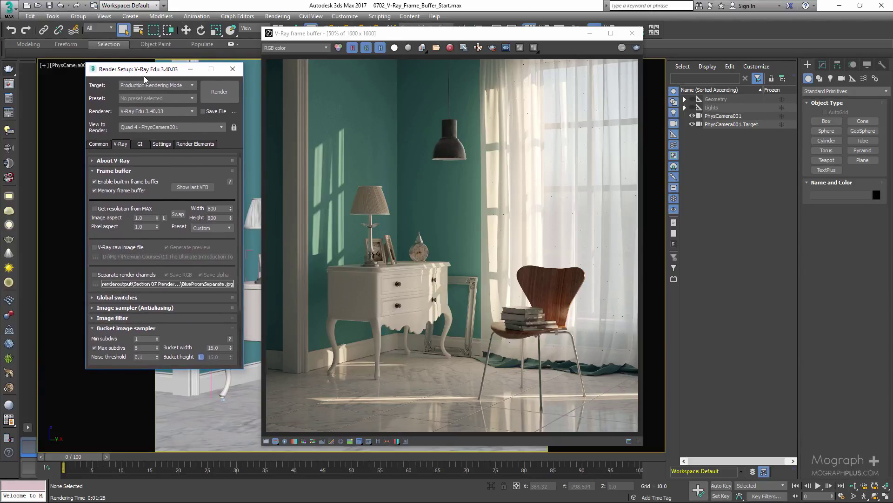